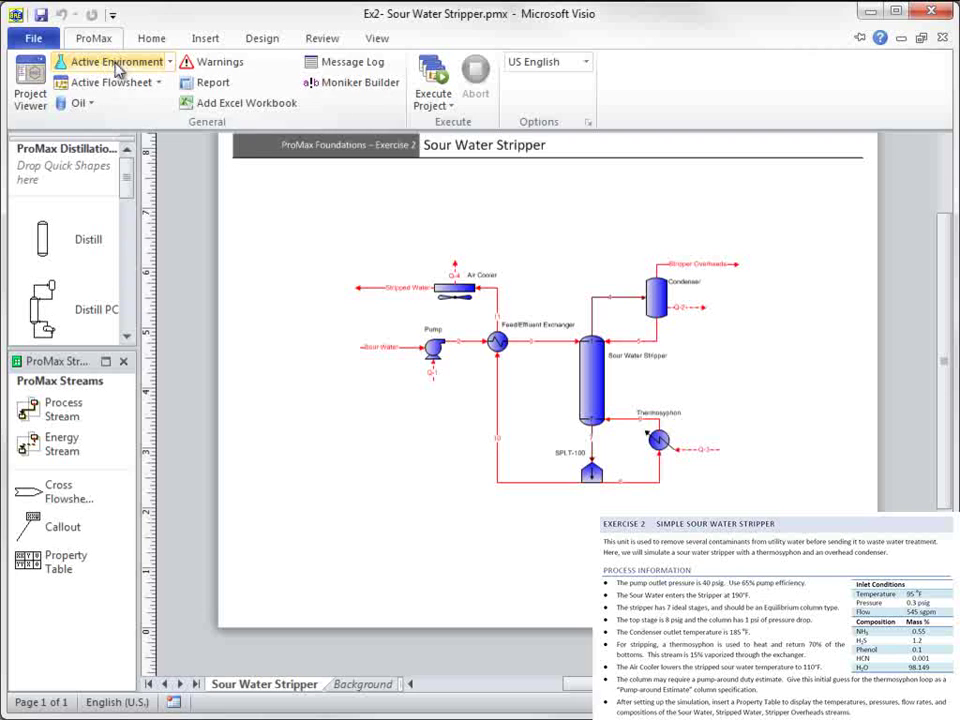
# Consult the property package guidance for the active environment and select the Electrolytic ELR - PR package
pyautogui.hotkey('ctrl', 'F1')
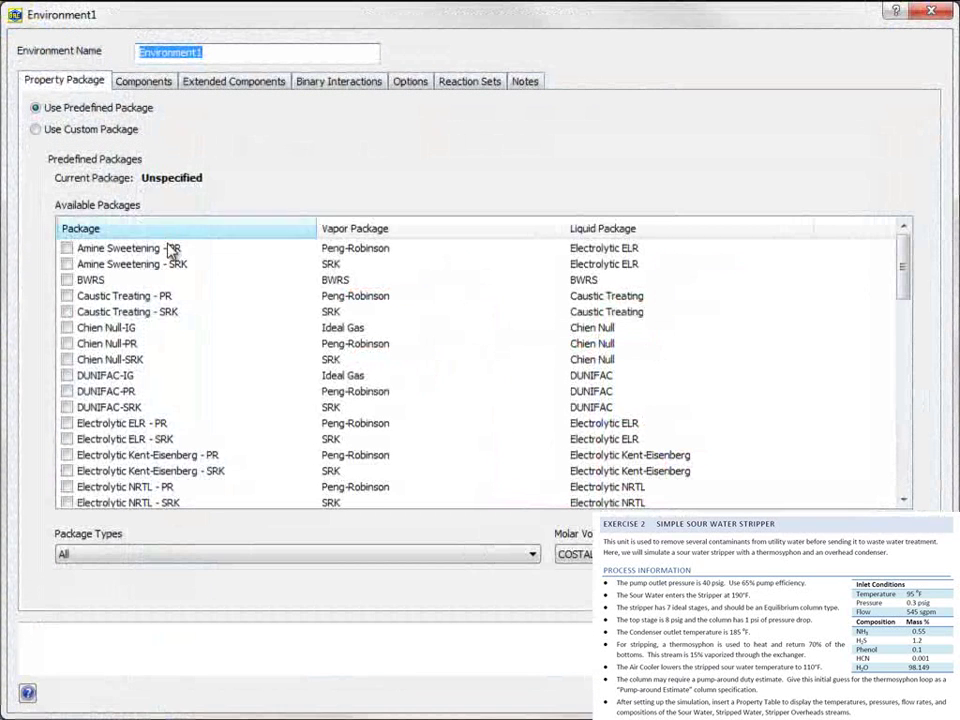
pyautogui.rightClick(372, 359)
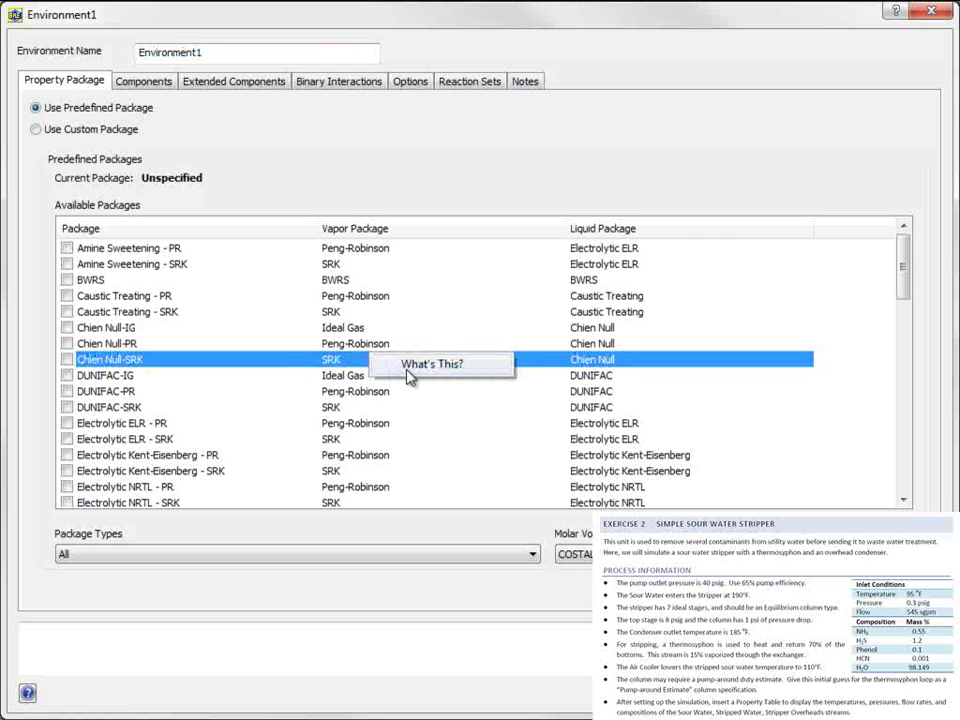
pyautogui.click(409, 365)
pyautogui.click(407, 378)
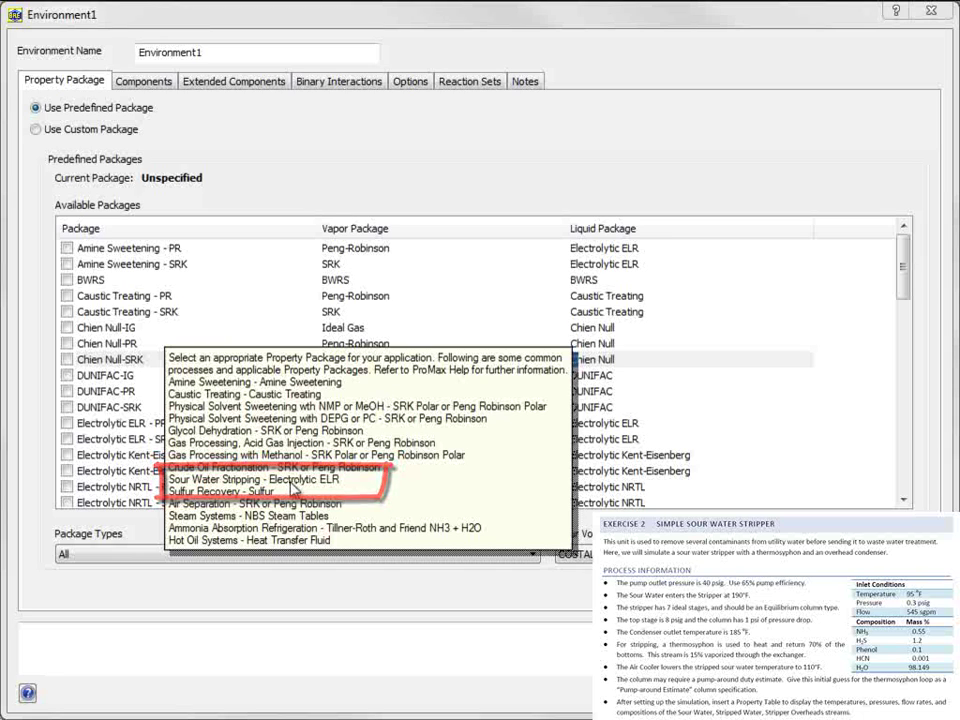
pyautogui.click(905, 268)
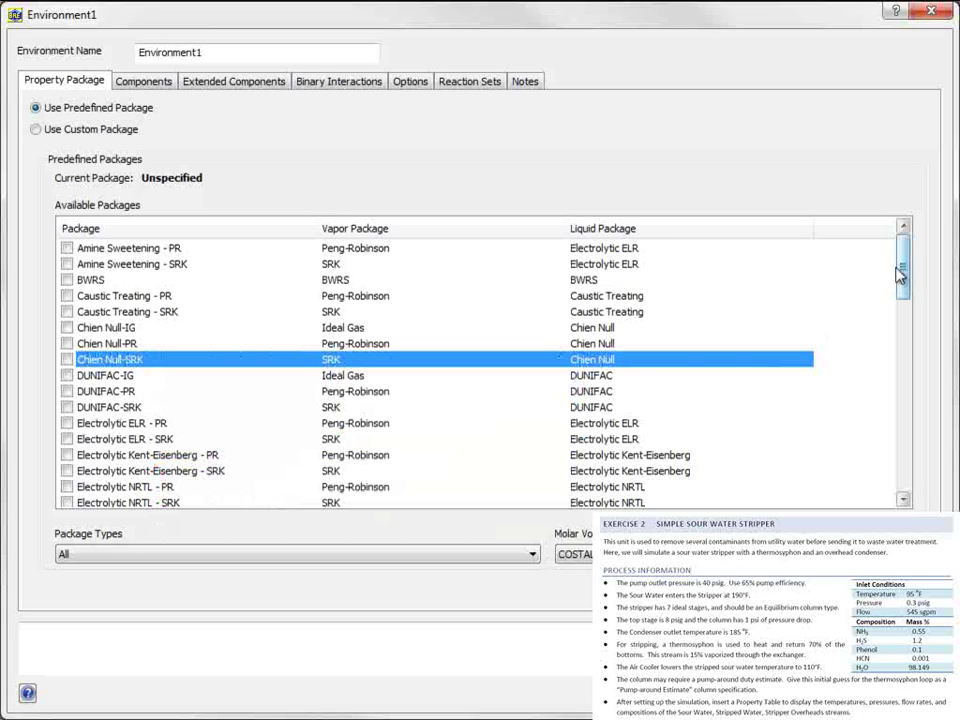
pyautogui.click(67, 424)
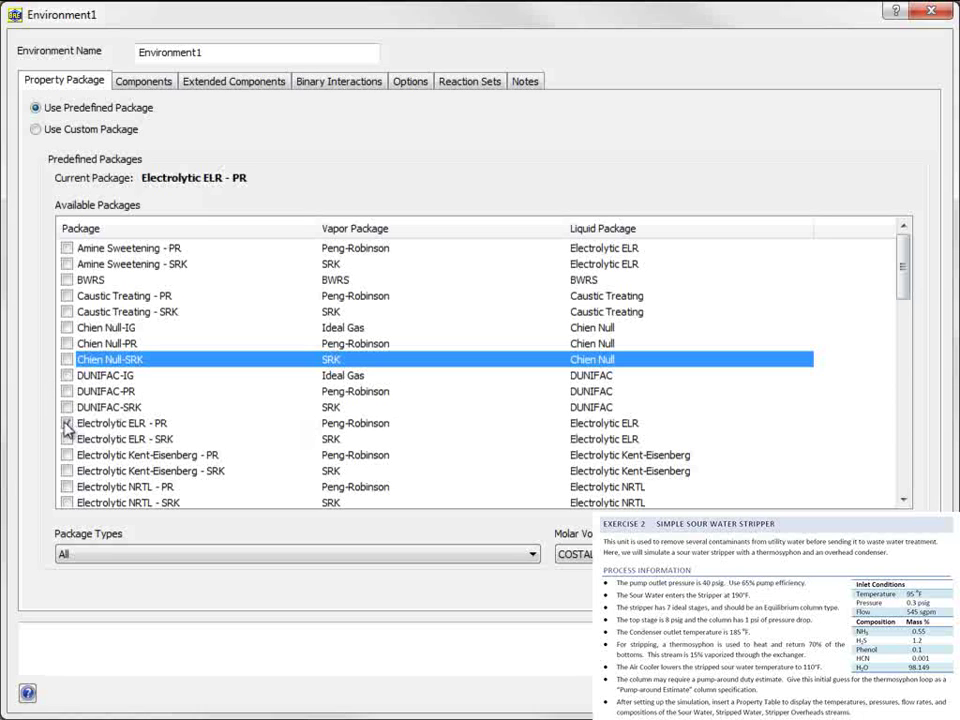
# Install Ammonia and H2S as pure components in the environment
pyautogui.click(153, 83)
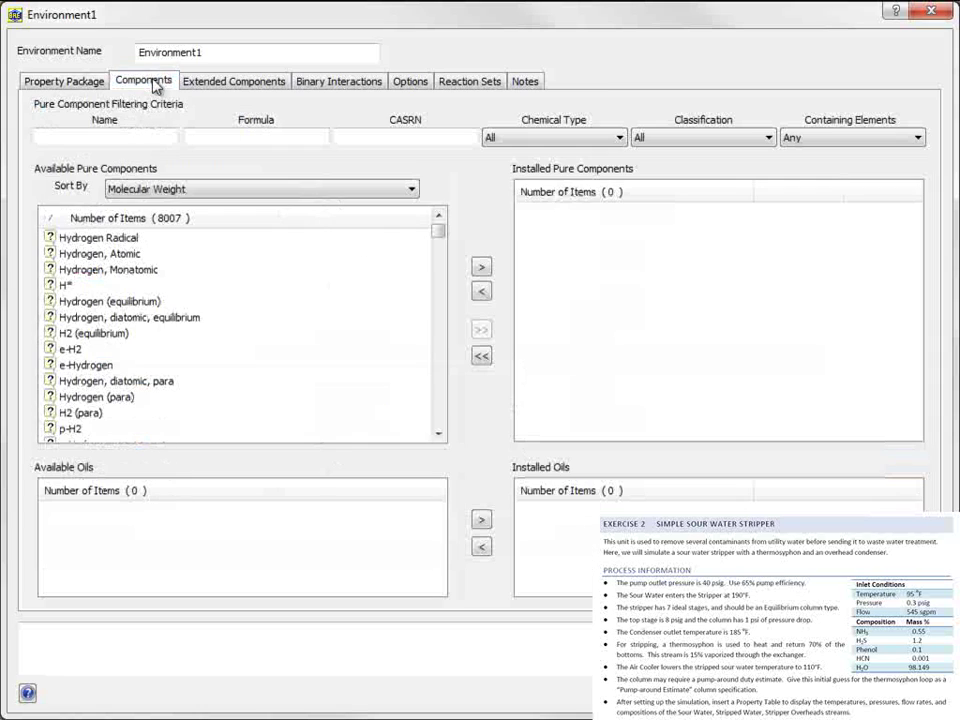
pyautogui.click(108, 137)
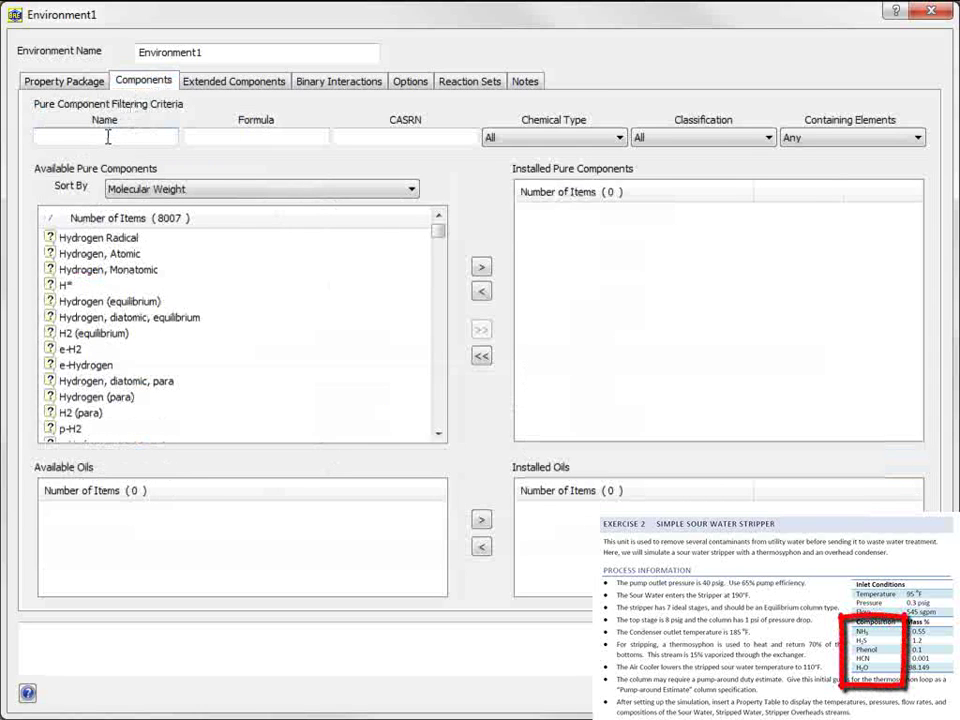
pyautogui.write('Ammoni')
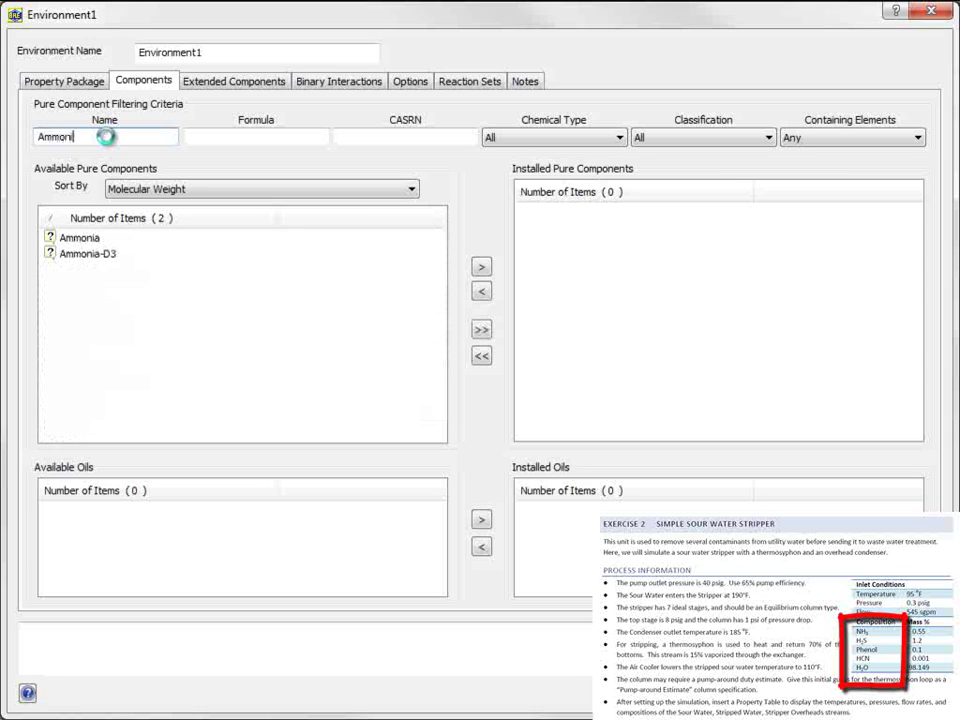
pyautogui.write('a')
pyautogui.press('Return')
pyautogui.write('H2S')
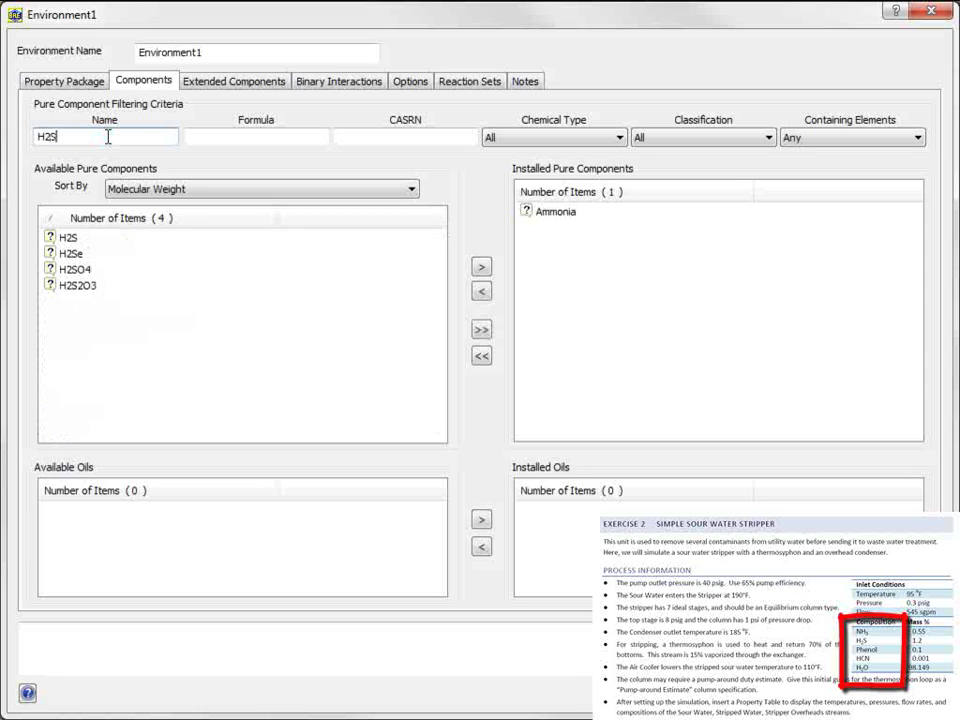
pyautogui.press('Return')
# Add Phenol, HCN and Water to the installed pure components, then apply and close the environment settings
pyautogui.write('Ph')
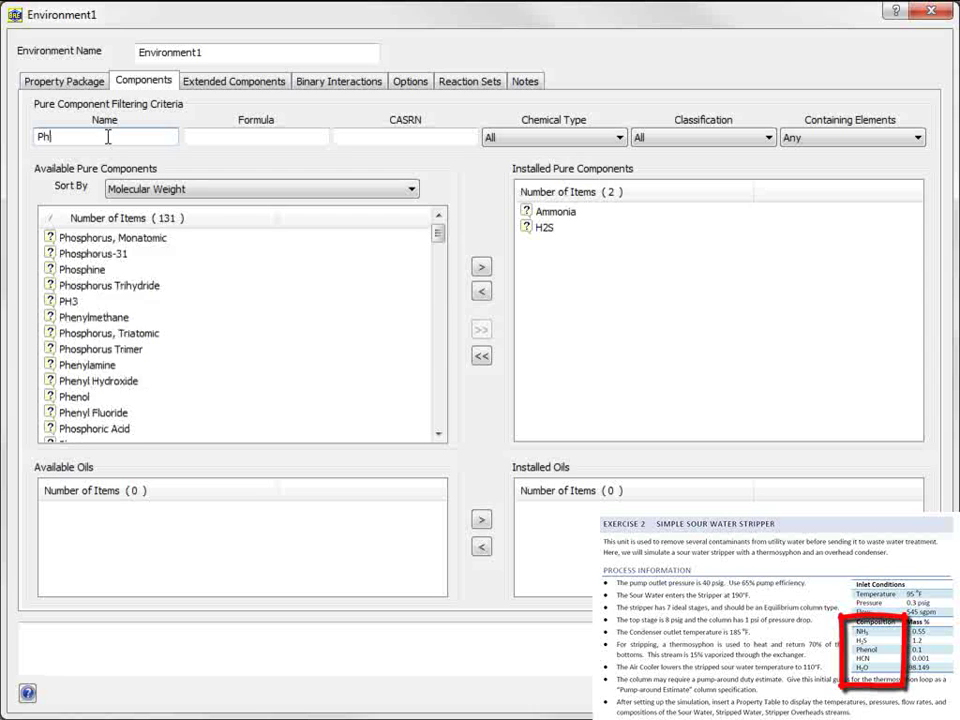
pyautogui.write('enol')
pyautogui.press('Return')
pyautogui.write('HCN')
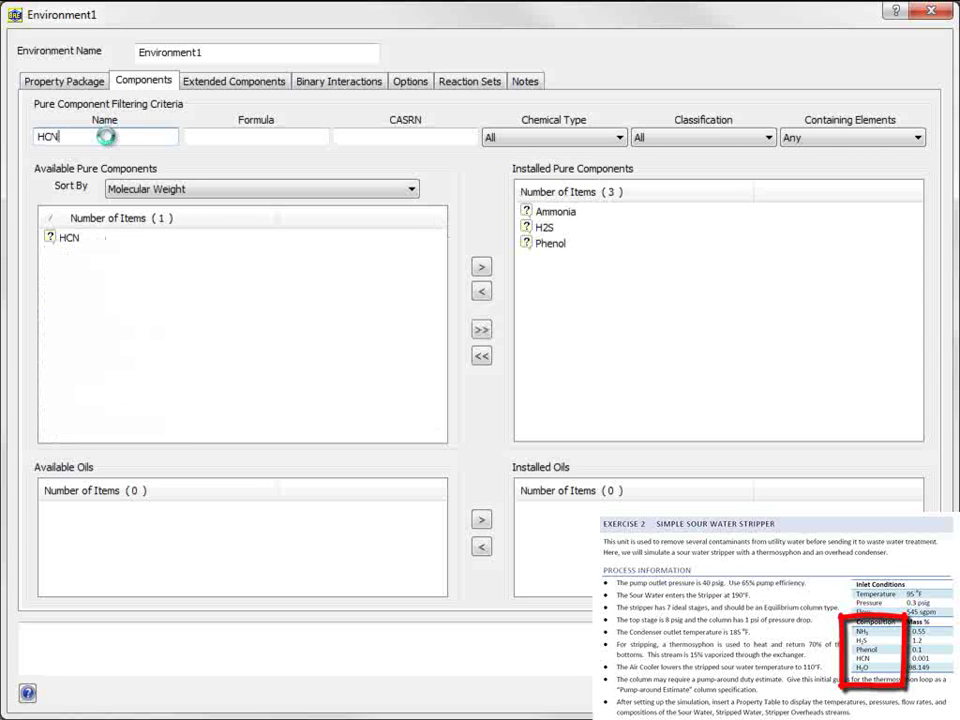
pyautogui.press('Return')
pyautogui.write('Water')
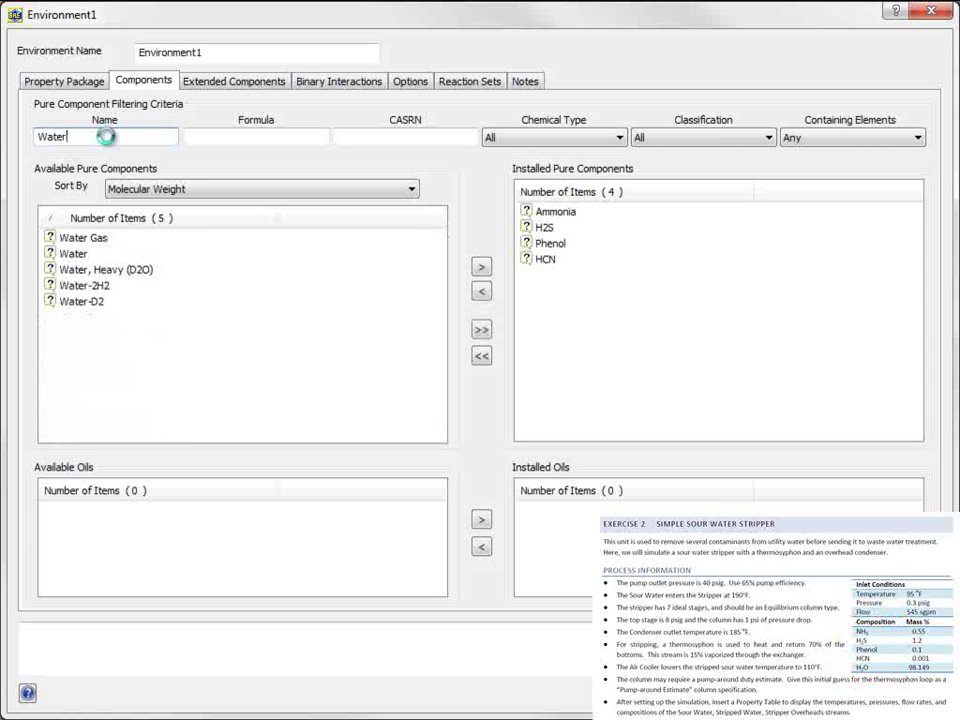
pyautogui.press('Return')
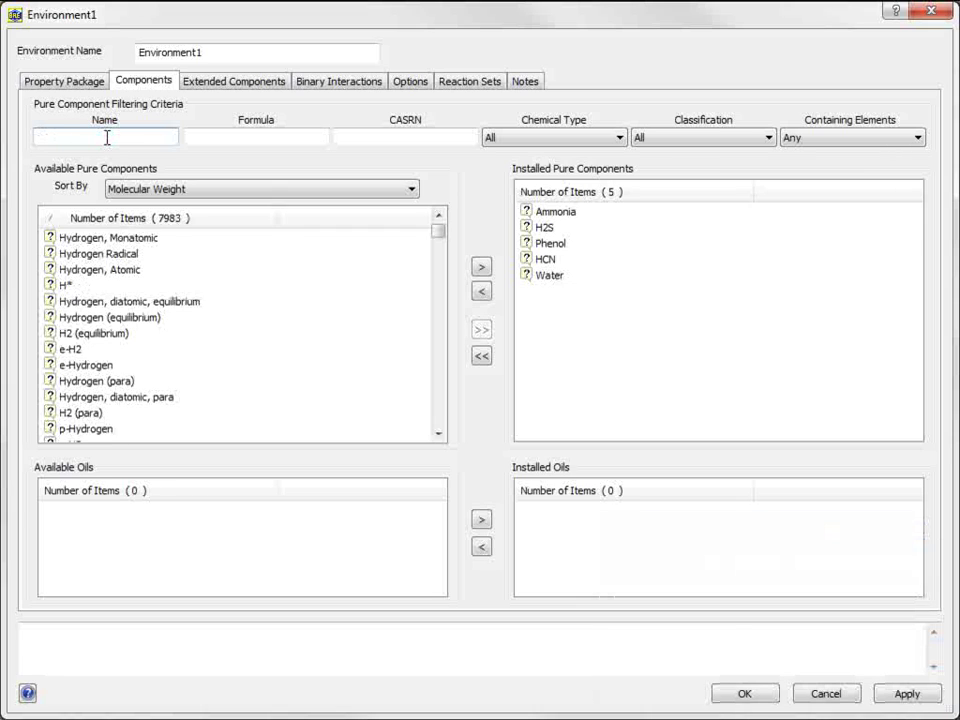
pyautogui.click(910, 693)
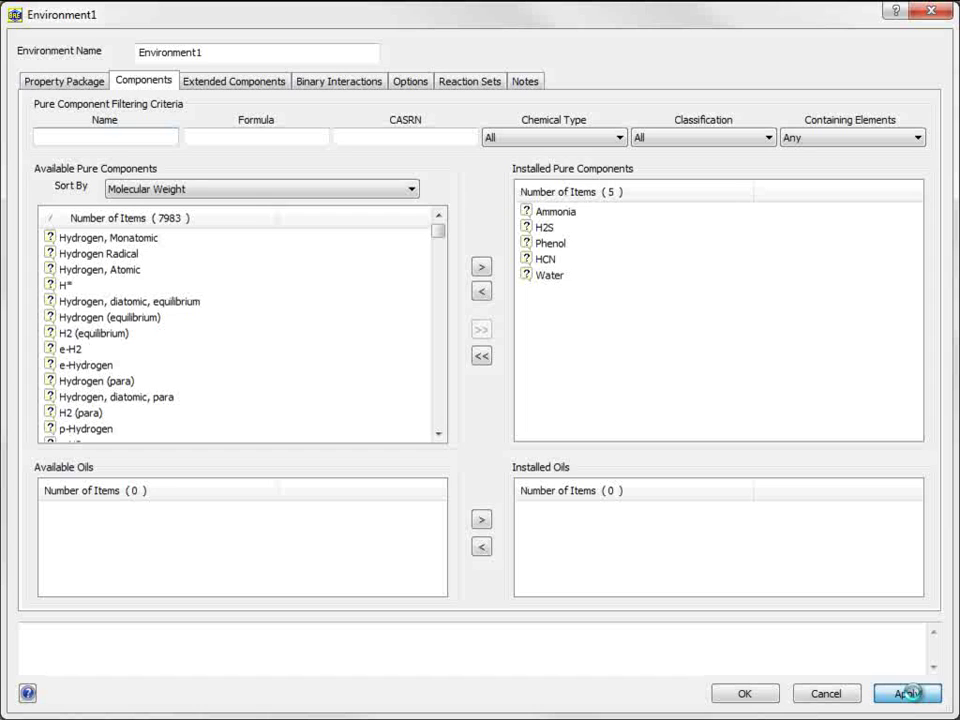
pyautogui.click(767, 697)
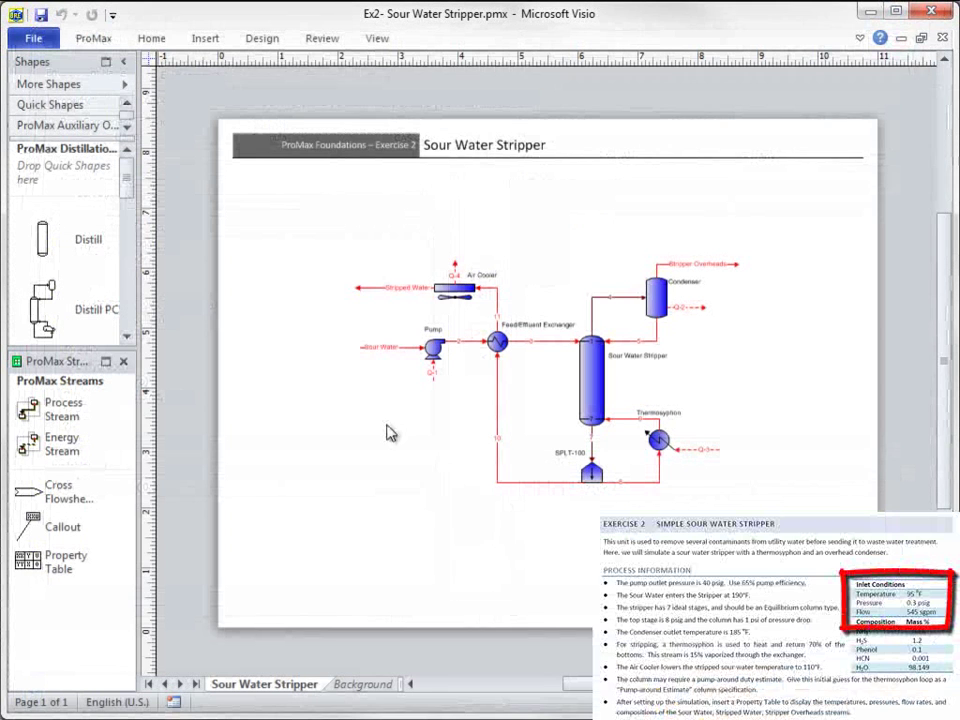
# Set the Sour Water stream's temperature to 95 °F, pressure to 0.3 psig and standard liquid volumetric flow to 545 sgpm
pyautogui.doubleClick(380, 347)
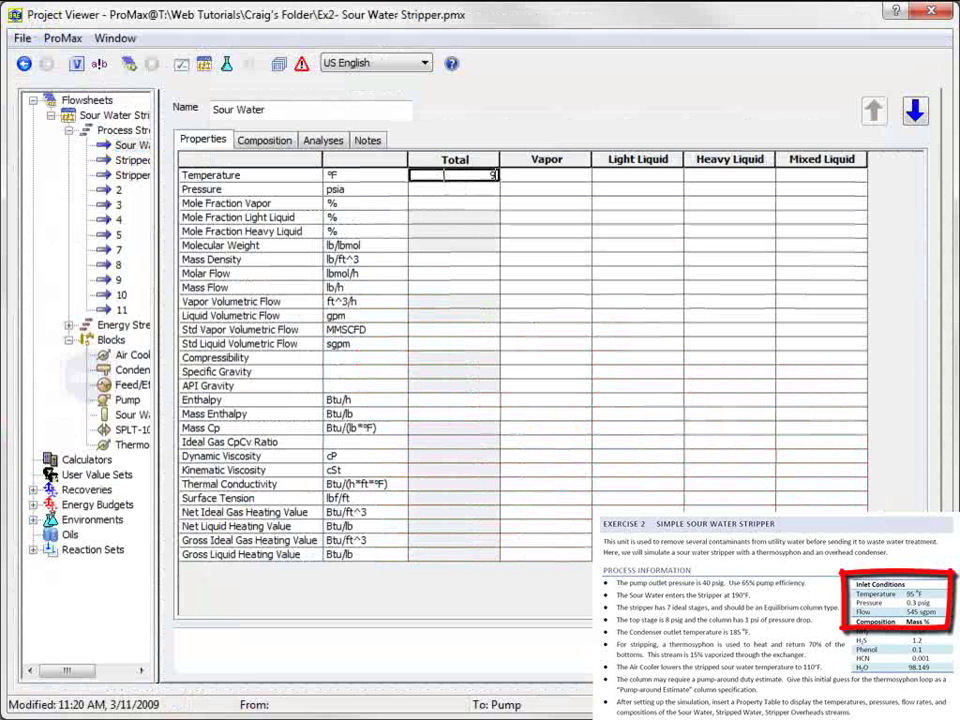
pyautogui.write('95')
pyautogui.press('Return')
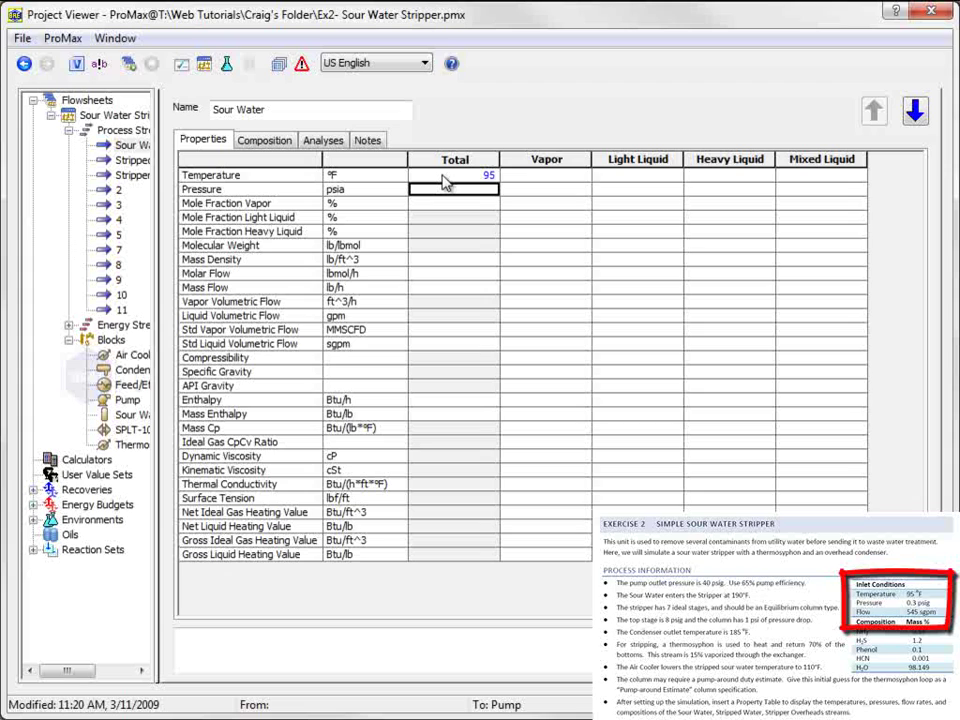
pyautogui.write('0.3p')
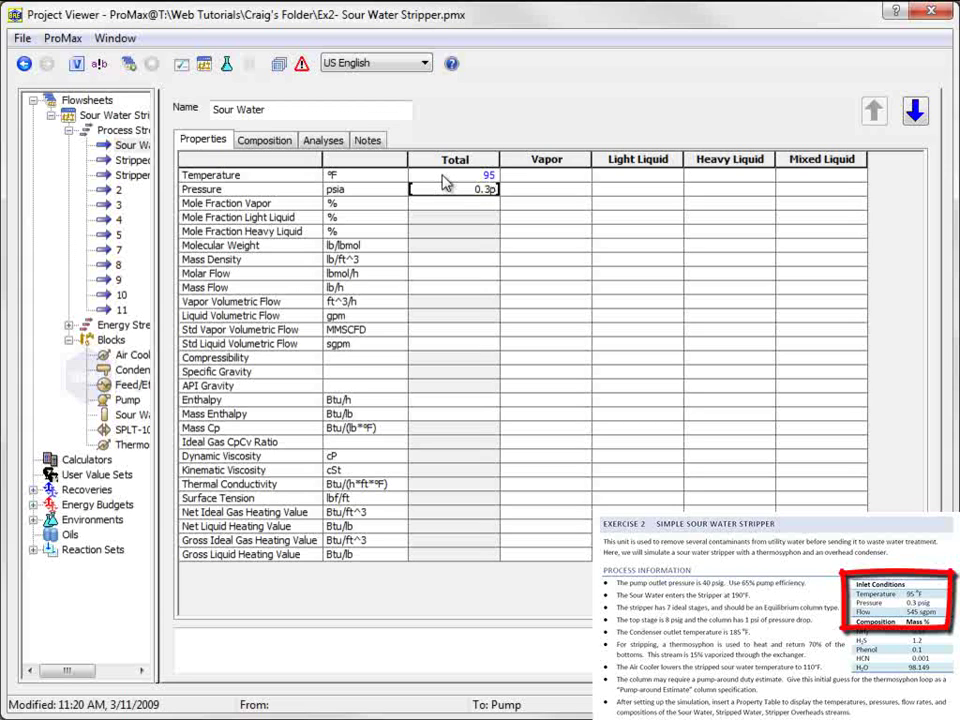
pyautogui.write('sig')
pyautogui.press('Return')
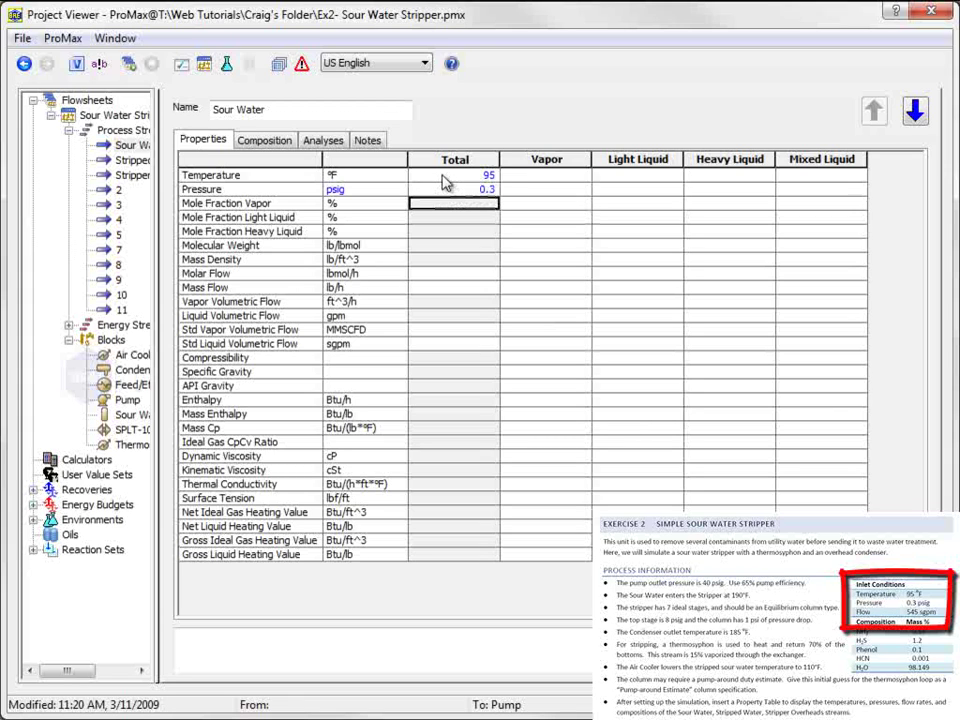
pyautogui.click(444, 344)
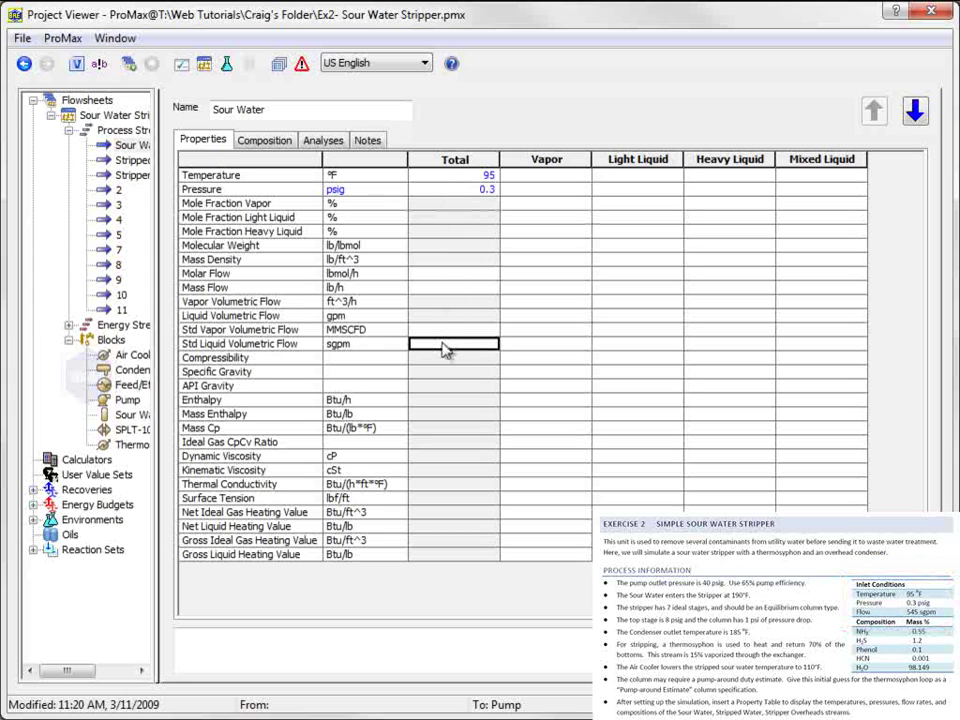
pyautogui.write('545')
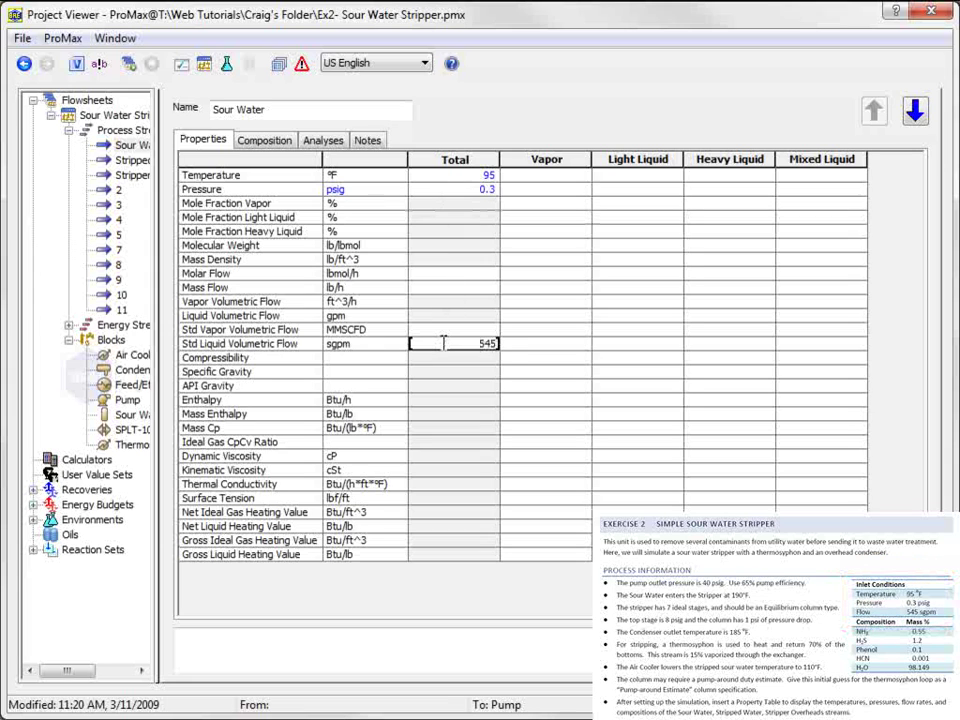
pyautogui.press('Return')
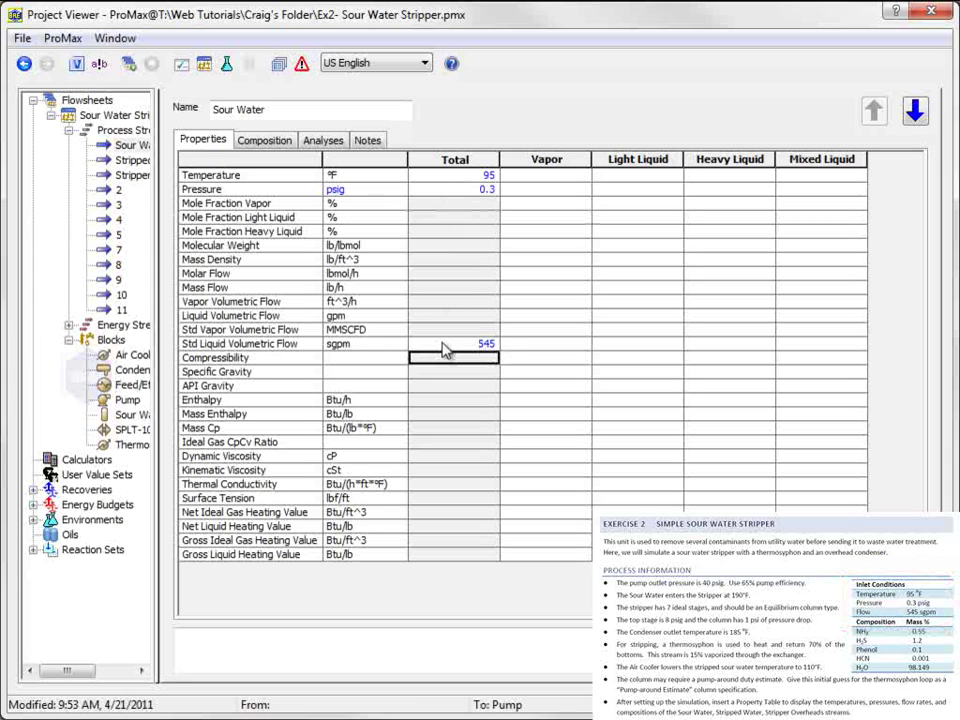
# Enter the Sour Water composition values: Ammonia 0.55, H2S 1.2, Phenol 0.1, HCN 0.001 and Water 98.149
pyautogui.click(266, 142)
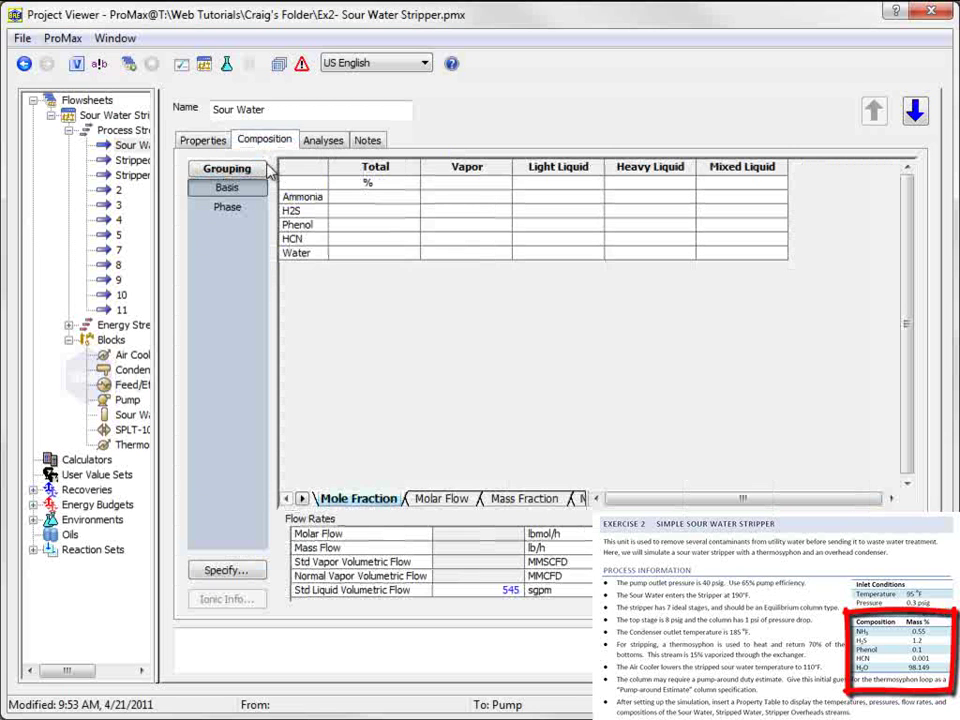
pyautogui.click(243, 572)
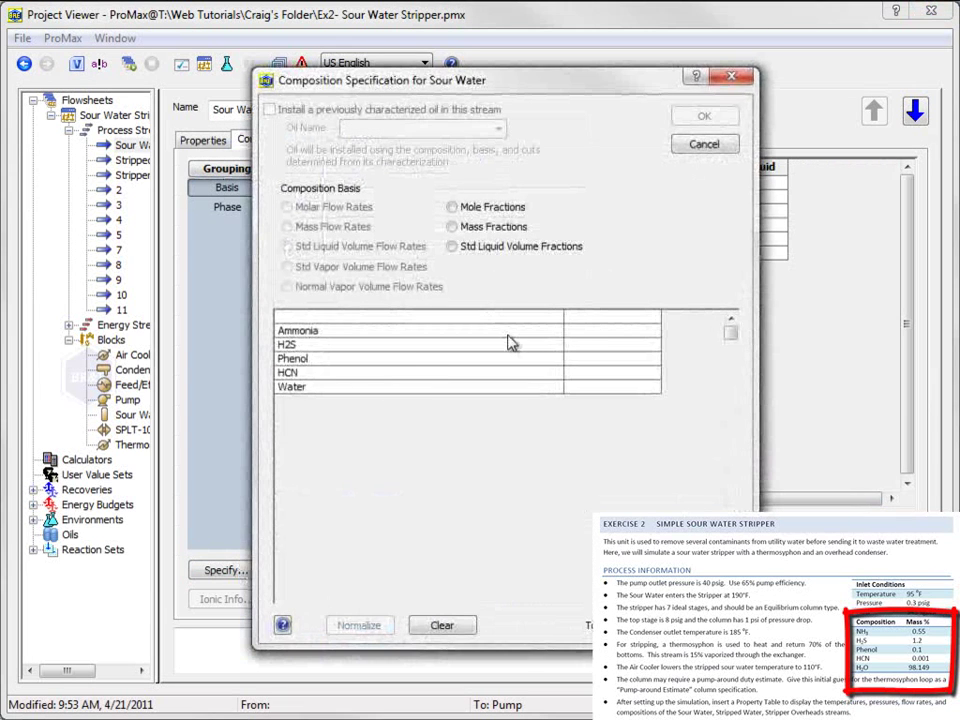
pyautogui.click(586, 334)
pyautogui.write('0.')
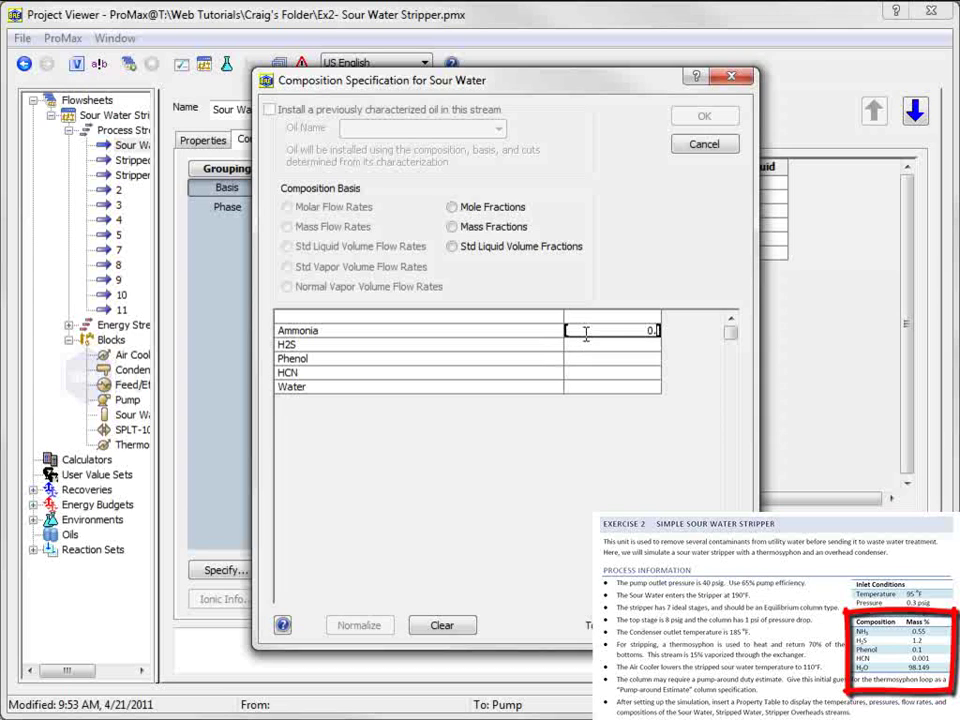
pyautogui.write('55')
pyautogui.press('Return')
pyautogui.write('1.2')
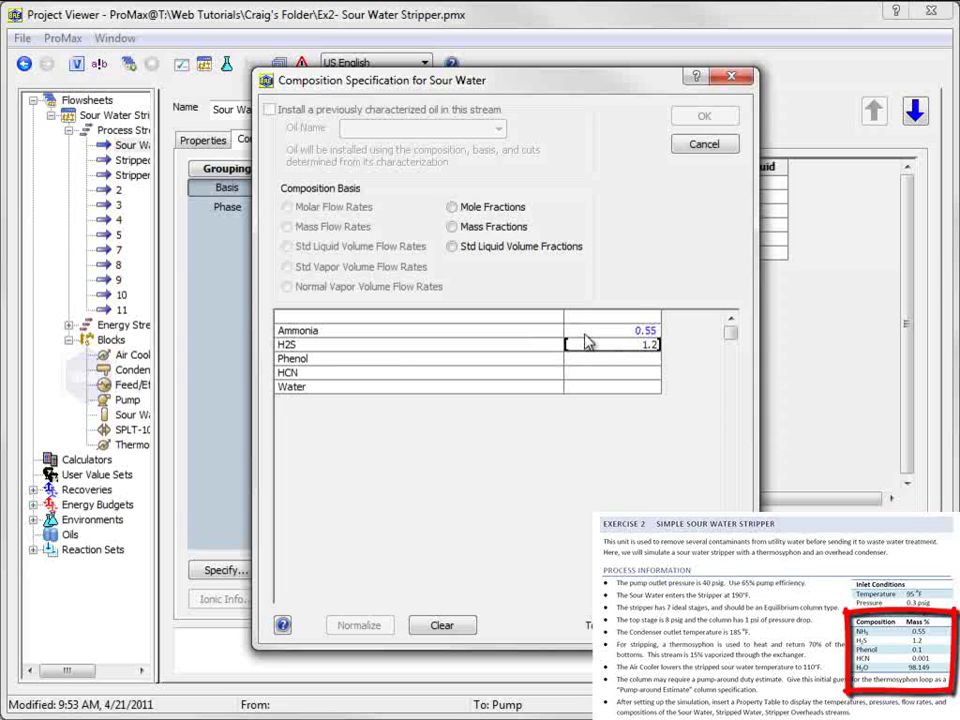
pyautogui.press('Return')
pyautogui.write('0.1')
pyautogui.press('Return')
pyautogui.write('0.001')
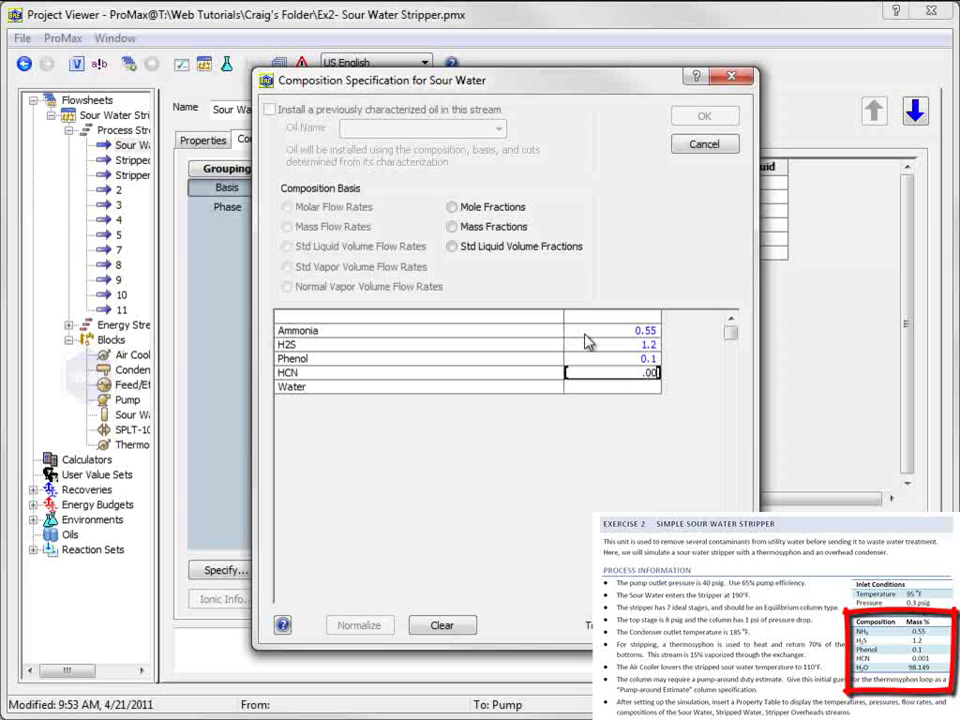
pyautogui.press('Return')
pyautogui.write('98.149')
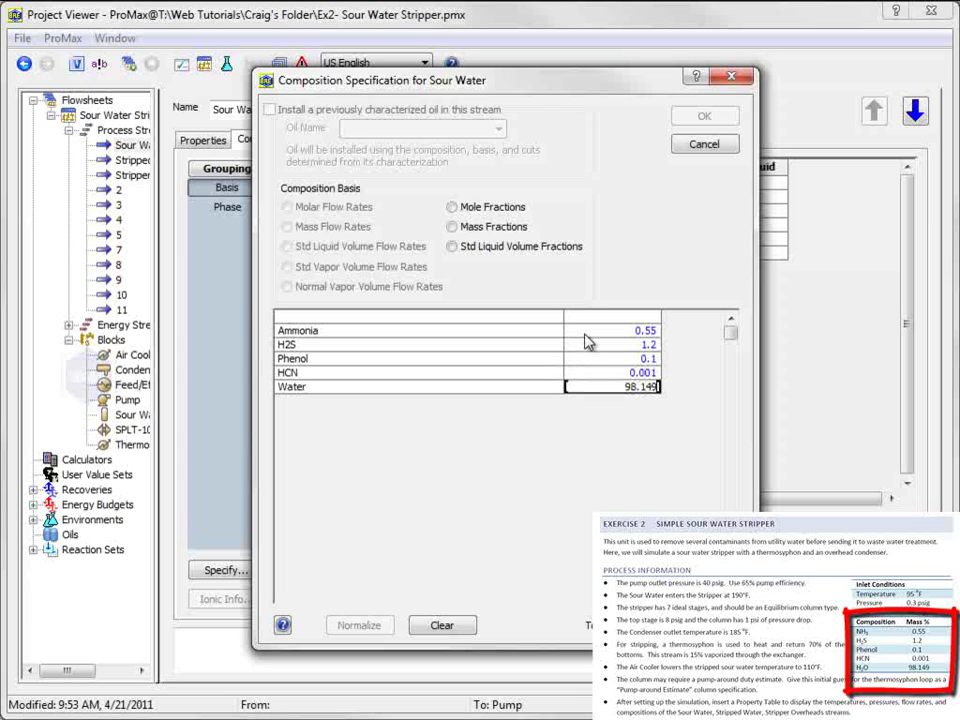
pyautogui.press('Return')
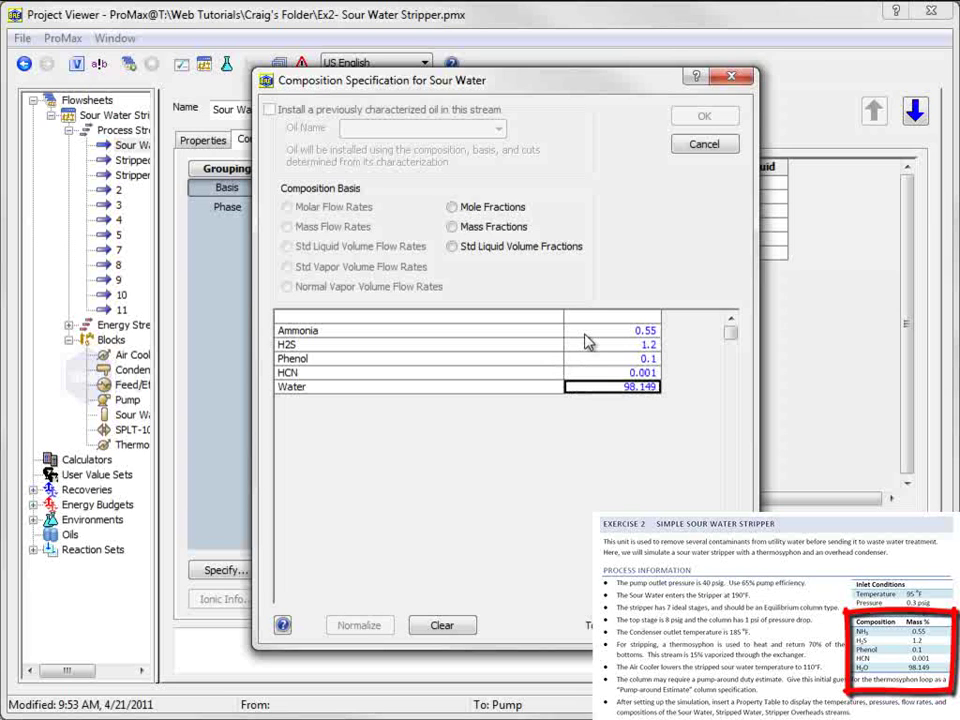
# Set the composition basis to Mass Fractions, accept the specification and return to the flowsheet
pyautogui.click(452, 228)
pyautogui.click(733, 119)
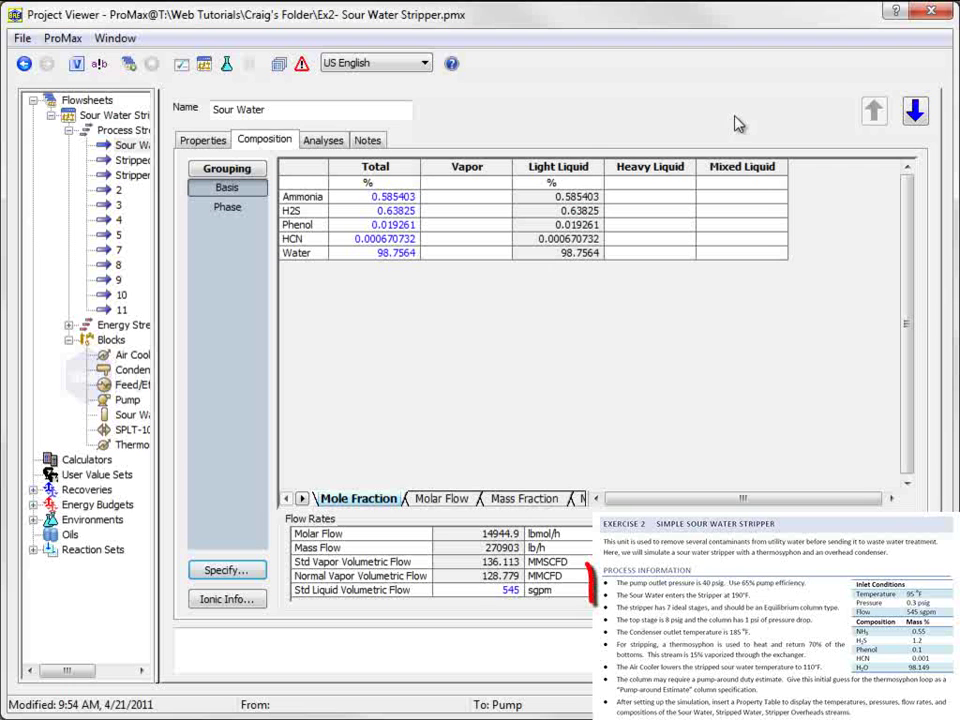
pyautogui.click(931, 11)
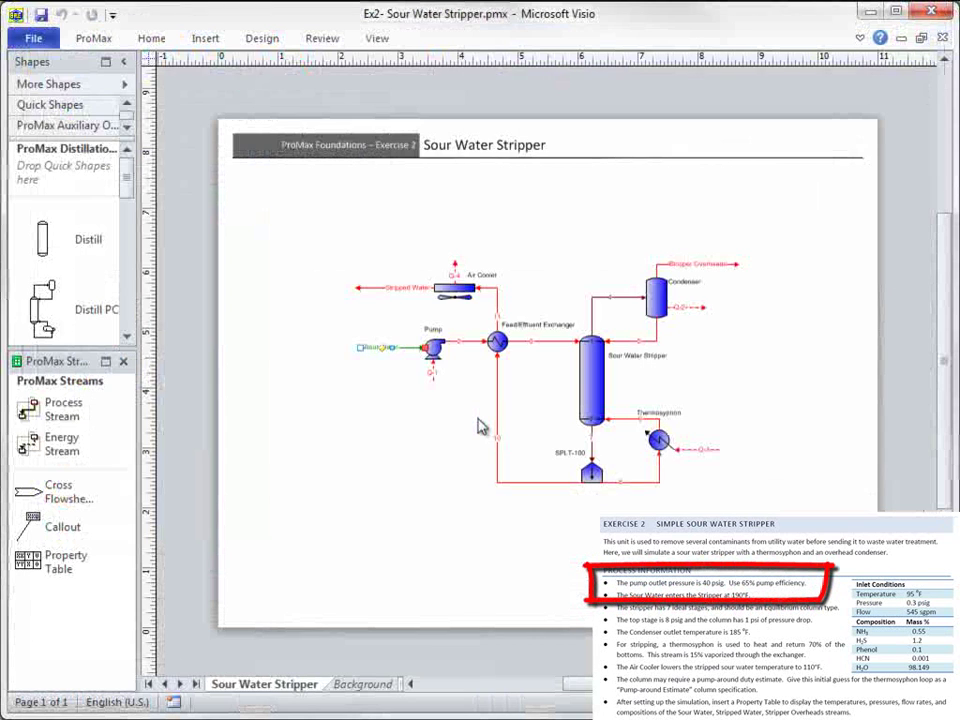
# Set the overall efficiency of the Pump block to 65%
pyautogui.doubleClick(435, 348)
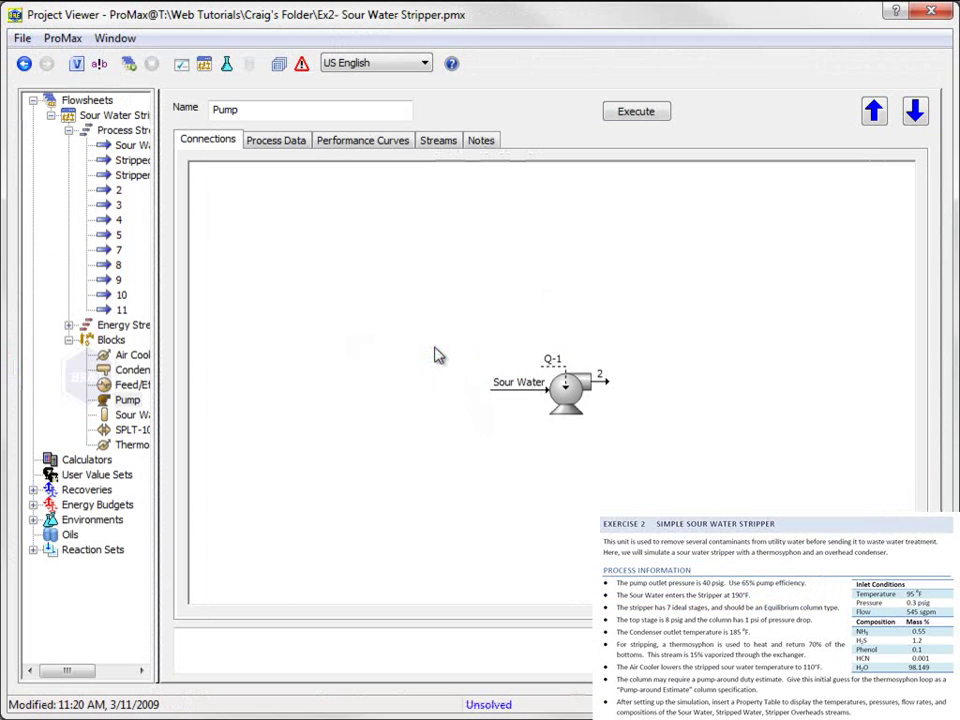
pyautogui.click(290, 141)
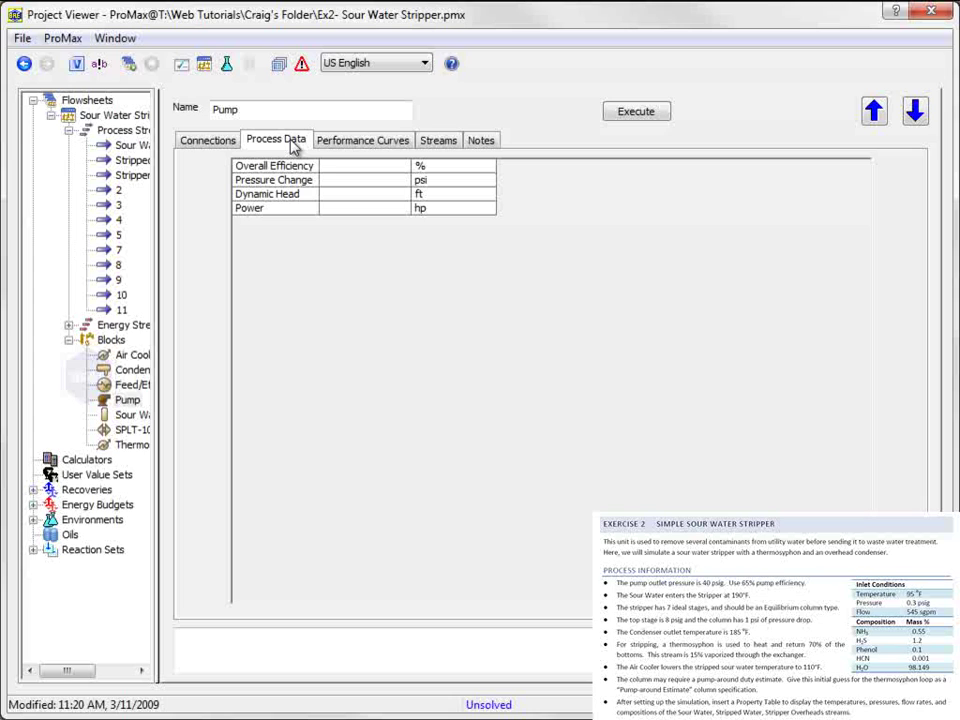
pyautogui.click(335, 166)
pyautogui.write('6')
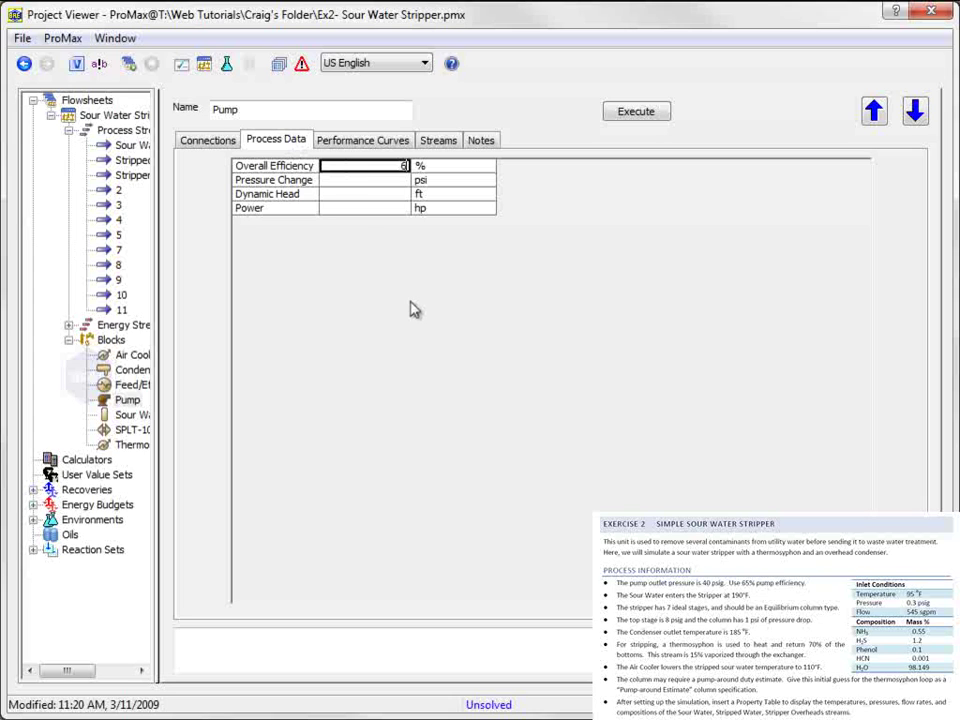
pyautogui.write('5')
pyautogui.press('Return')
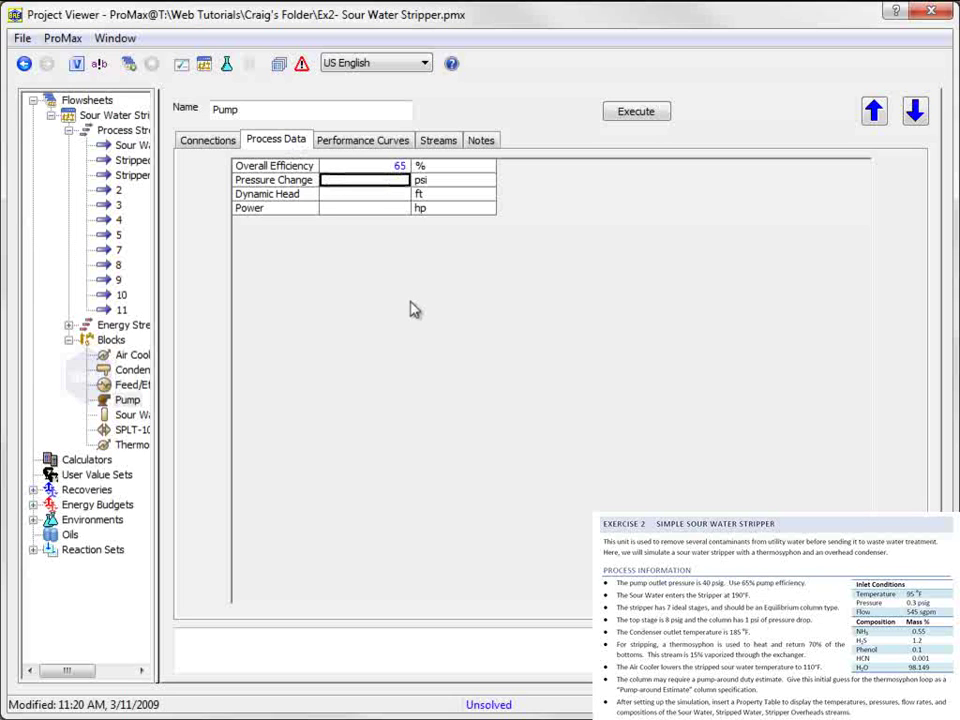
# Set the pressure of stream 2, the pump outlet, to 40 psig and return to the flowsheet
pyautogui.click(930, 12)
pyautogui.doubleClick(458, 341)
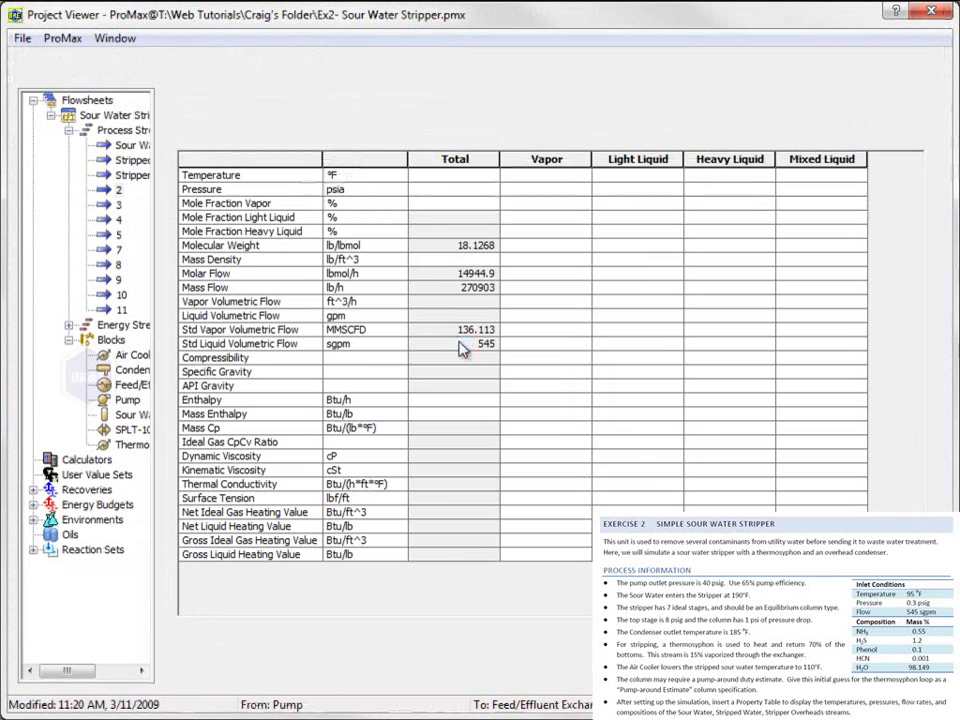
pyautogui.click(434, 189)
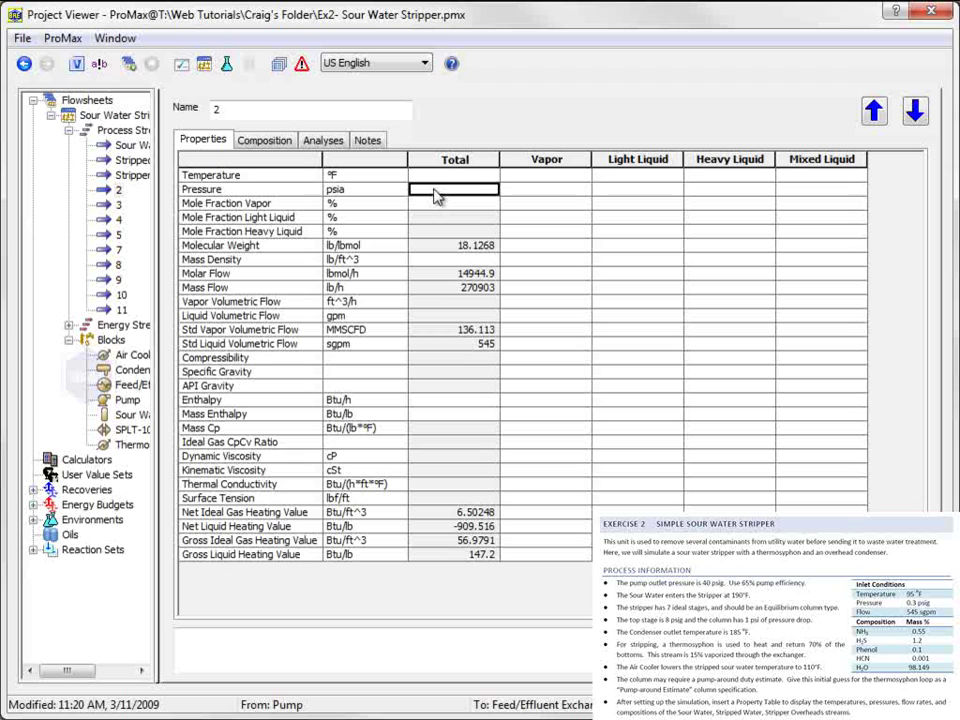
pyautogui.write('40psig')
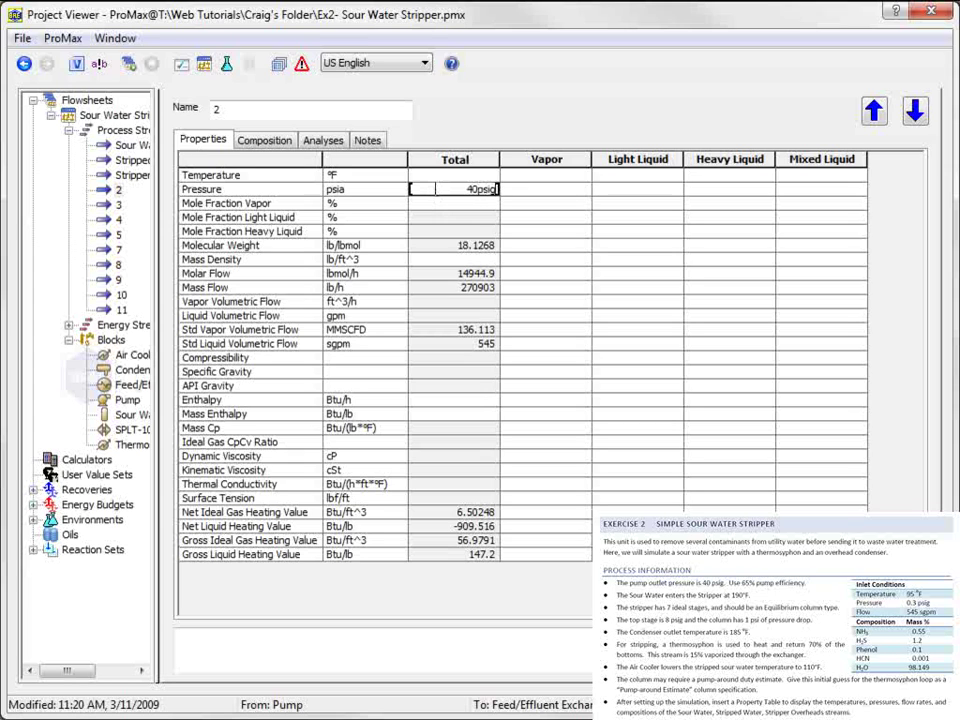
pyautogui.press('Return')
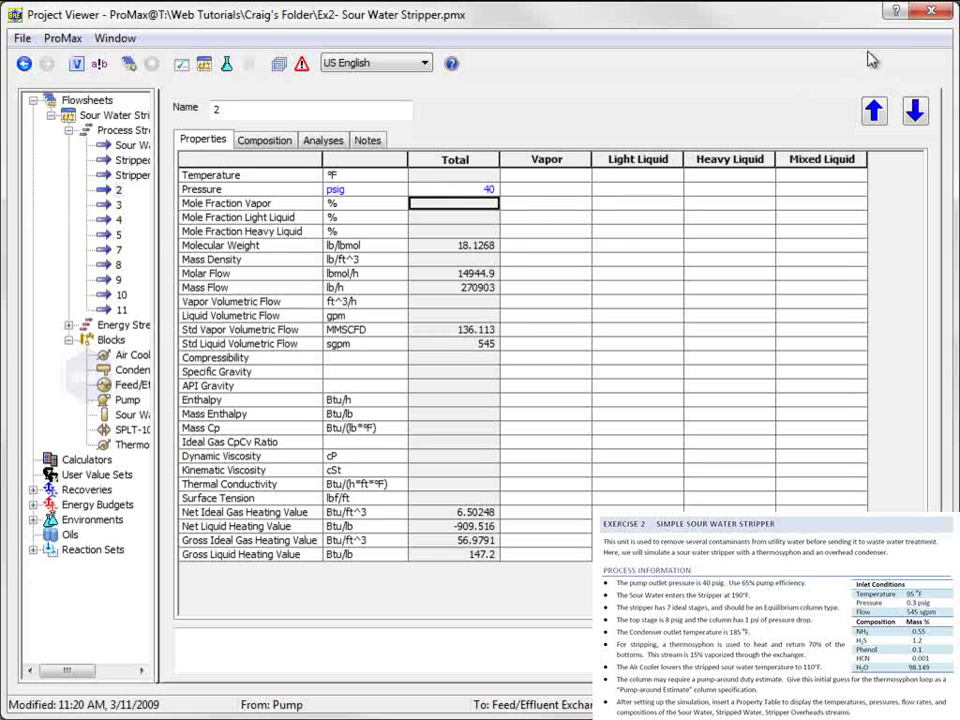
pyautogui.click(931, 11)
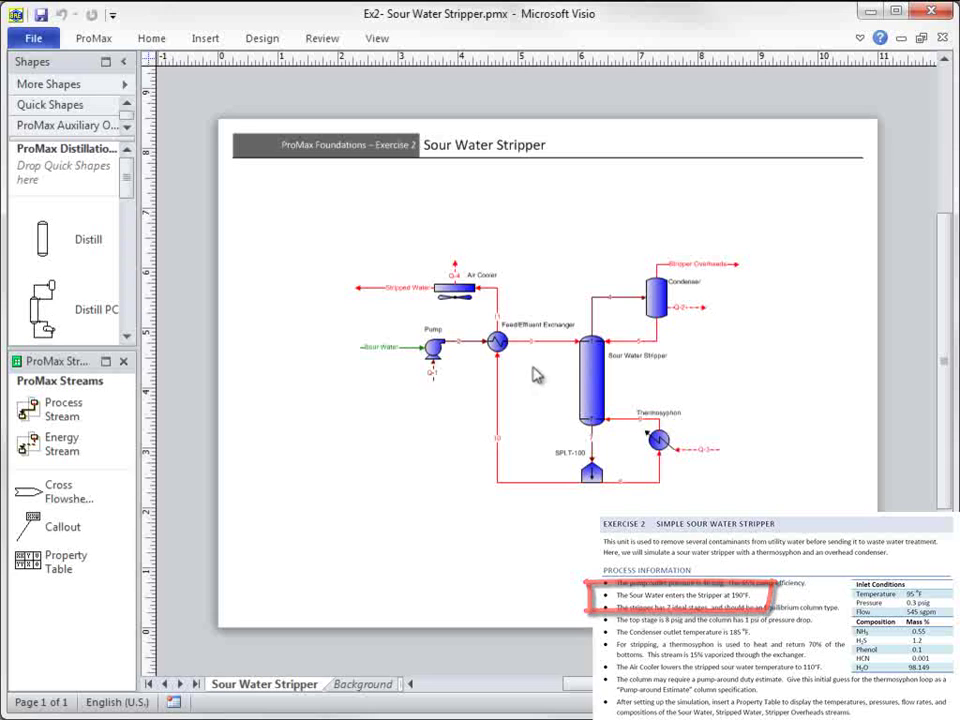
# Set the temperature of stream 3, which feeds the stripper, to 190 °F and return to the flowsheet
pyautogui.doubleClick(542, 341)
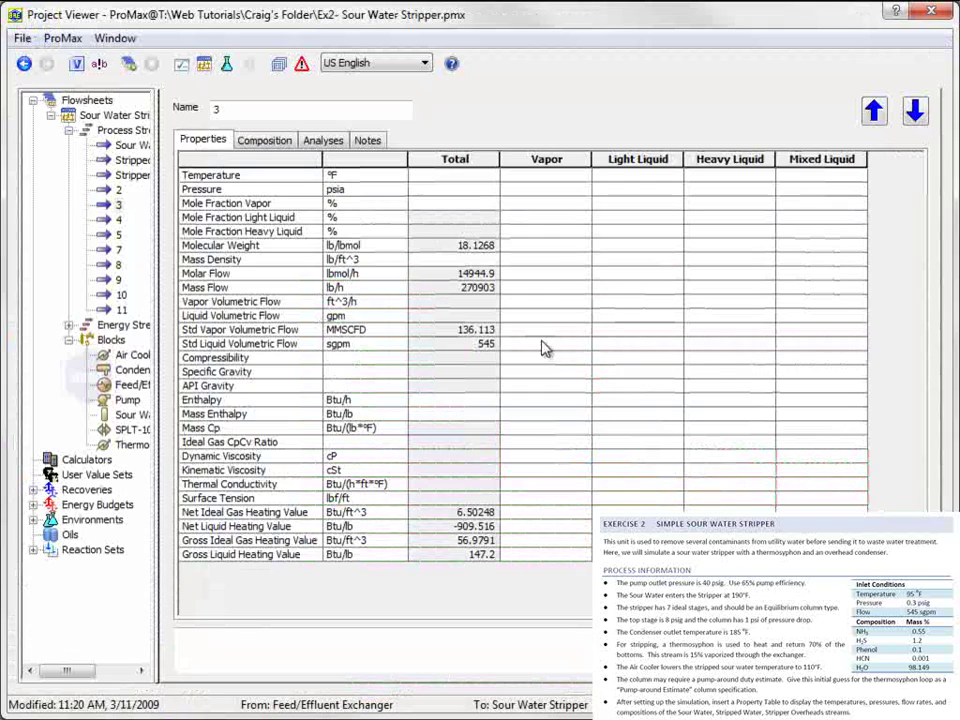
pyautogui.click(444, 178)
pyautogui.write('190')
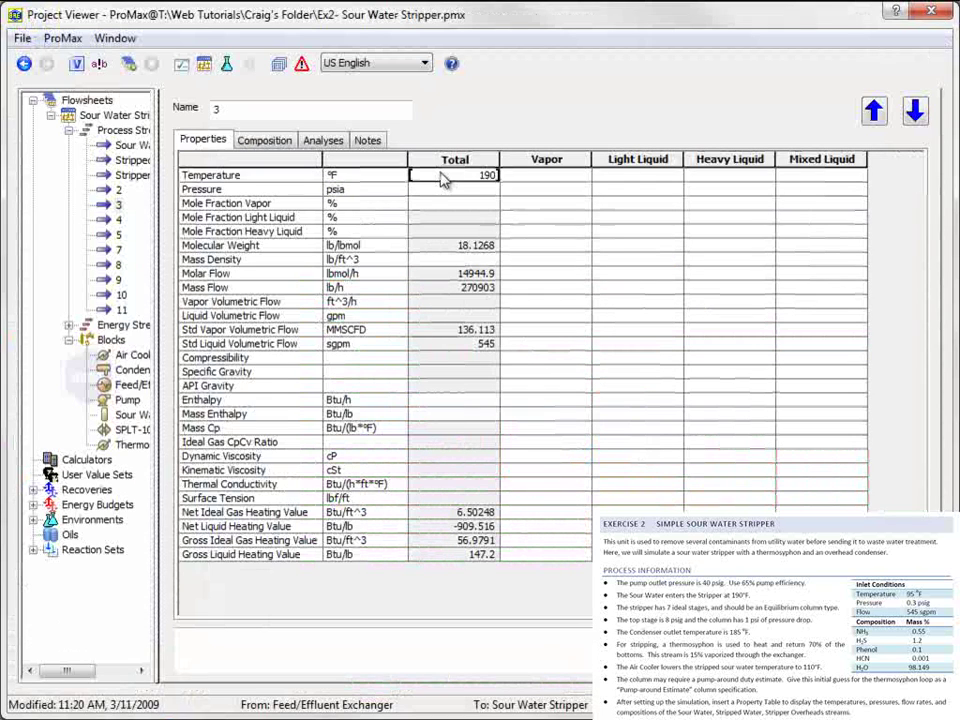
pyautogui.press('Return')
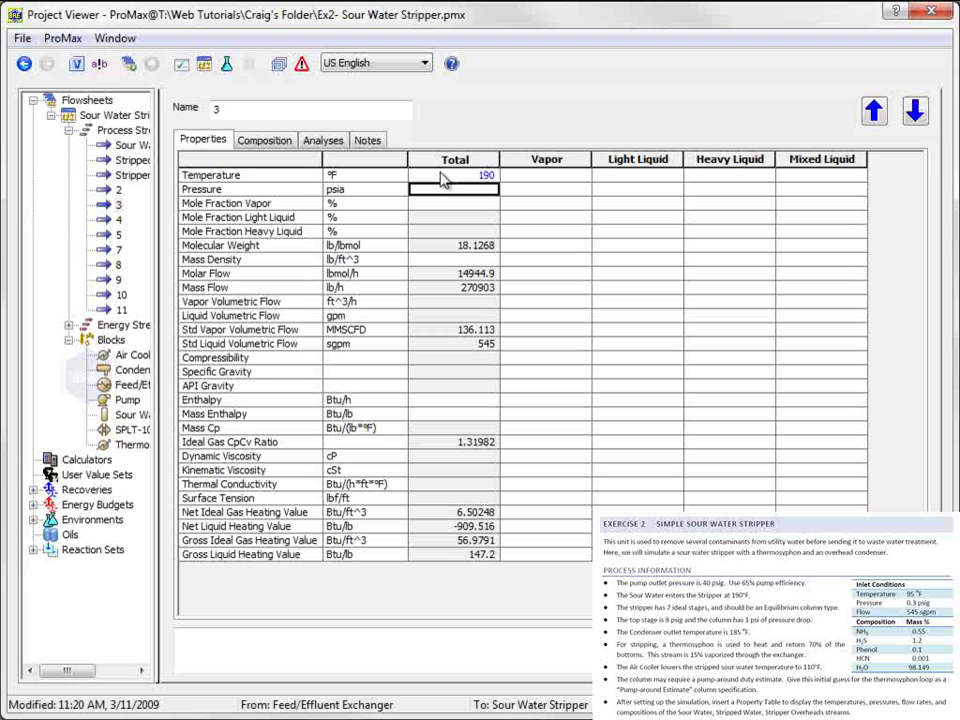
pyautogui.click(929, 12)
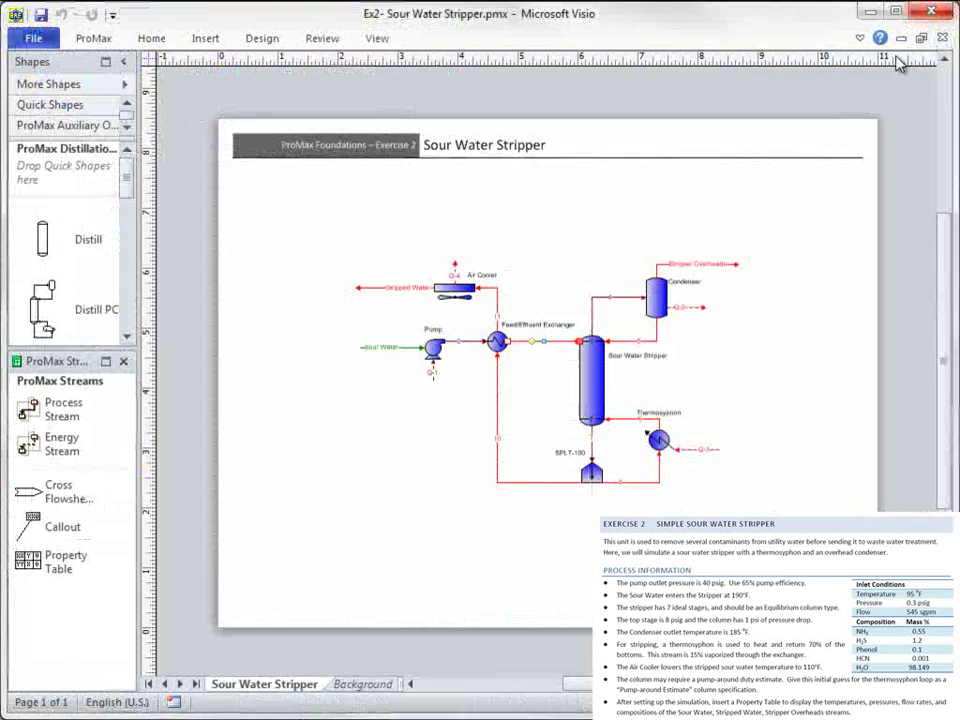
# Set the pressure drop to 5 psi on both sides of the Feed/Effluent Exchanger and return to the flowsheet
pyautogui.doubleClick(497, 342)
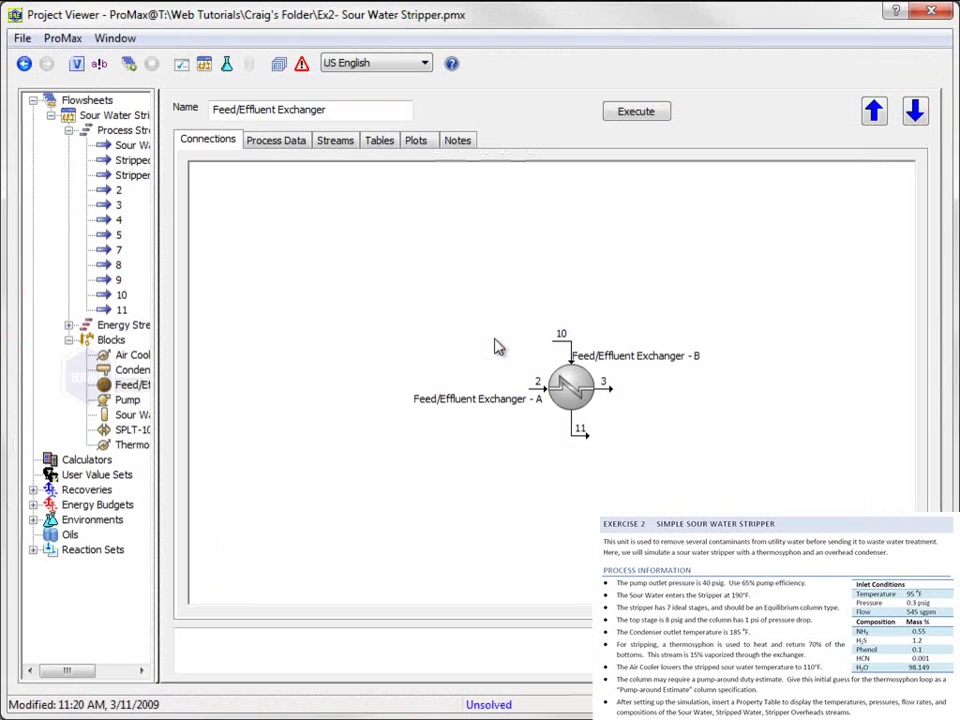
pyautogui.click(276, 141)
pyautogui.click(468, 168)
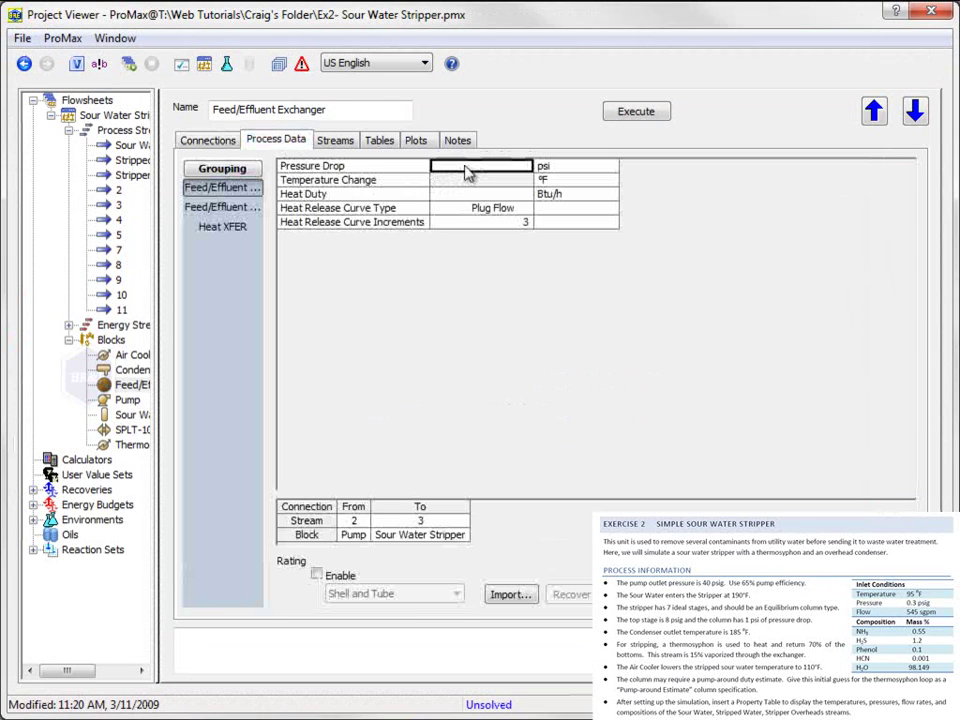
pyautogui.write('5')
pyautogui.press('Return')
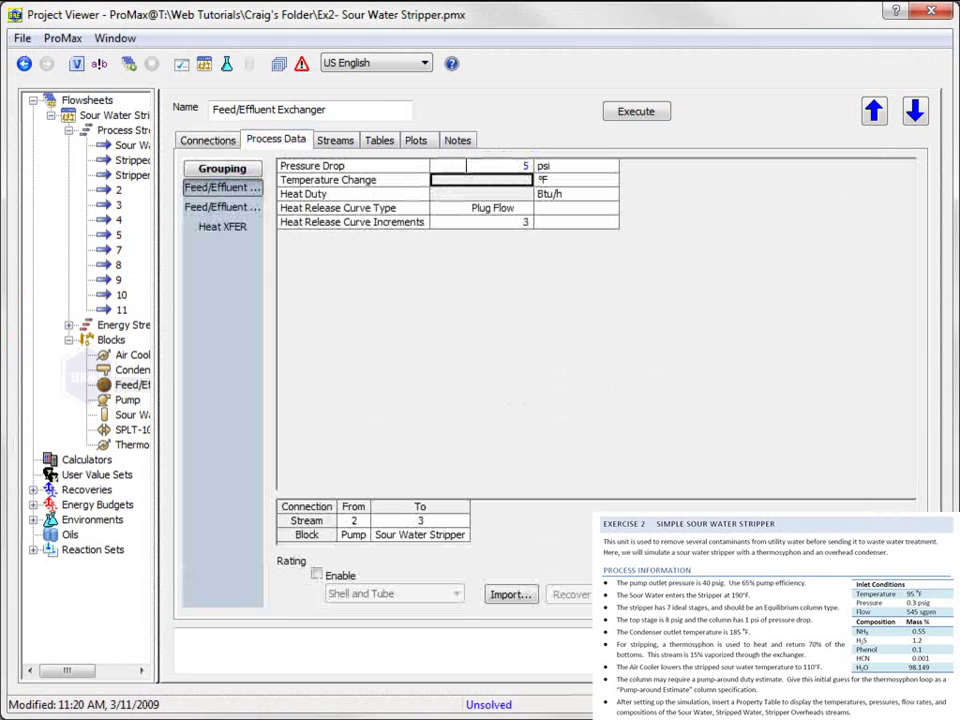
pyautogui.click(237, 209)
pyautogui.click(476, 168)
pyautogui.write('5')
pyautogui.press('Return')
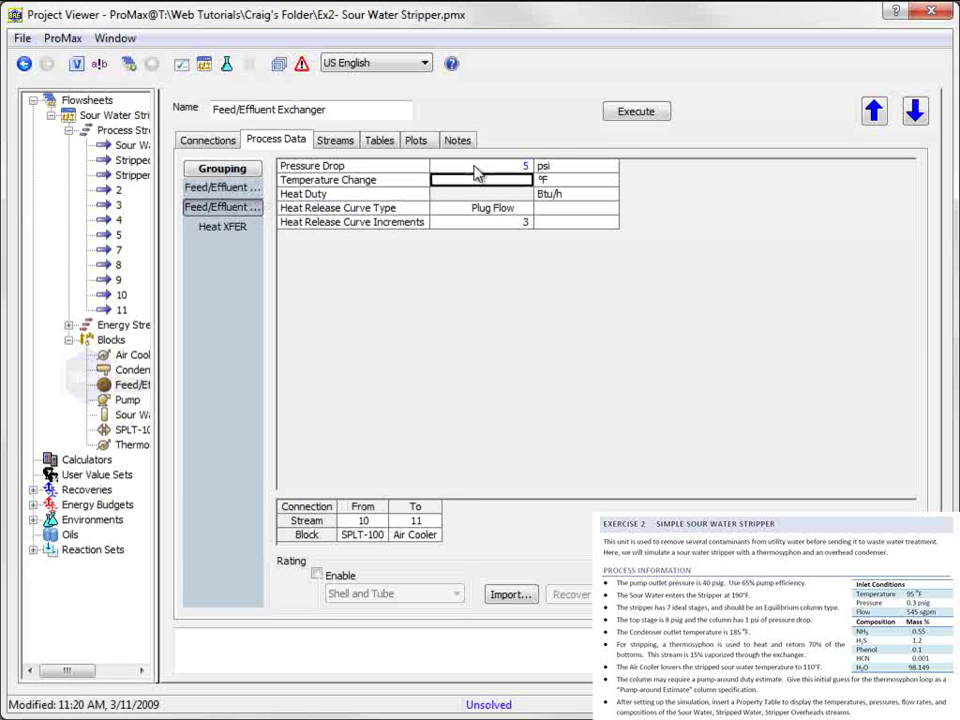
pyautogui.click(931, 11)
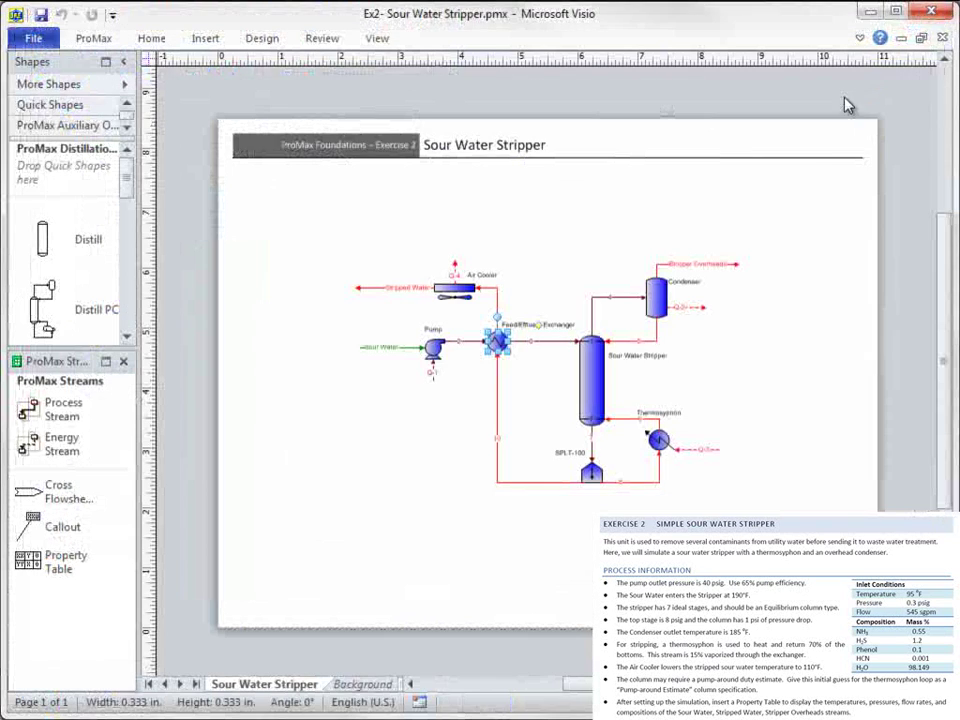
pyautogui.click(745, 362)
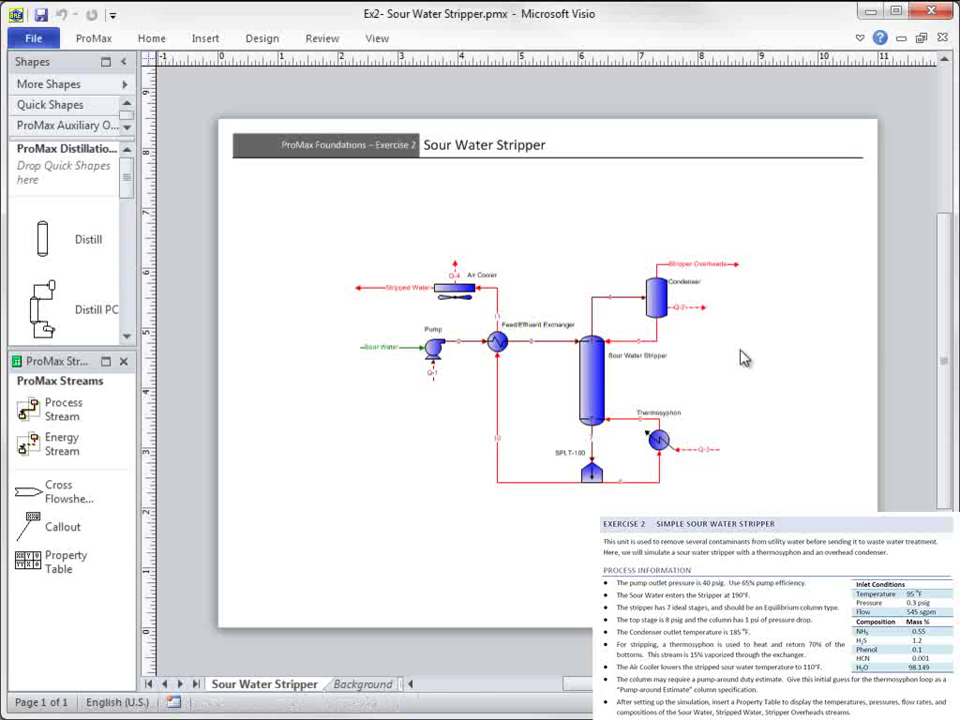
# Check the Sour Water Stripper's stage connections and assign the Condenser block as the column's condenser
pyautogui.click(591, 378)
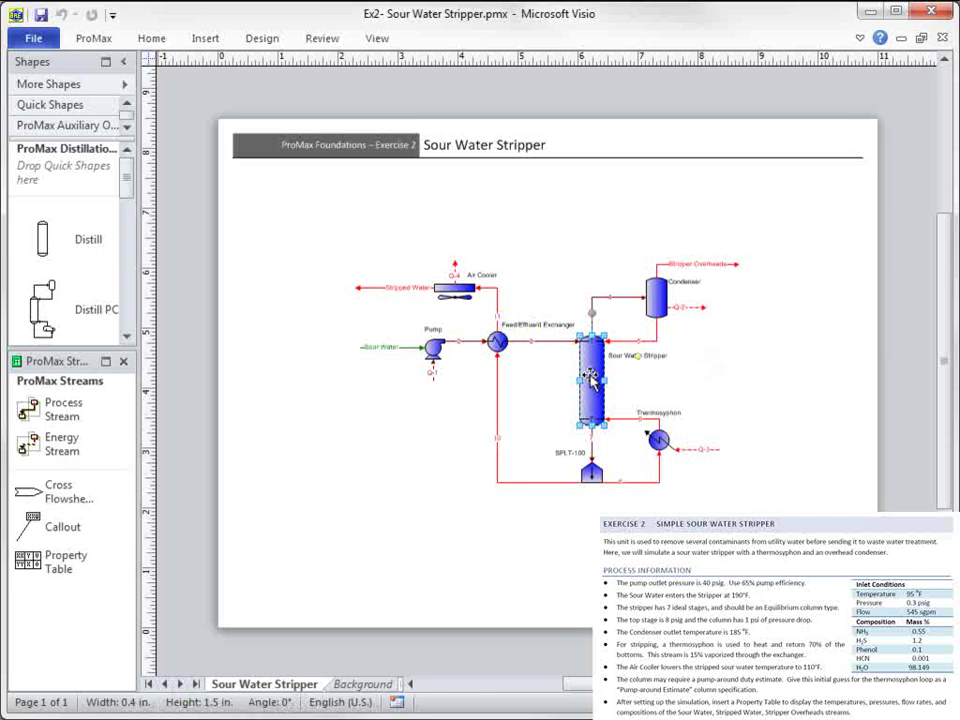
pyautogui.doubleClick(591, 378)
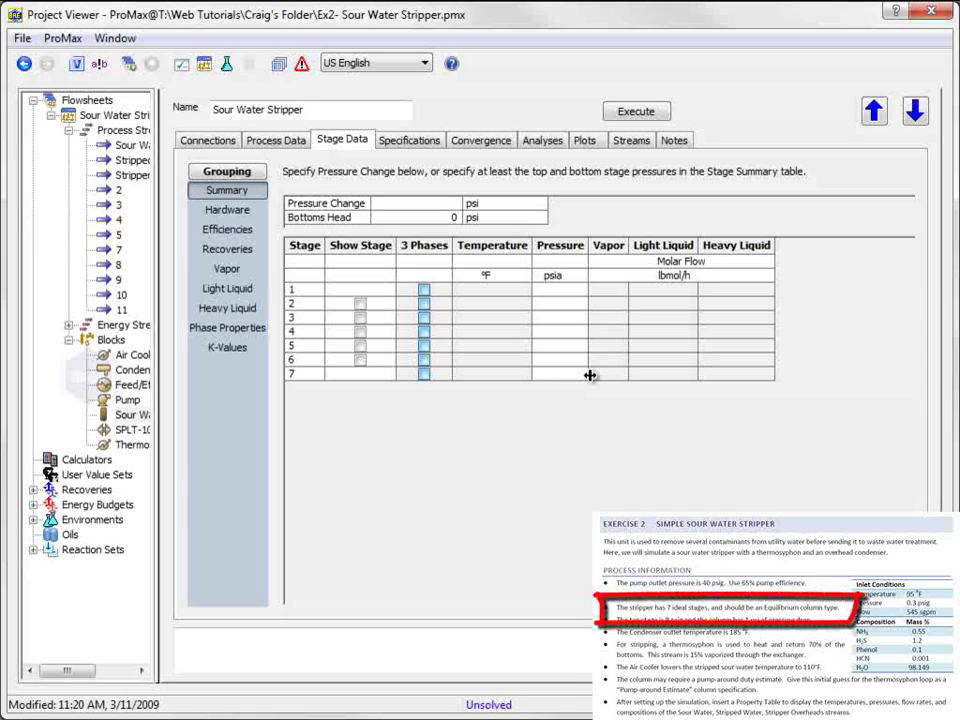
pyautogui.click(208, 142)
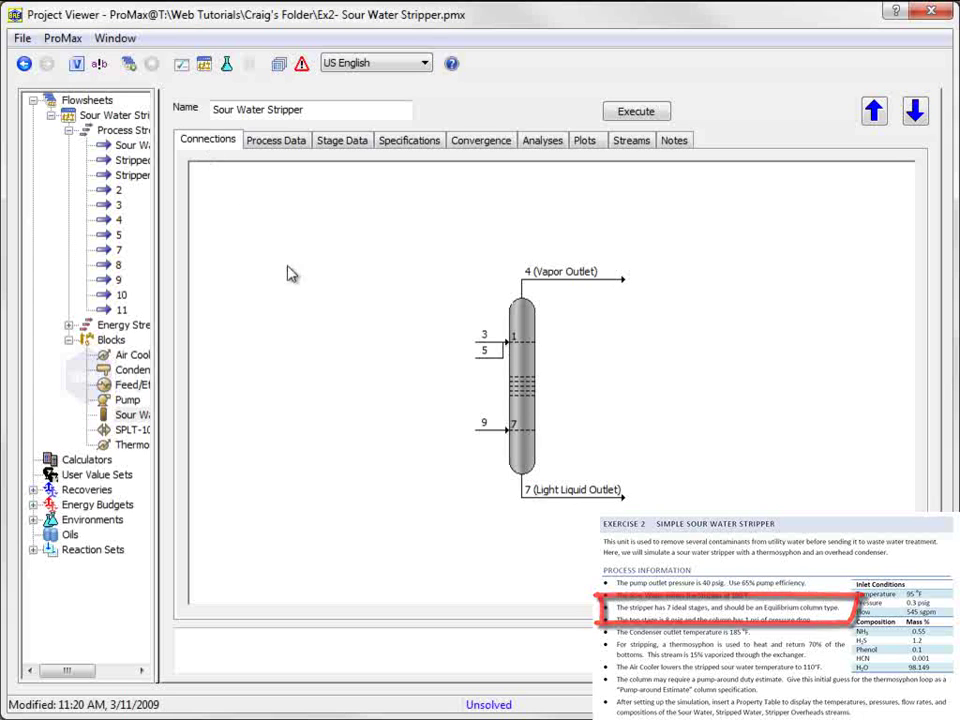
pyautogui.rightClick(527, 387)
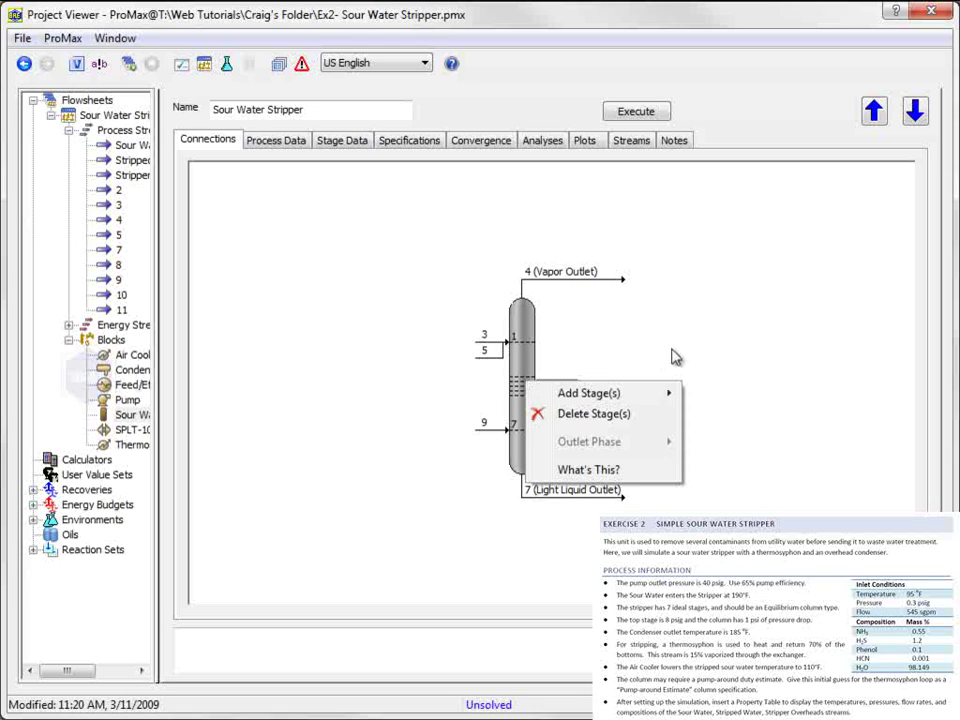
pyautogui.click(724, 335)
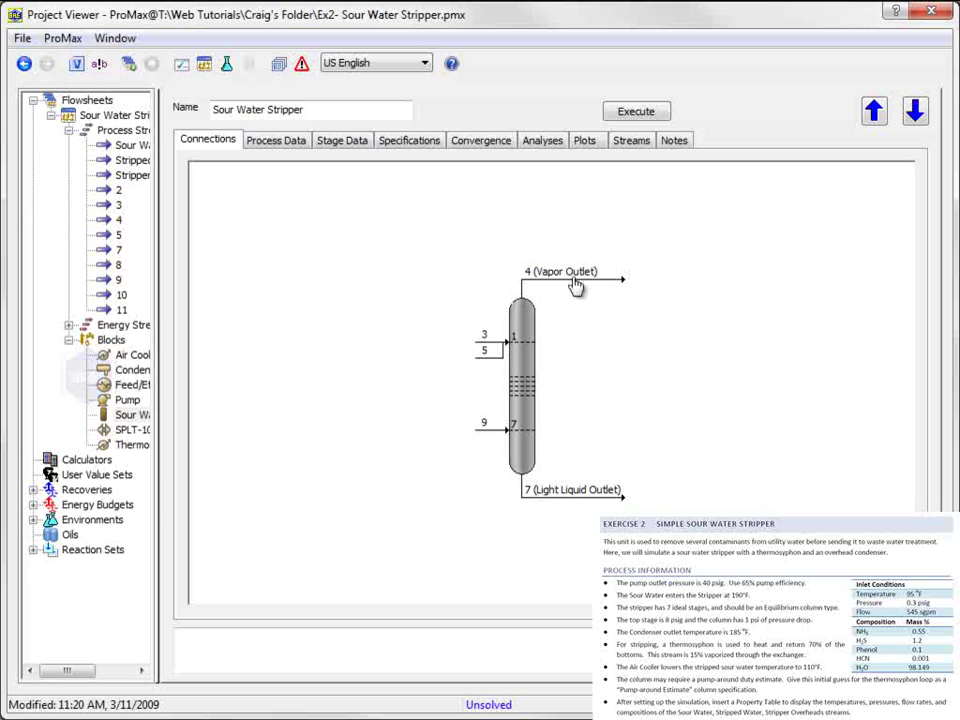
pyautogui.click(278, 143)
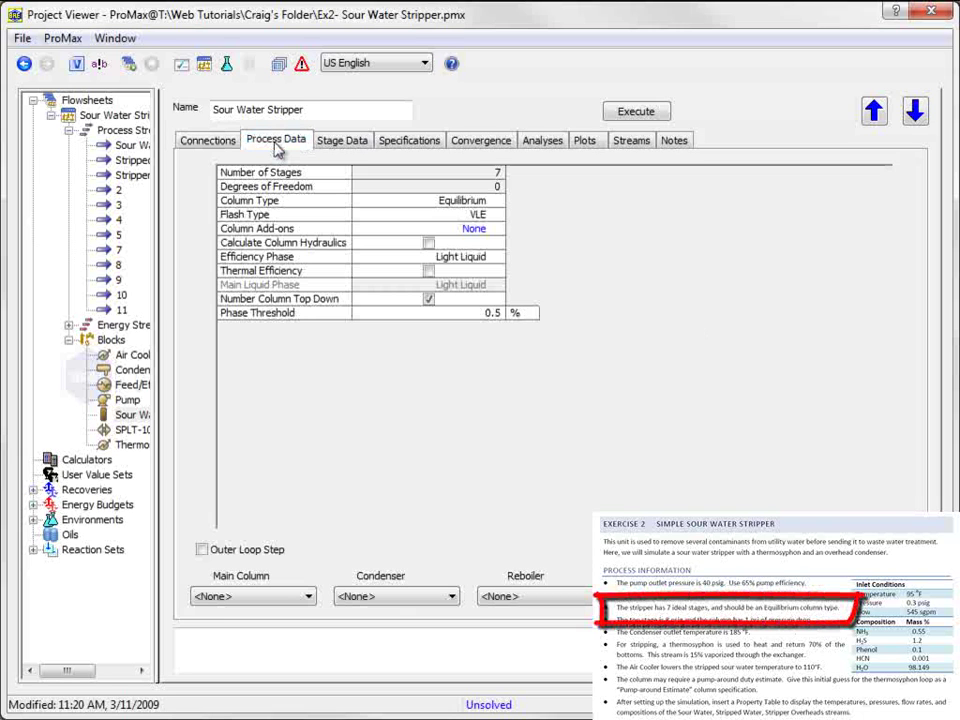
pyautogui.click(450, 597)
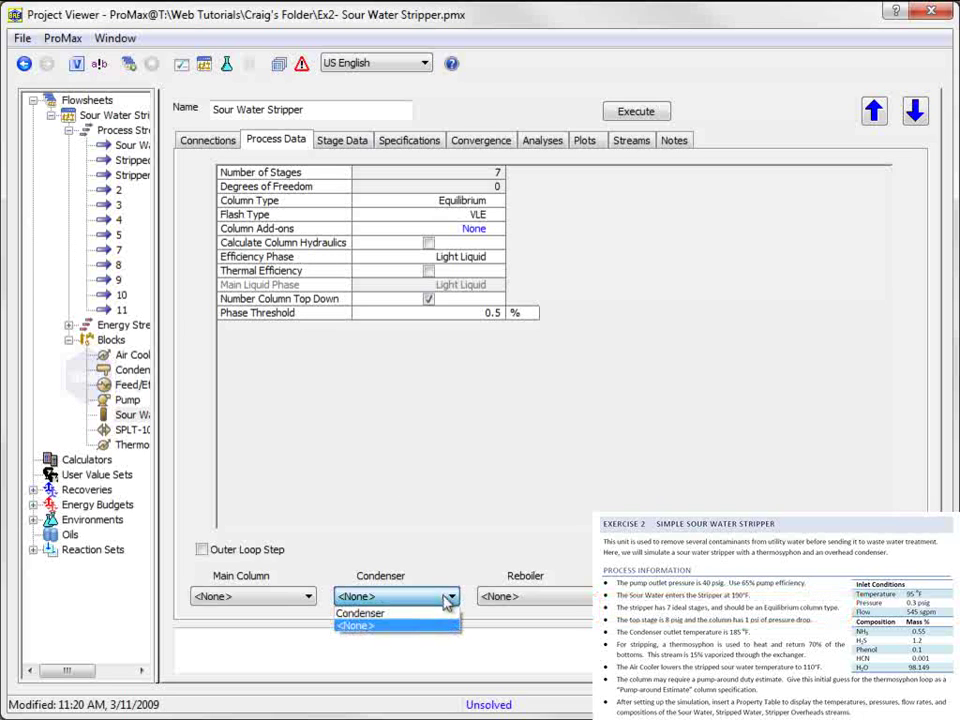
pyautogui.click(432, 614)
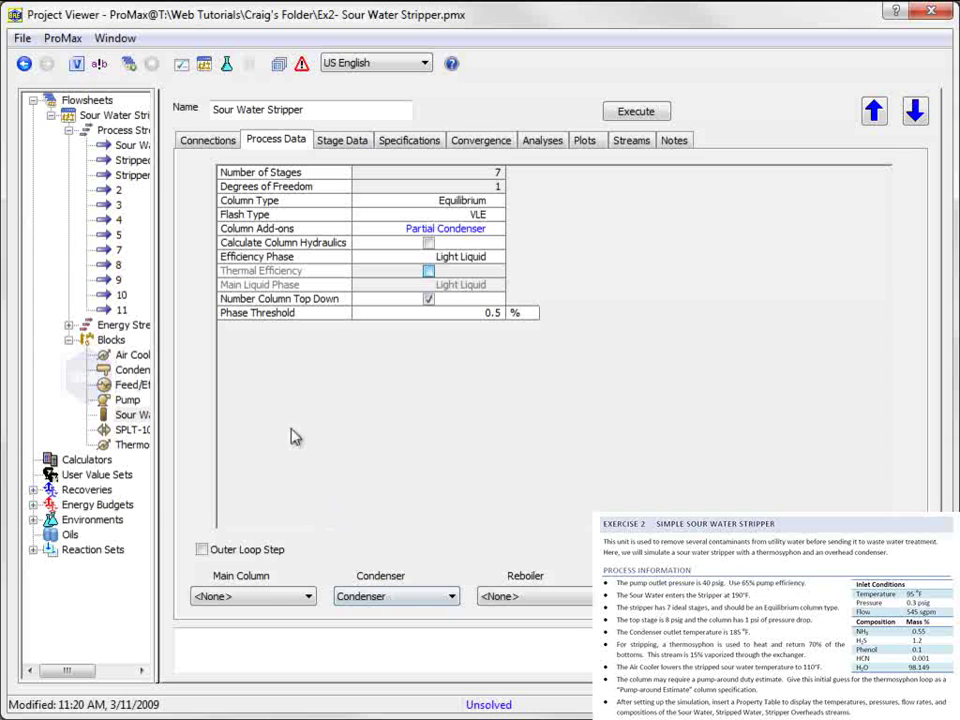
# Set the stripper's stage 1 pressure to 8 psig and the column pressure change to 1 psi
pyautogui.click(338, 141)
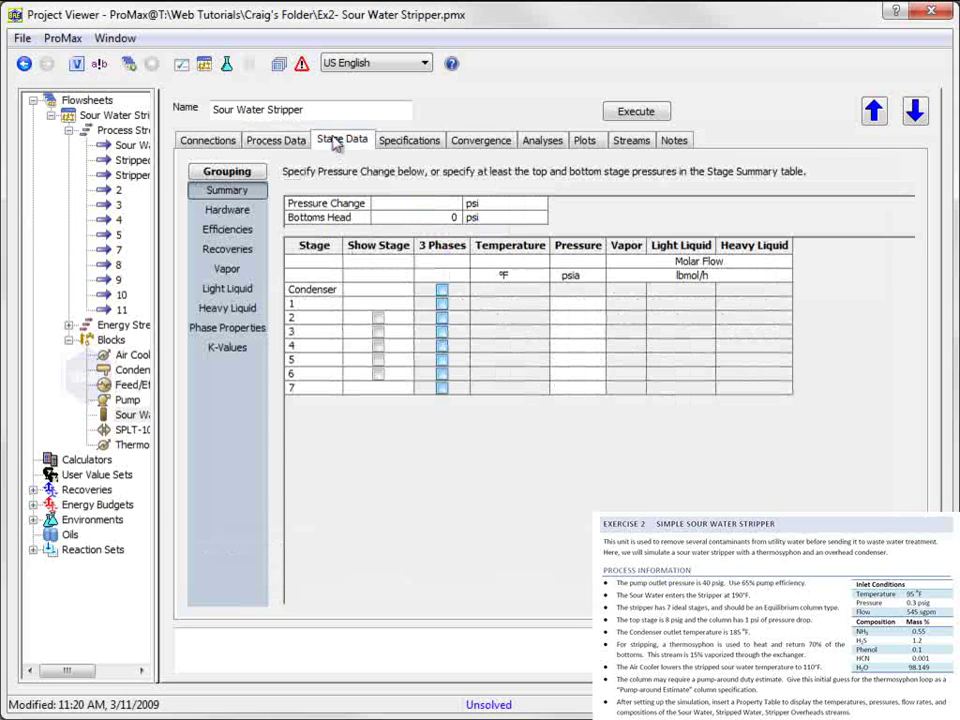
pyautogui.click(581, 305)
pyautogui.write('8')
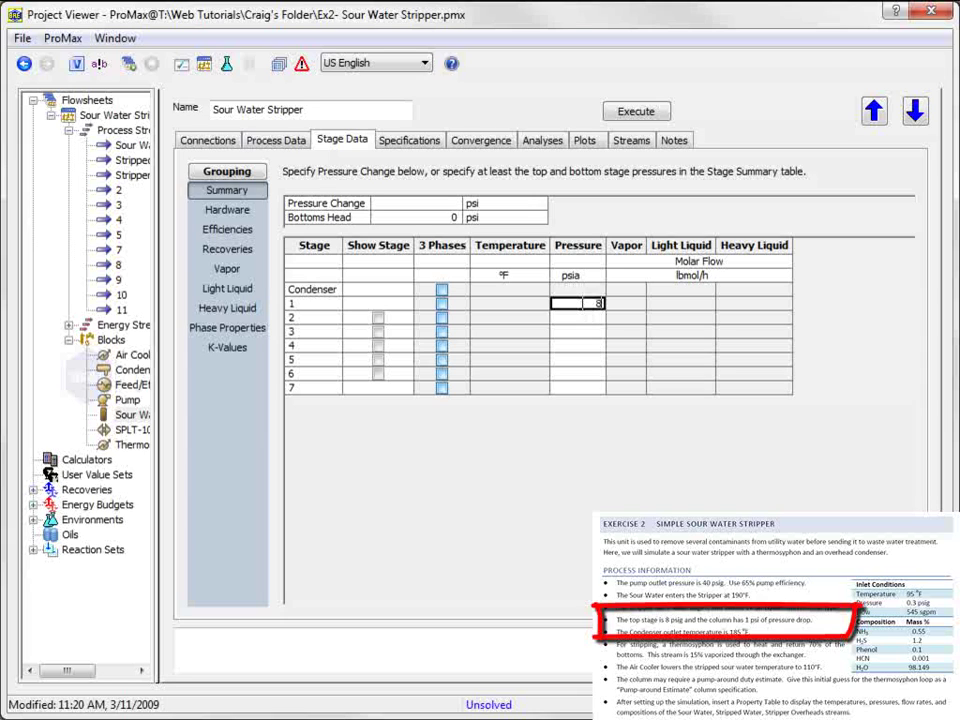
pyautogui.write('psig')
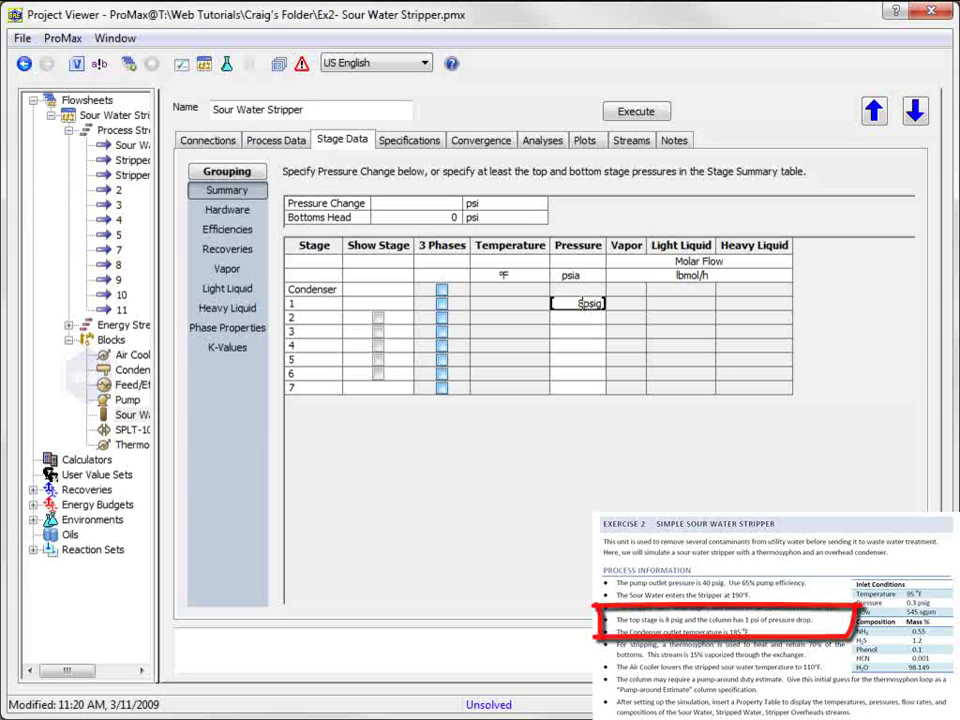
pyautogui.press('Return')
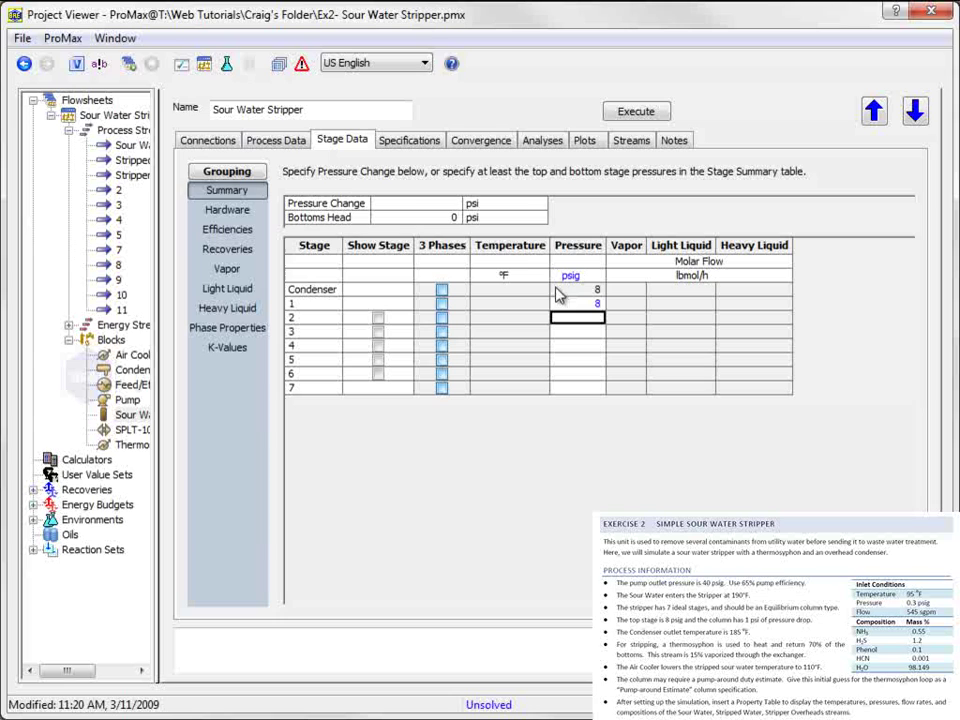
pyautogui.click(430, 205)
pyautogui.write('1')
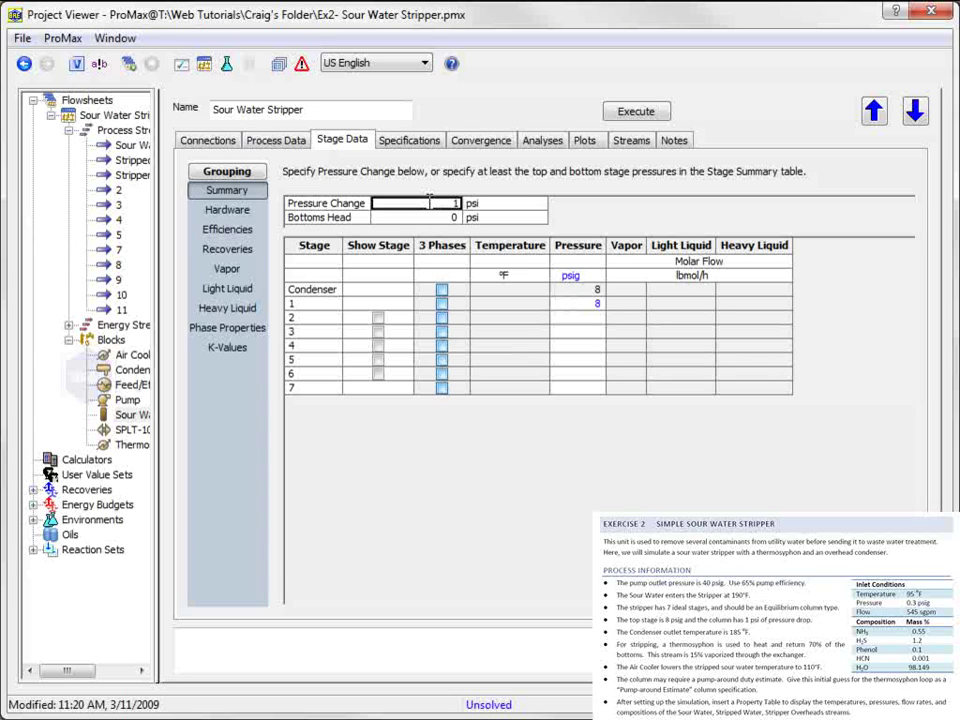
pyautogui.press('Return')
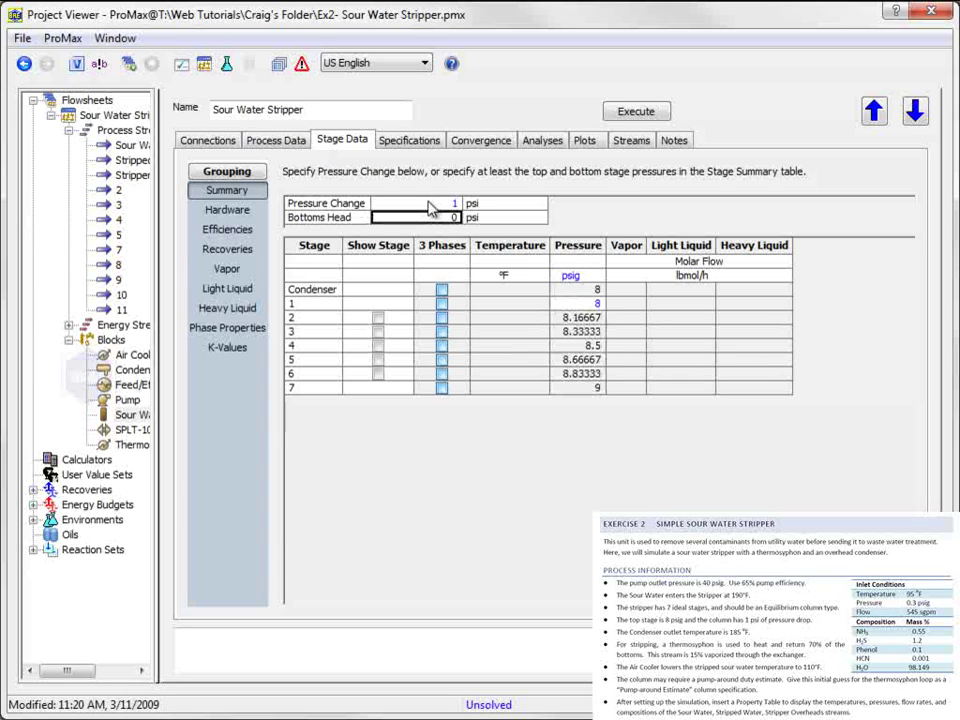
# Add a Phase Property specification named Condenser Temperature to the Sour Water Stripper
pyautogui.click(410, 141)
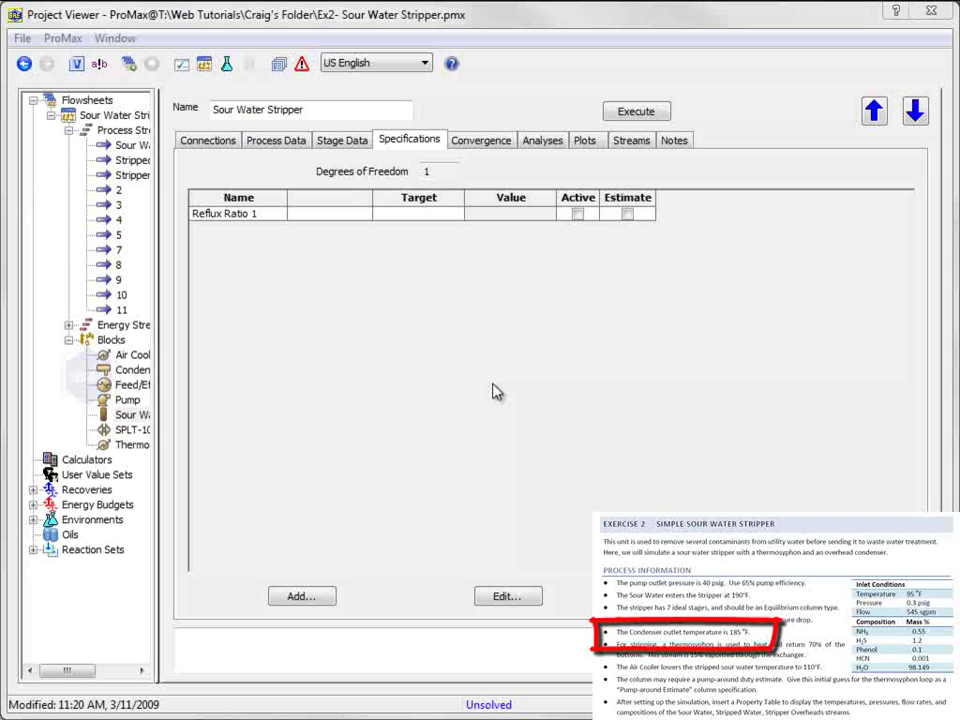
pyautogui.click(312, 597)
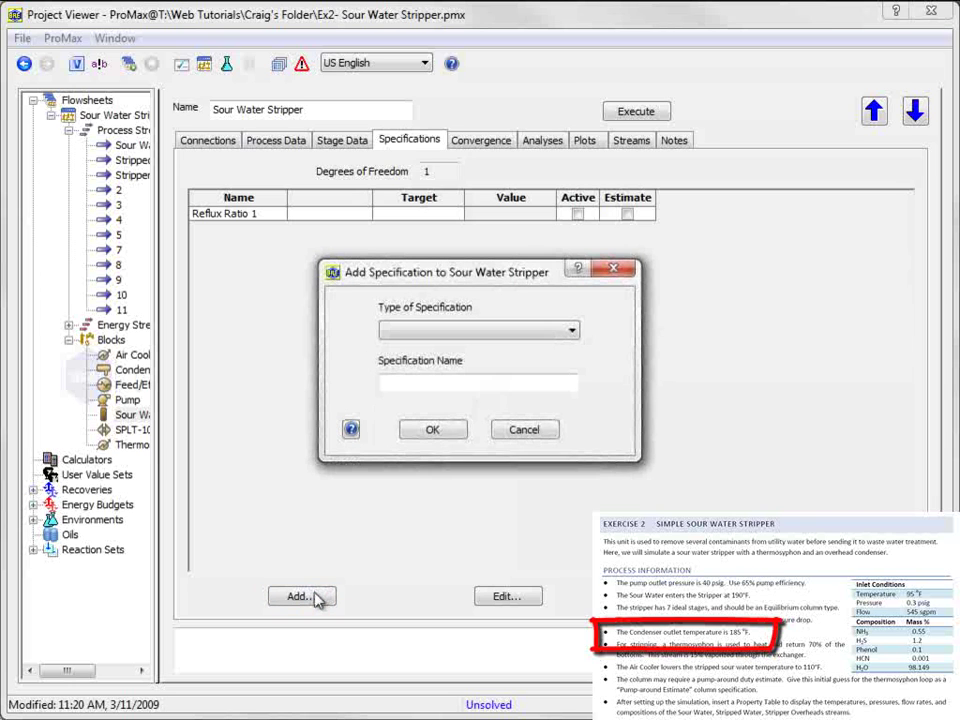
pyautogui.click(575, 328)
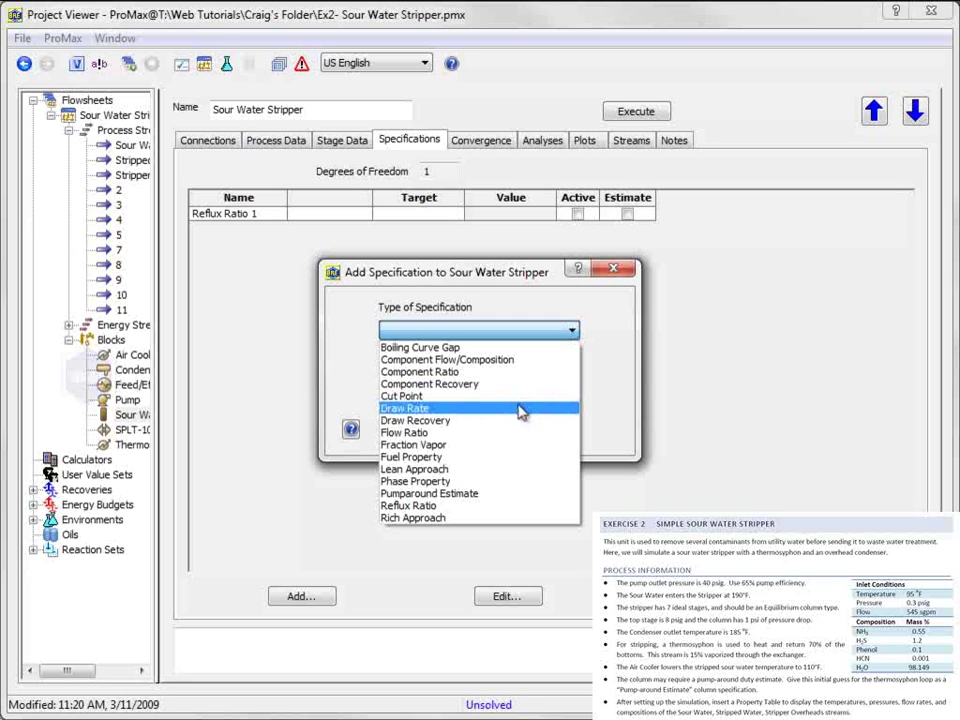
pyautogui.click(493, 483)
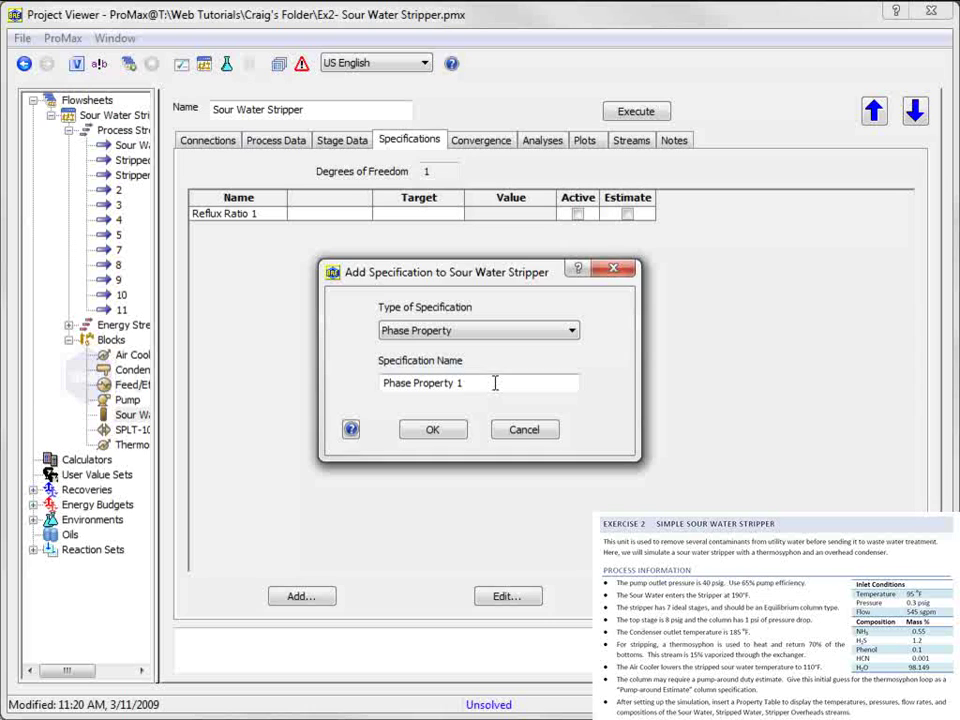
pyautogui.moveTo(495, 383); pyautogui.dragTo(366, 370)
pyautogui.write('Cond')
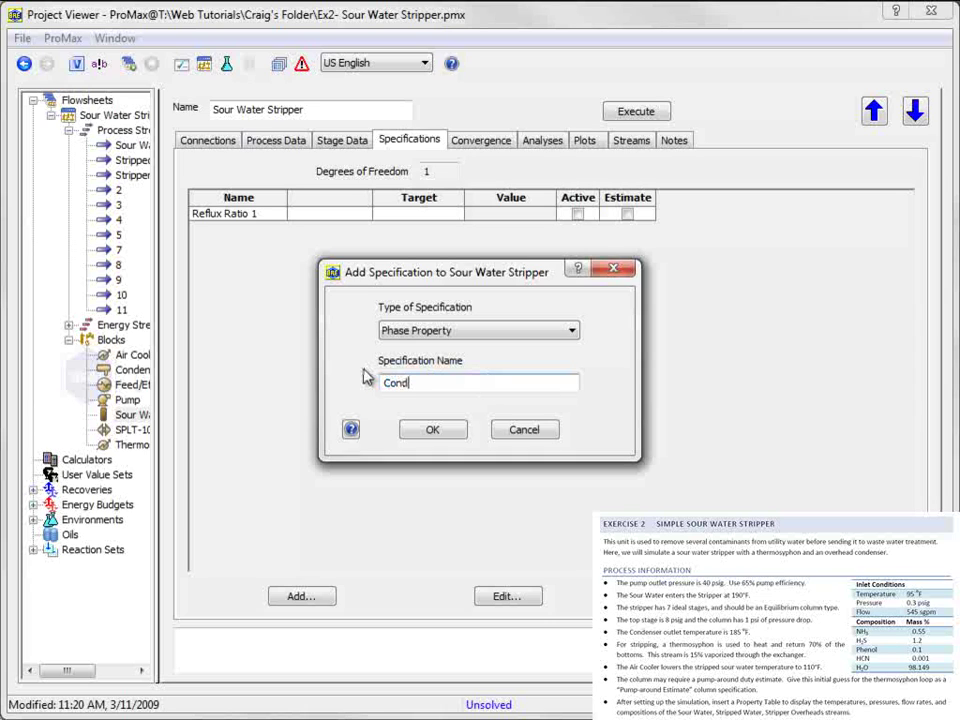
pyautogui.write('enser Temperature')
pyautogui.click(434, 430)
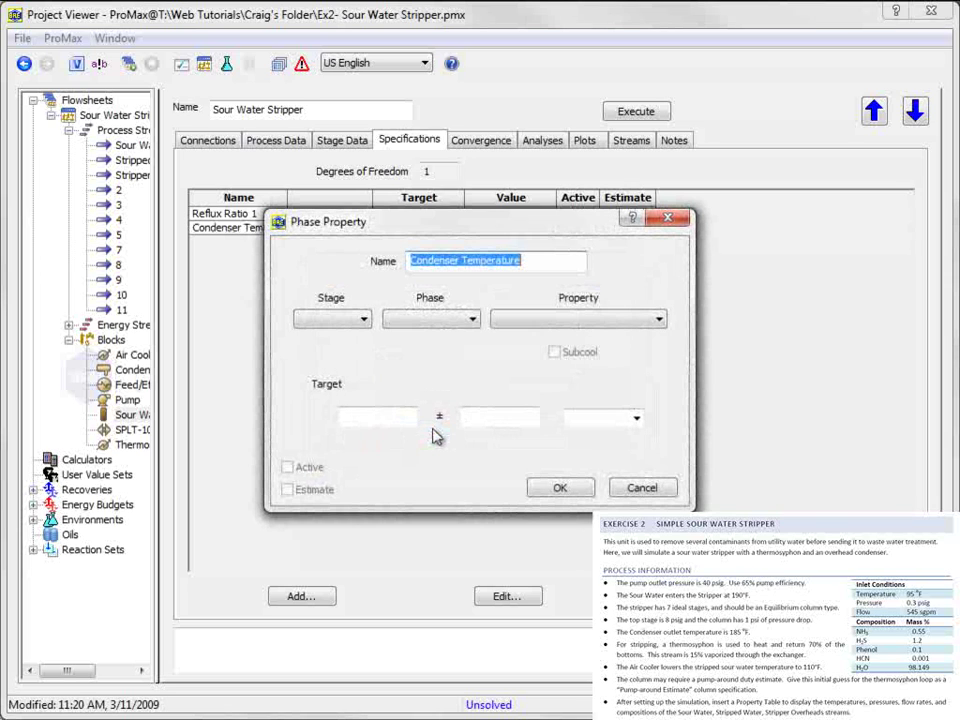
# Define the Condenser Temperature specification on the Condenser stage, with Total phase and Temperature as the property
pyautogui.click(364, 319)
pyautogui.click(345, 332)
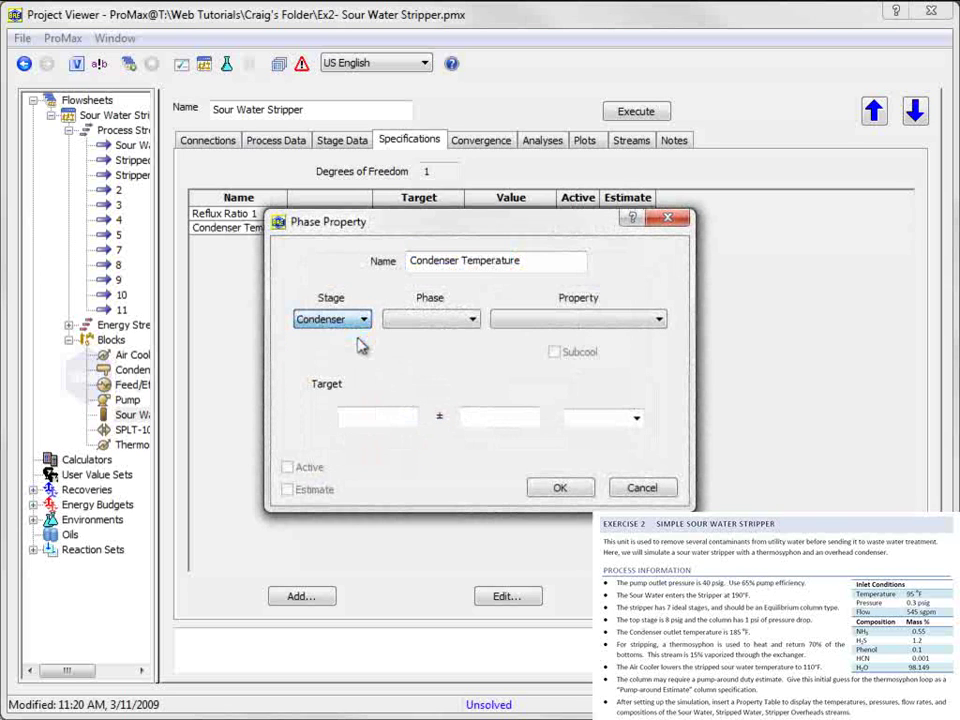
pyautogui.click(466, 319)
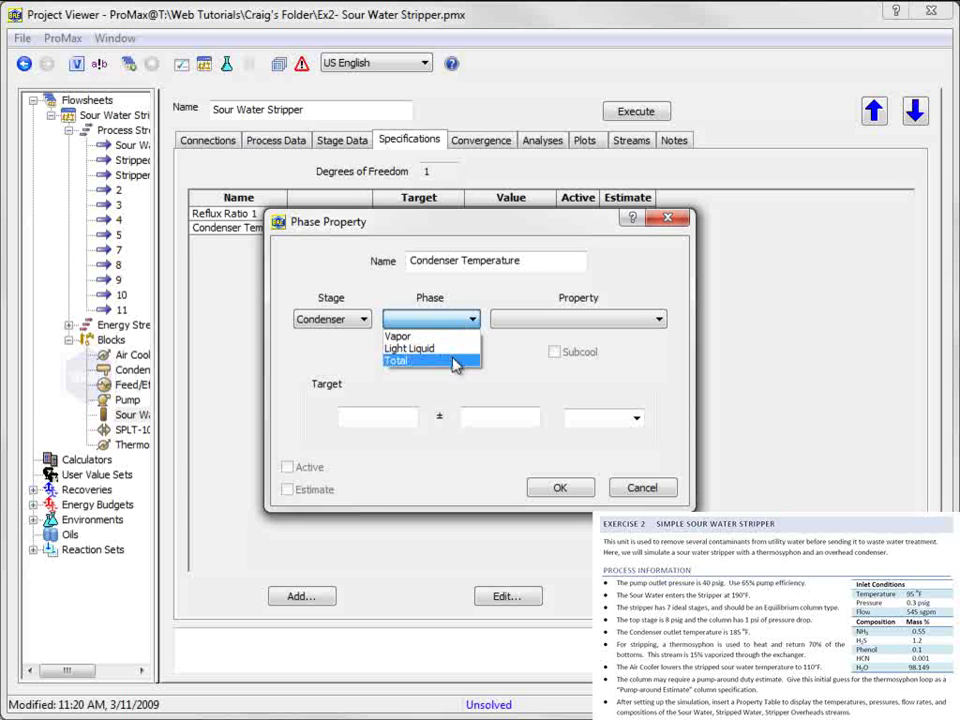
pyautogui.click(452, 361)
pyautogui.click(640, 320)
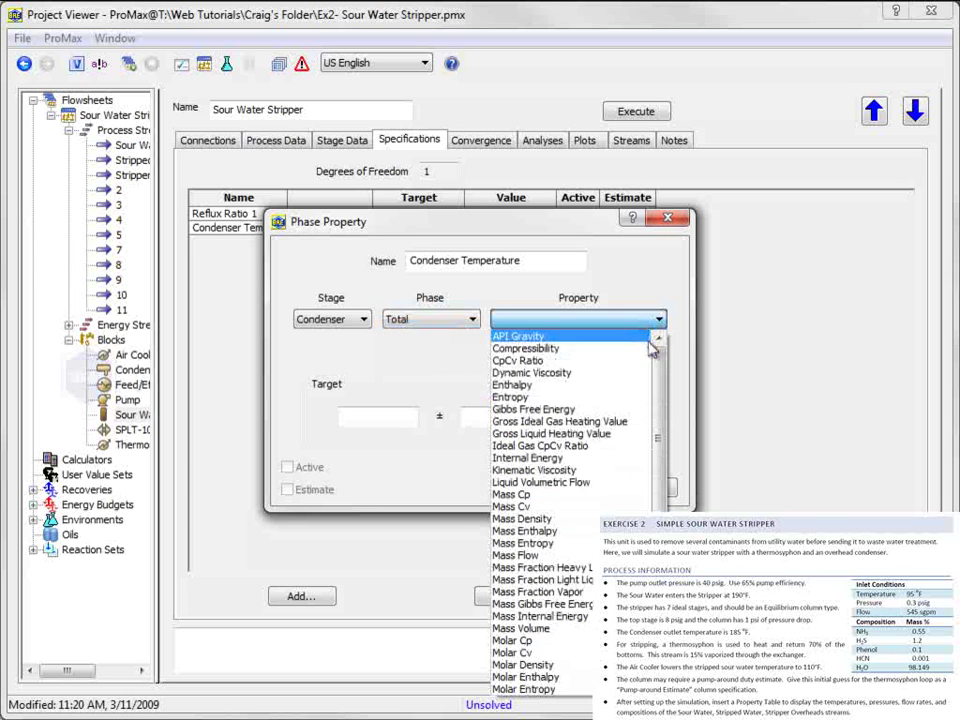
pyautogui.scroll(-8, 662, 380)
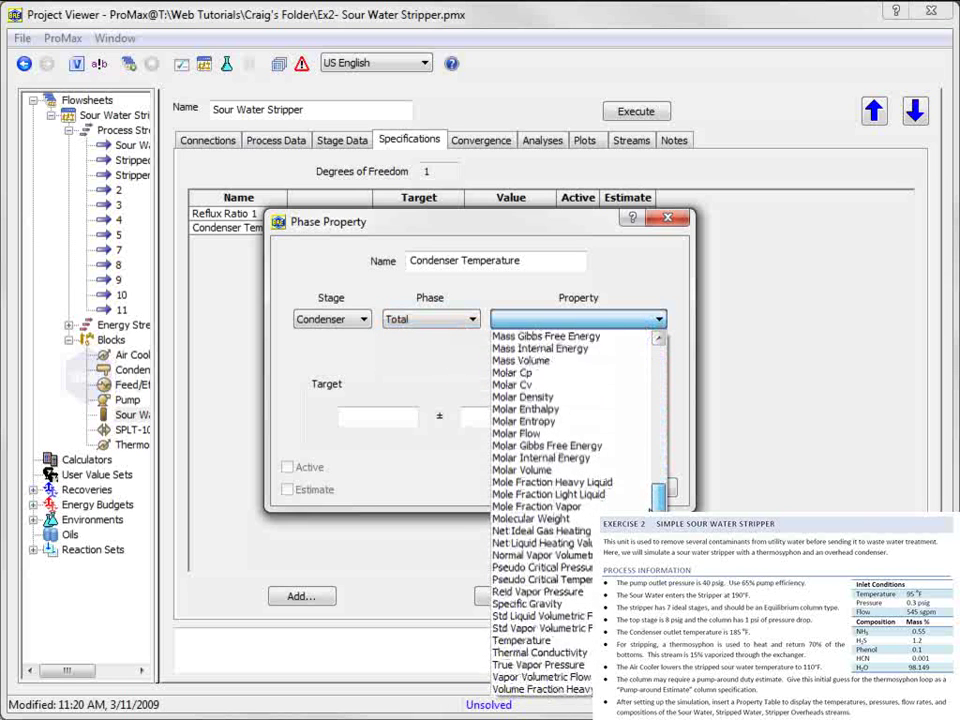
pyautogui.click(522, 616)
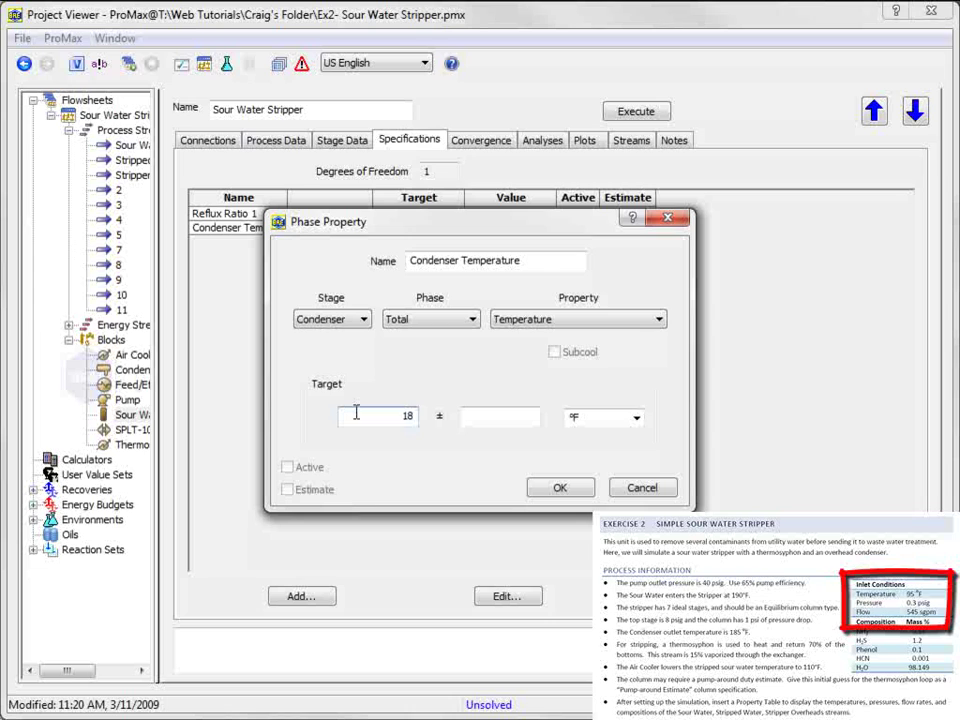
# Set the Condenser Temperature target to 185 °F, make the specification active, and return to the flowsheet
pyautogui.click(354, 413)
pyautogui.write('185')
pyautogui.click(506, 420)
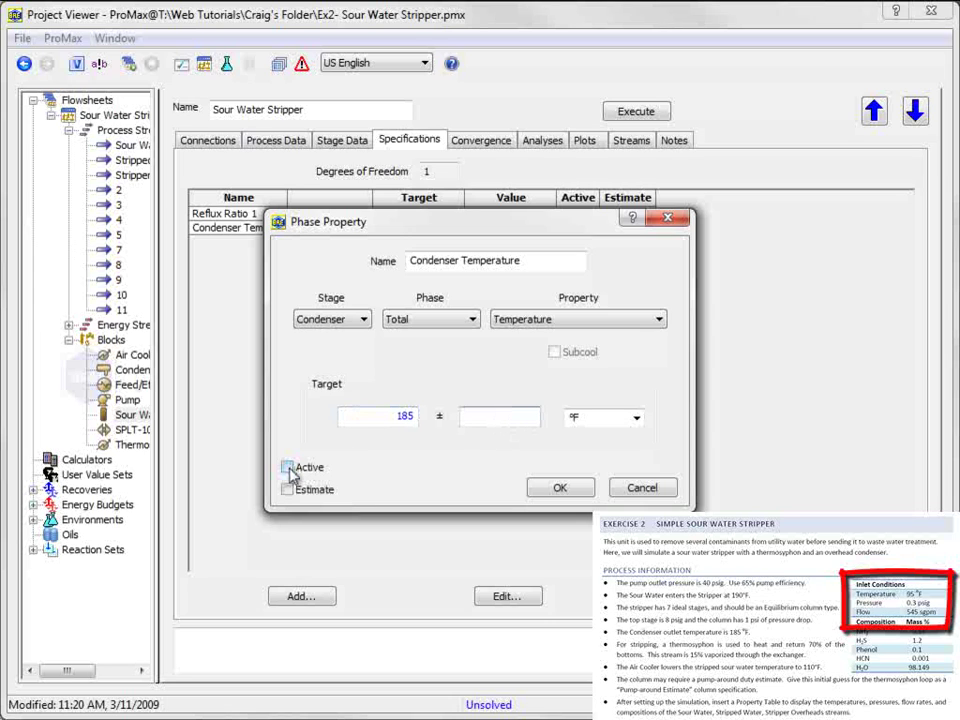
pyautogui.click(288, 468)
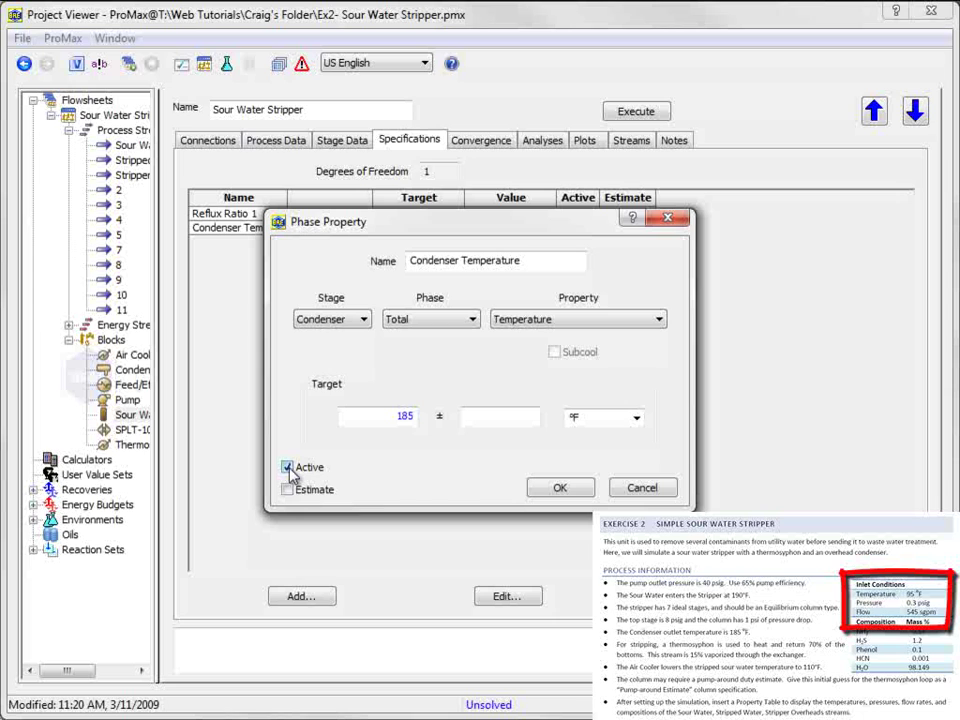
pyautogui.click(562, 490)
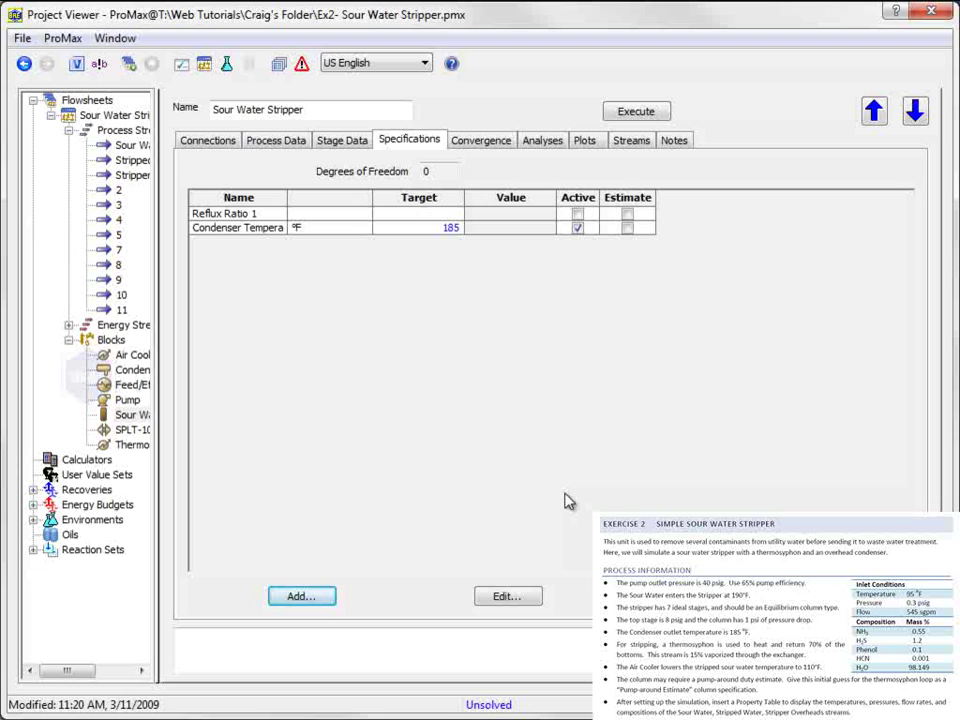
pyautogui.click(931, 11)
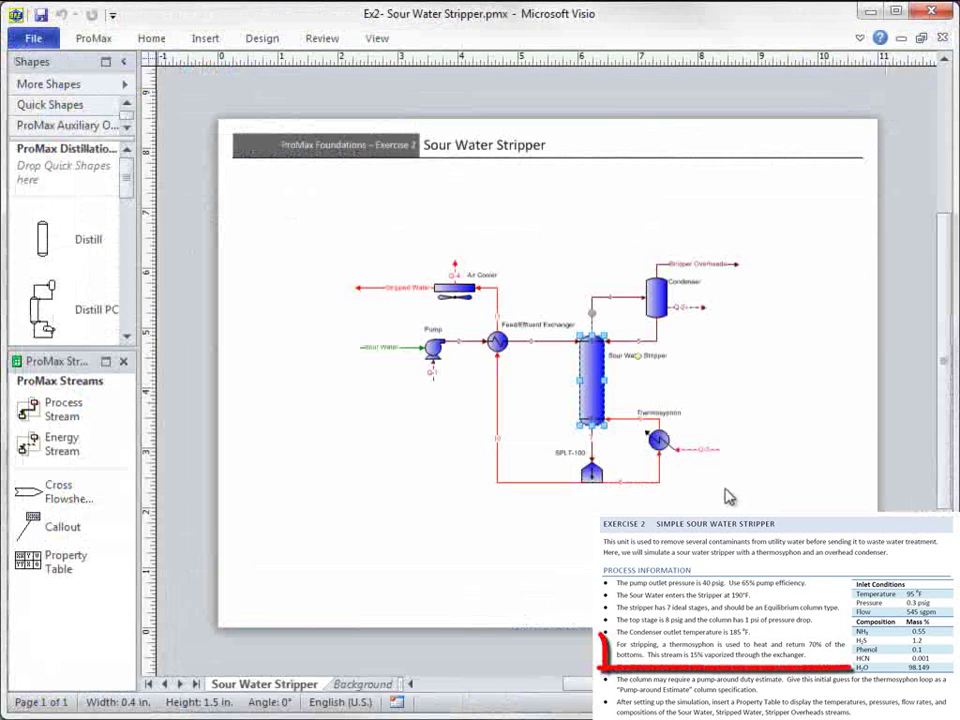
pyautogui.click(729, 497)
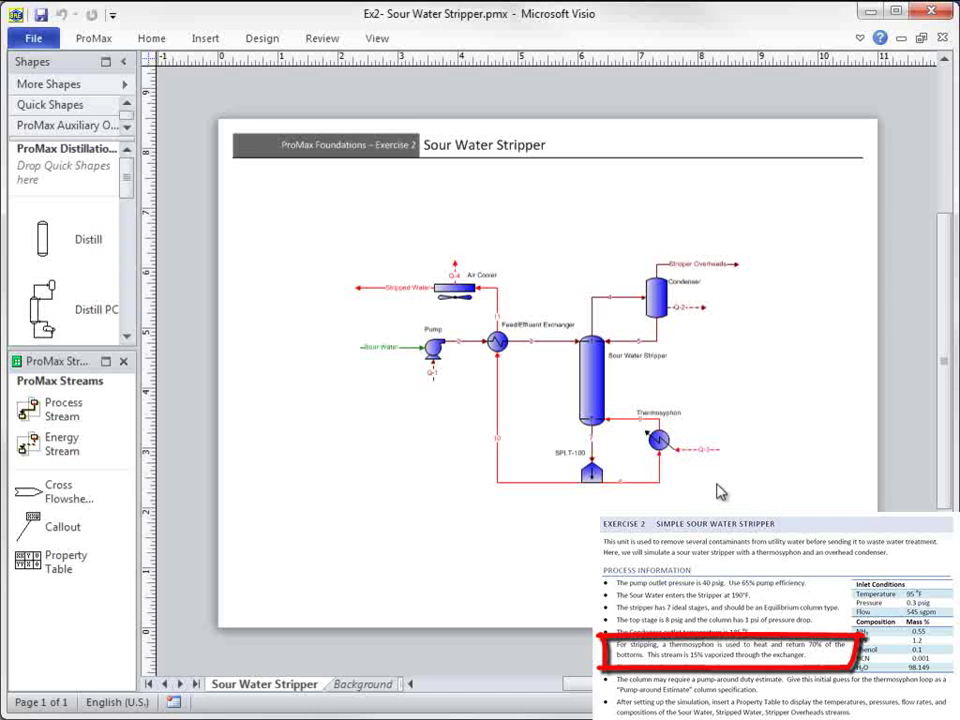
# Set the SPLT-100 splitter's outlet fraction to PStream 8 to 70% and return to the flowsheet
pyautogui.click(593, 474)
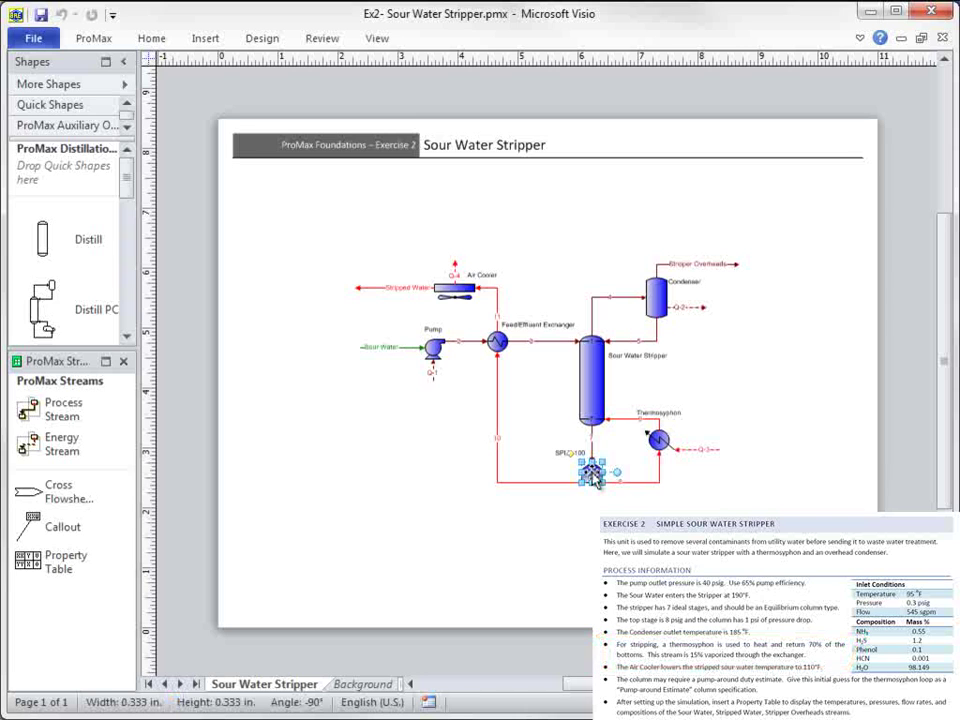
pyautogui.doubleClick(593, 474)
pyautogui.click(275, 141)
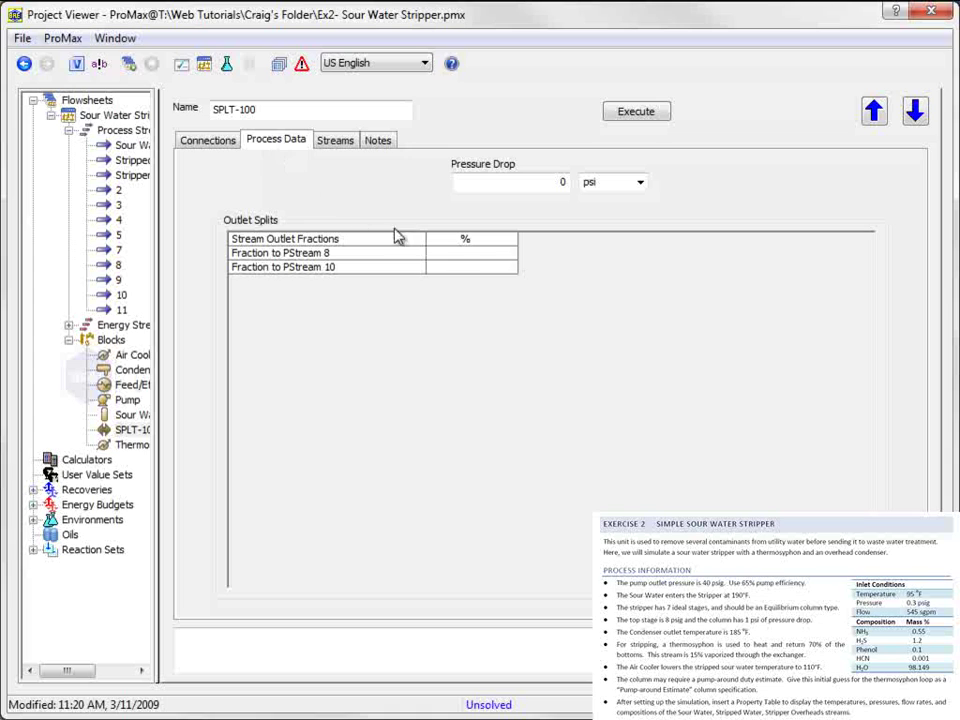
pyautogui.click(466, 256)
pyautogui.write('70')
pyautogui.press('Return')
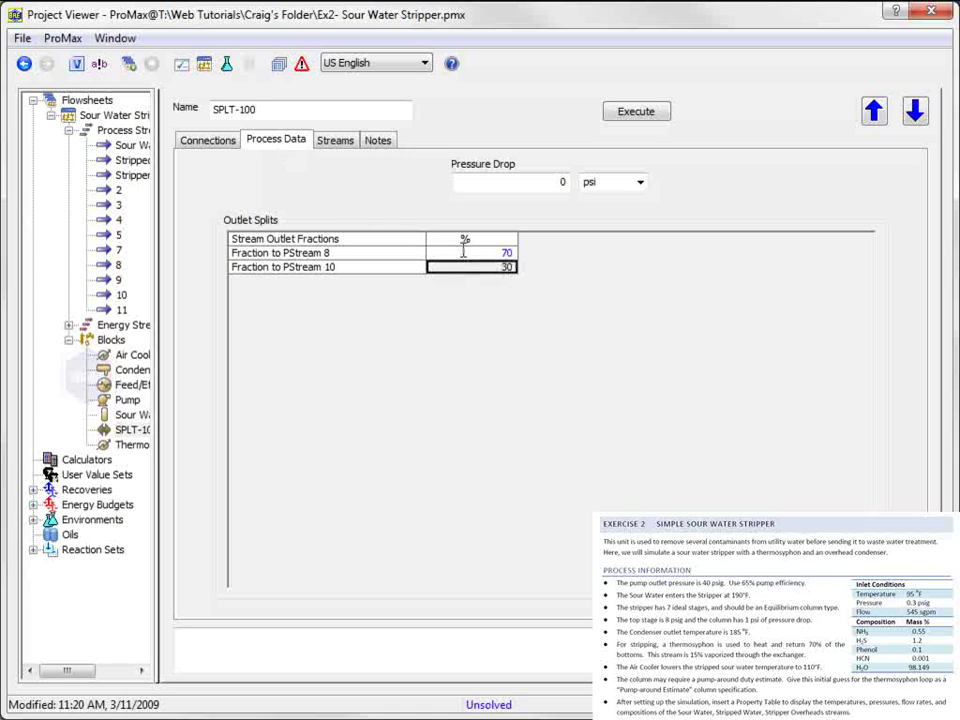
pyautogui.click(931, 14)
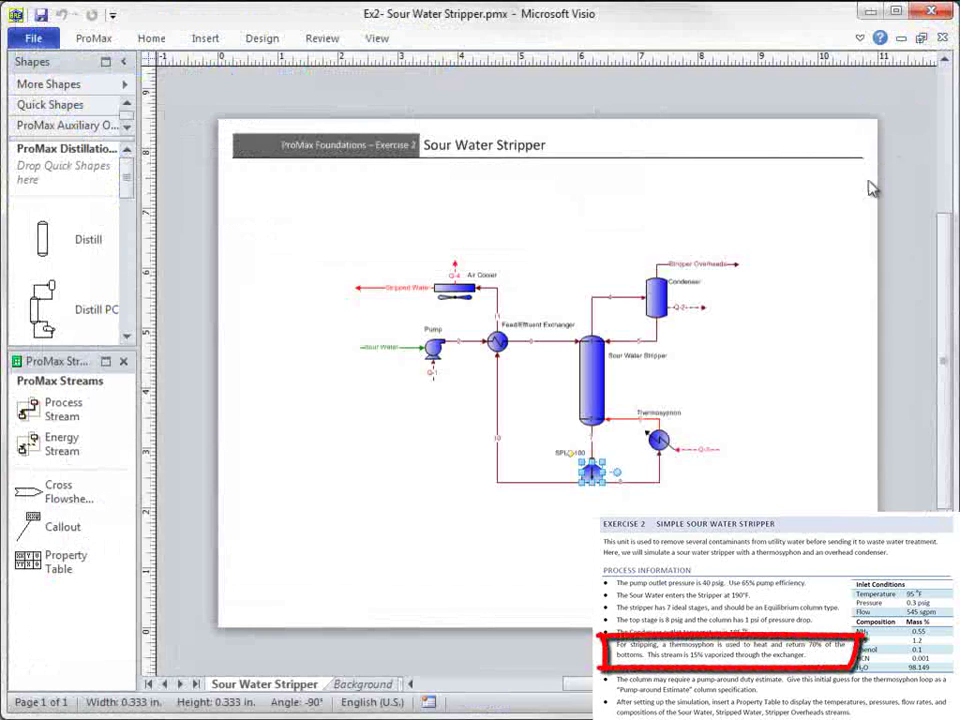
# Set the total Mole Fraction Vapor of stream 9, leaving the Thermosyphon, to 15% and return to the flowsheet
pyautogui.doubleClick(622, 423)
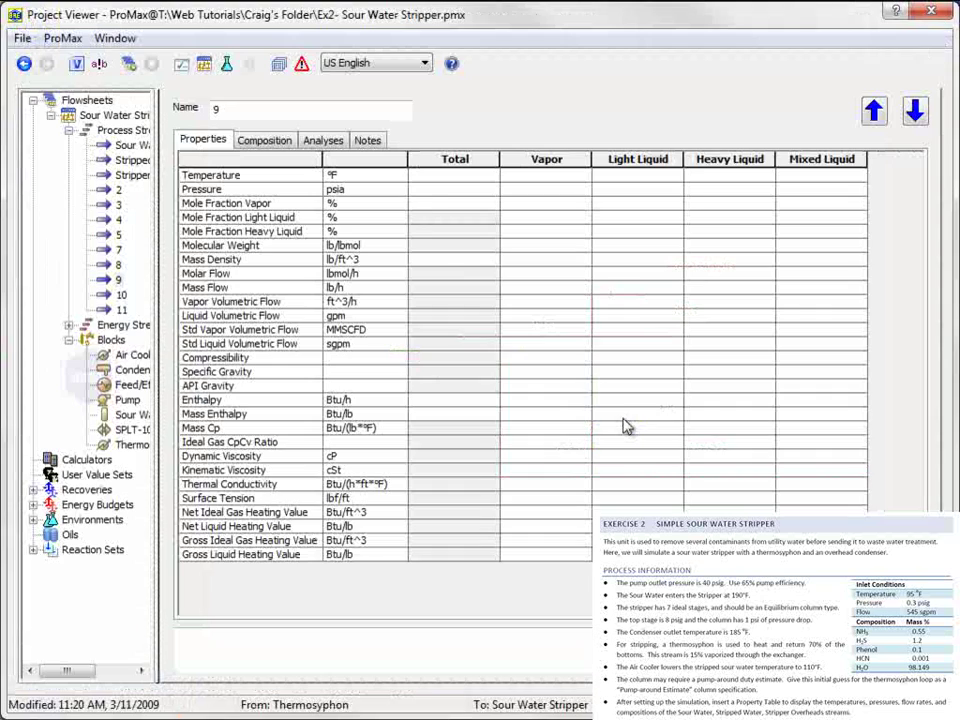
pyautogui.click(433, 206)
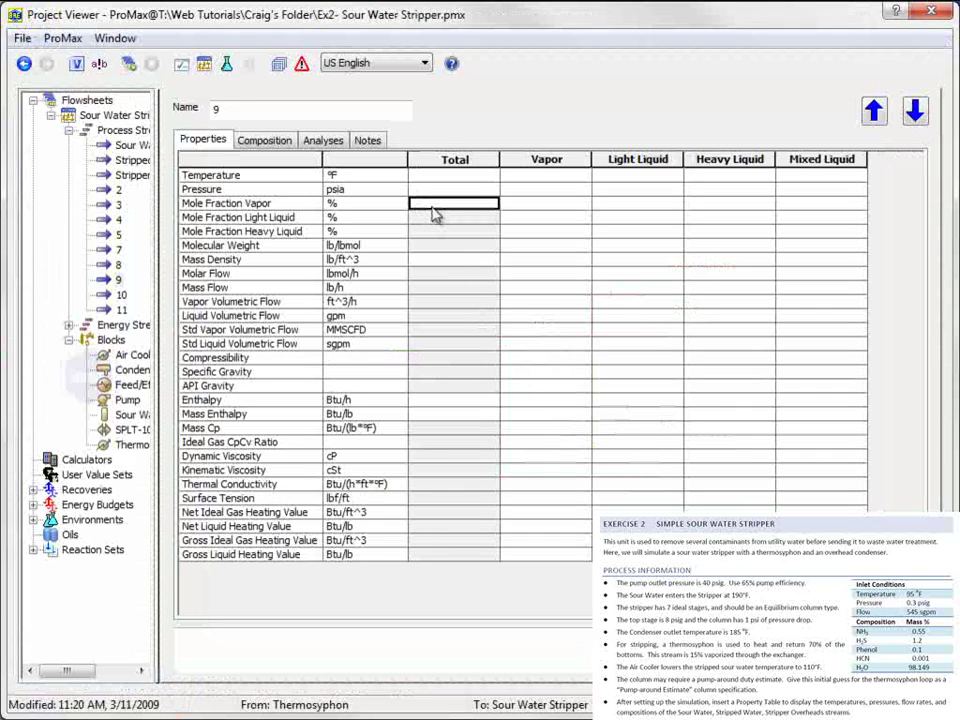
pyautogui.write('15')
pyautogui.click(435, 216)
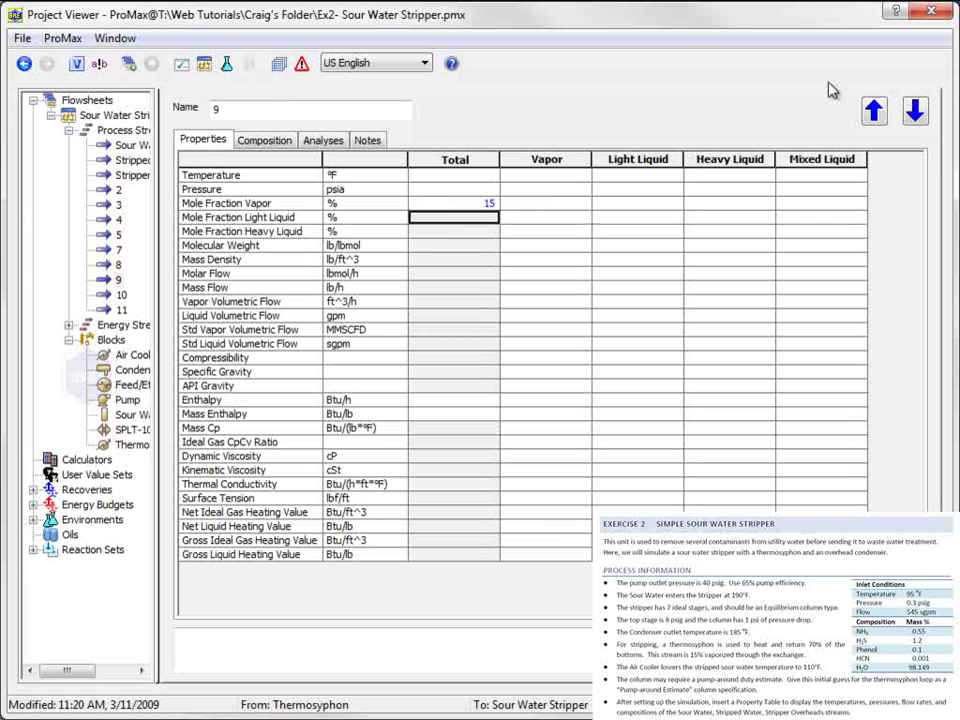
pyautogui.click(933, 12)
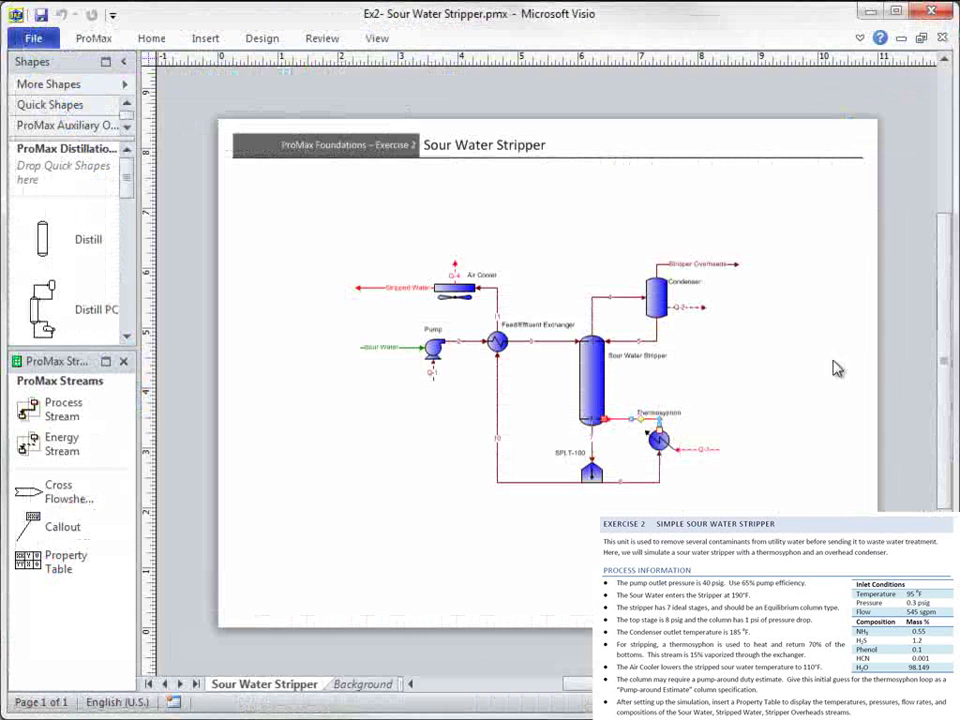
# Set the Thermosyphon's pressure drop to 5 psi and return to the flowsheet
pyautogui.doubleClick(660, 443)
pyautogui.click(270, 142)
pyautogui.click(490, 170)
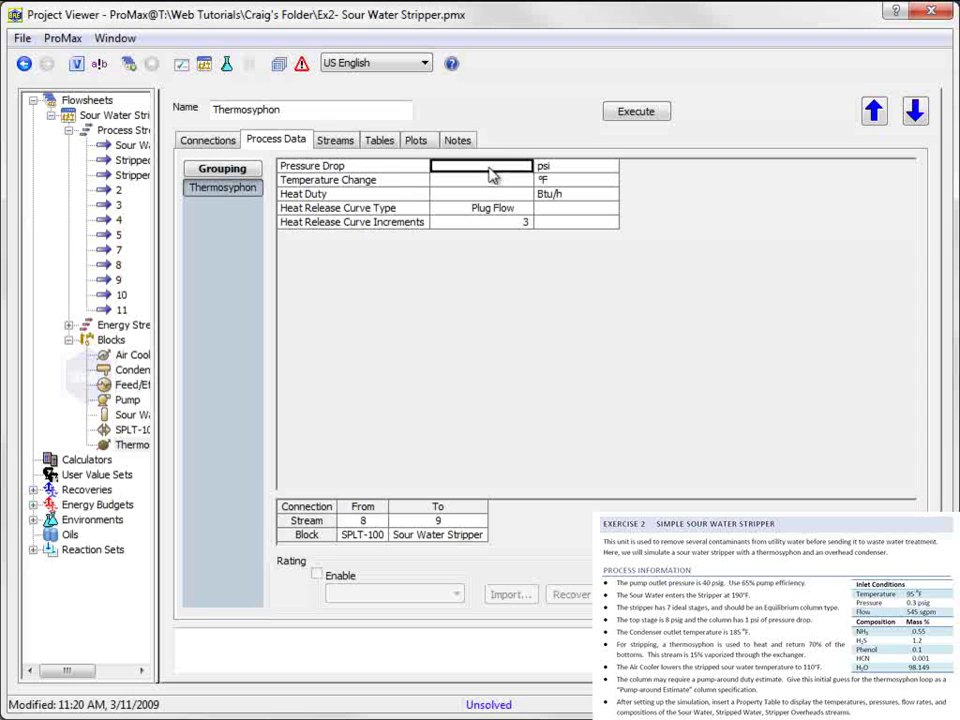
pyautogui.press('Return')
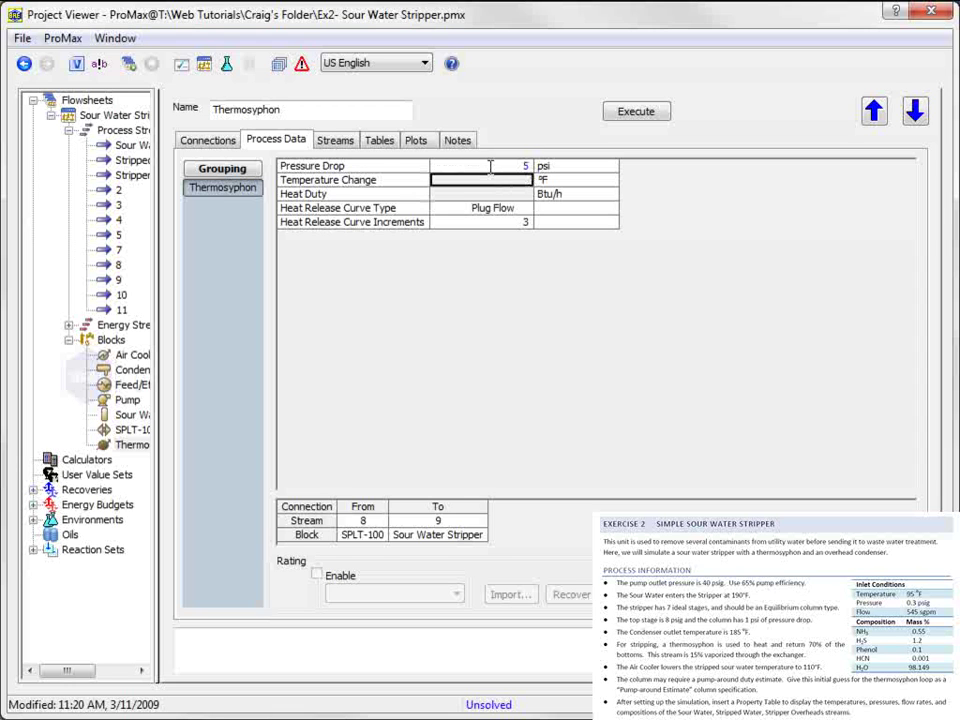
pyautogui.click(933, 12)
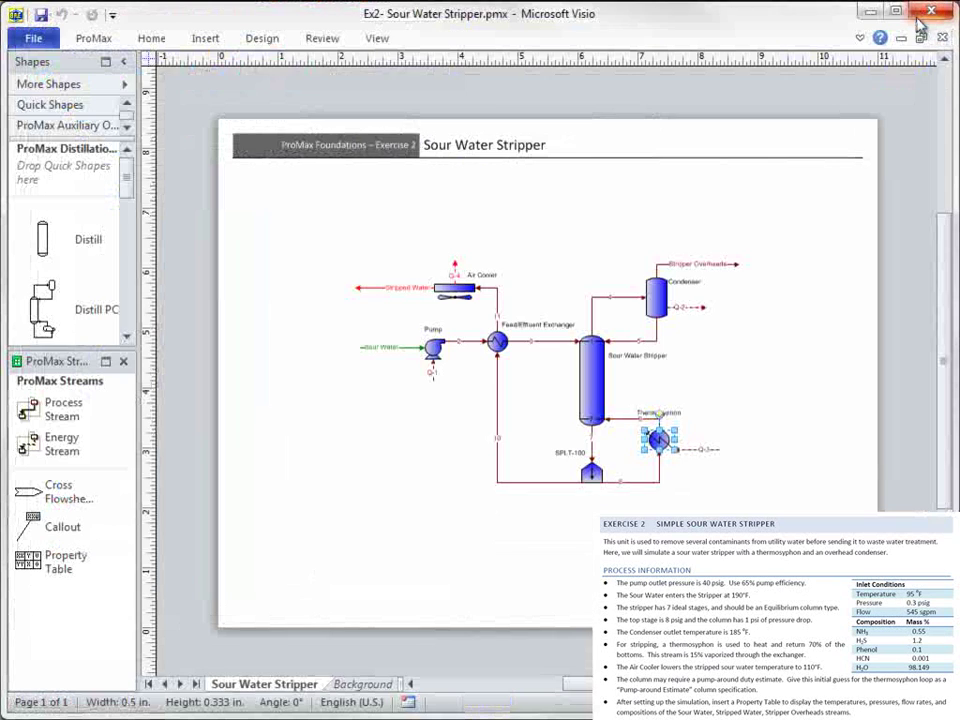
# Set the Air Cooler's pressure drop to 5 psi and return to the flowsheet
pyautogui.doubleClick(455, 287)
pyautogui.click(277, 139)
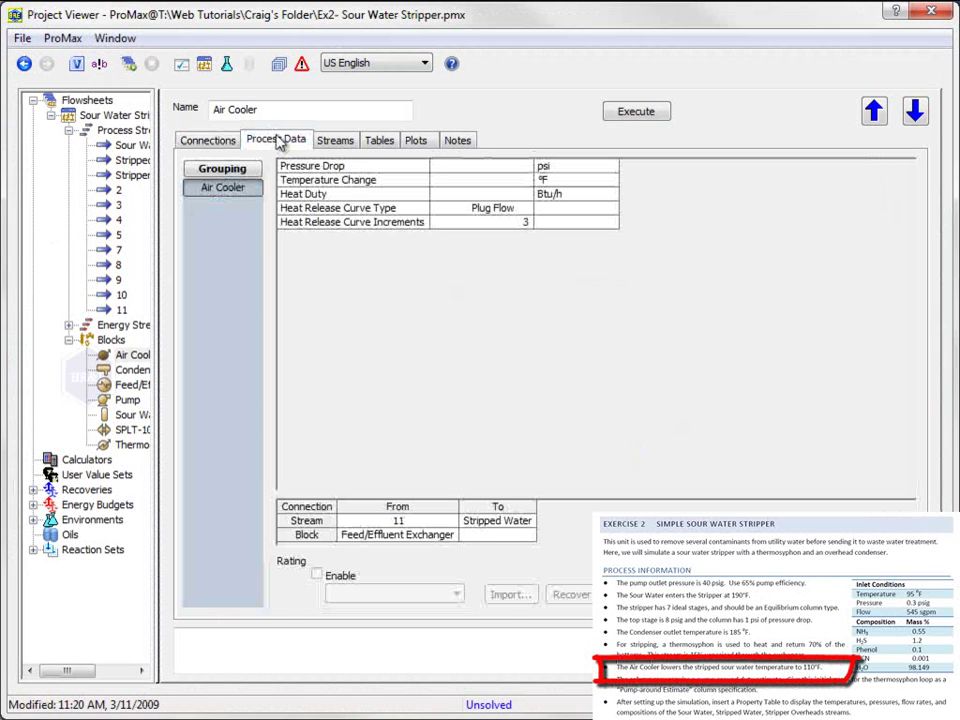
pyautogui.click(460, 176)
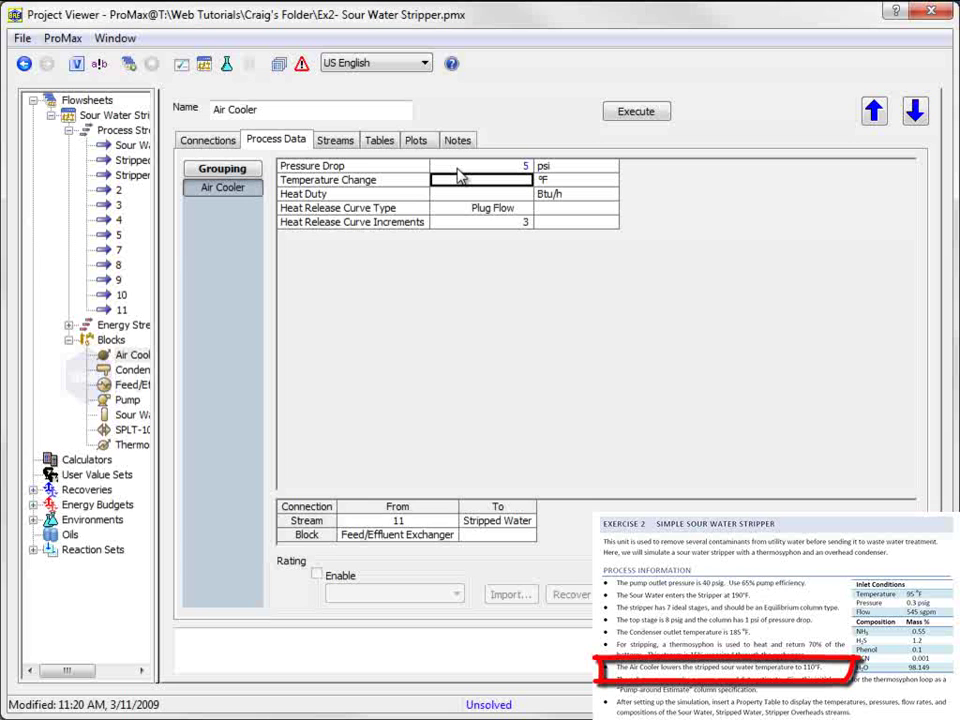
pyautogui.click(931, 10)
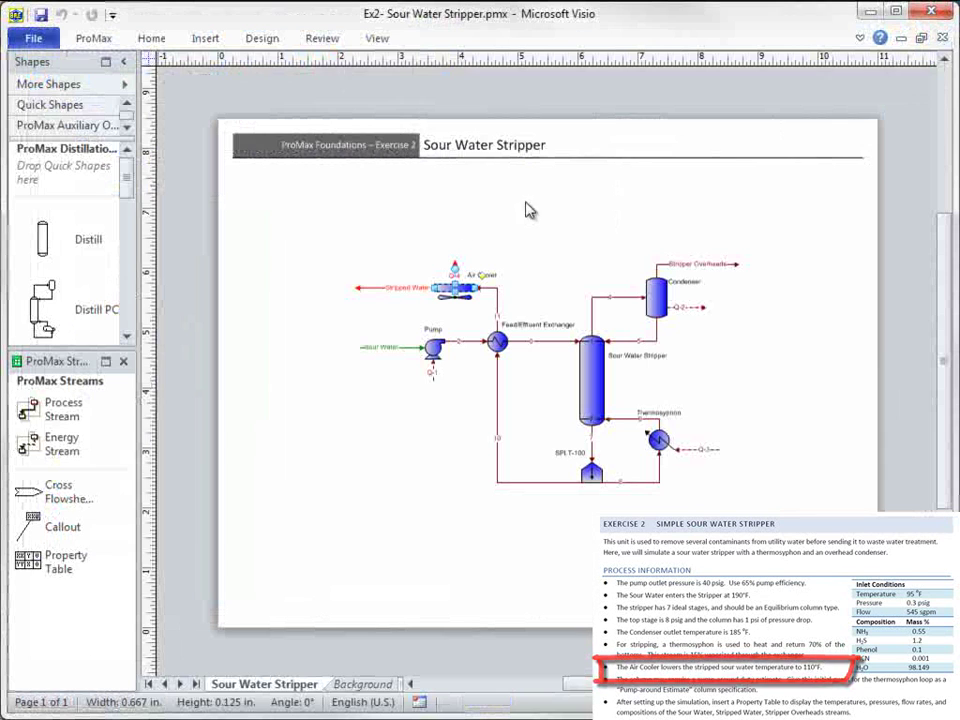
# Set the Stripped Water stream's temperature to 110 °F and return to the flowsheet
pyautogui.doubleClick(397, 284)
pyautogui.click(457, 176)
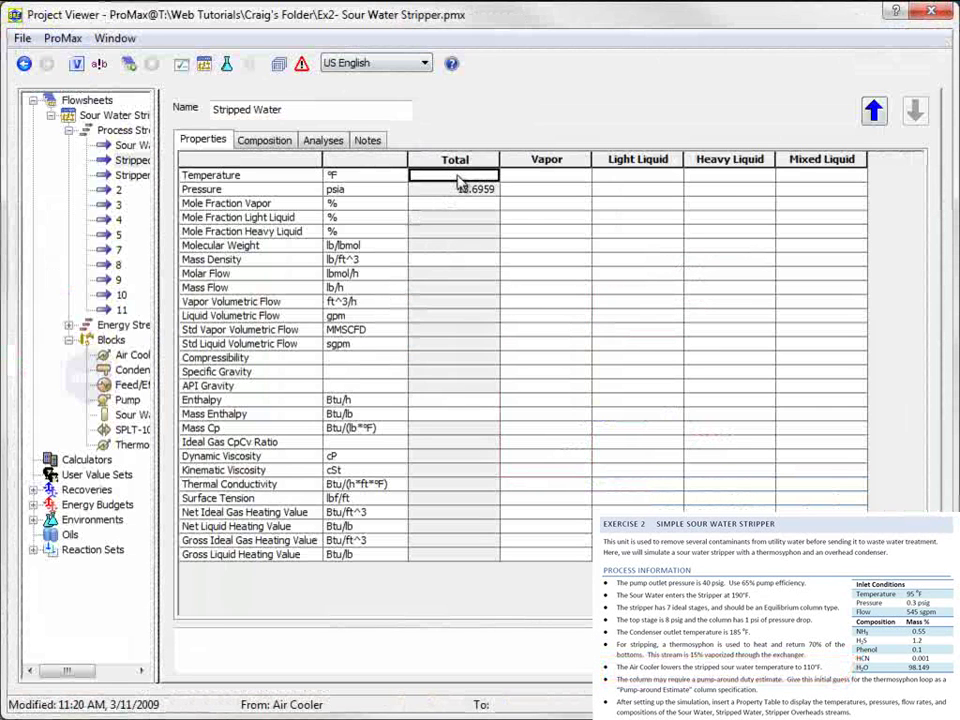
pyautogui.write('110')
pyautogui.press('Return')
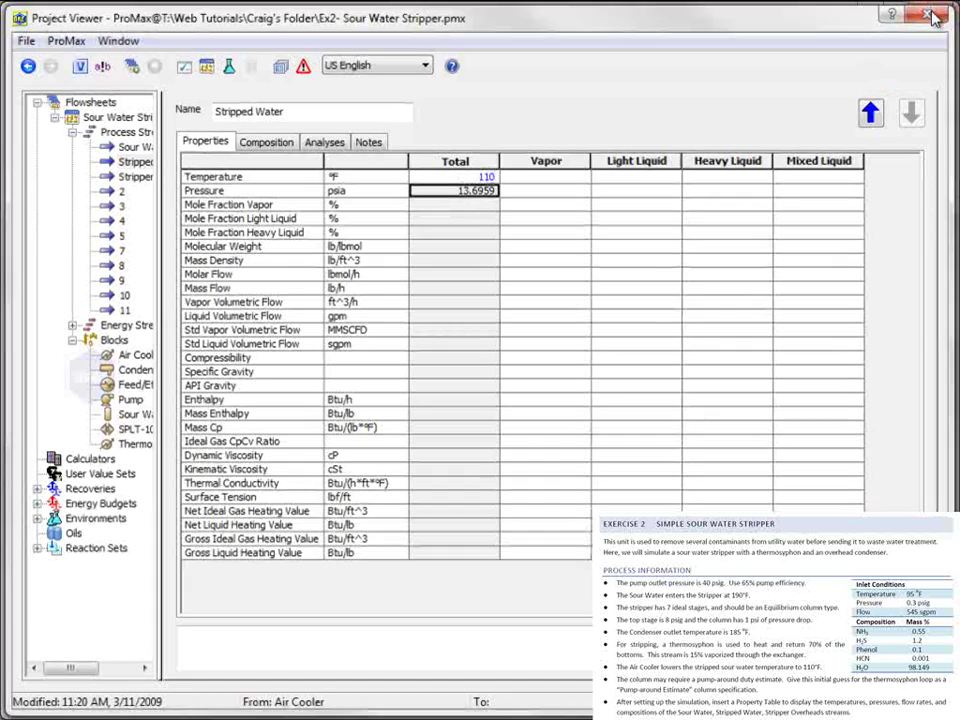
pyautogui.click(931, 12)
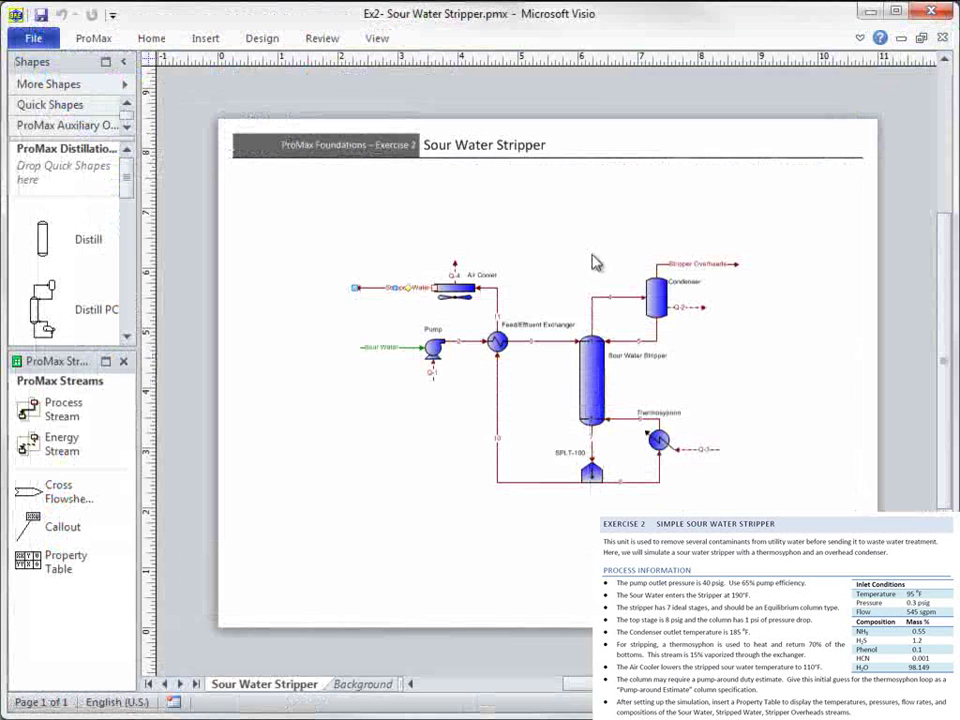
# Execute the project and display the message log
pyautogui.click(96, 40)
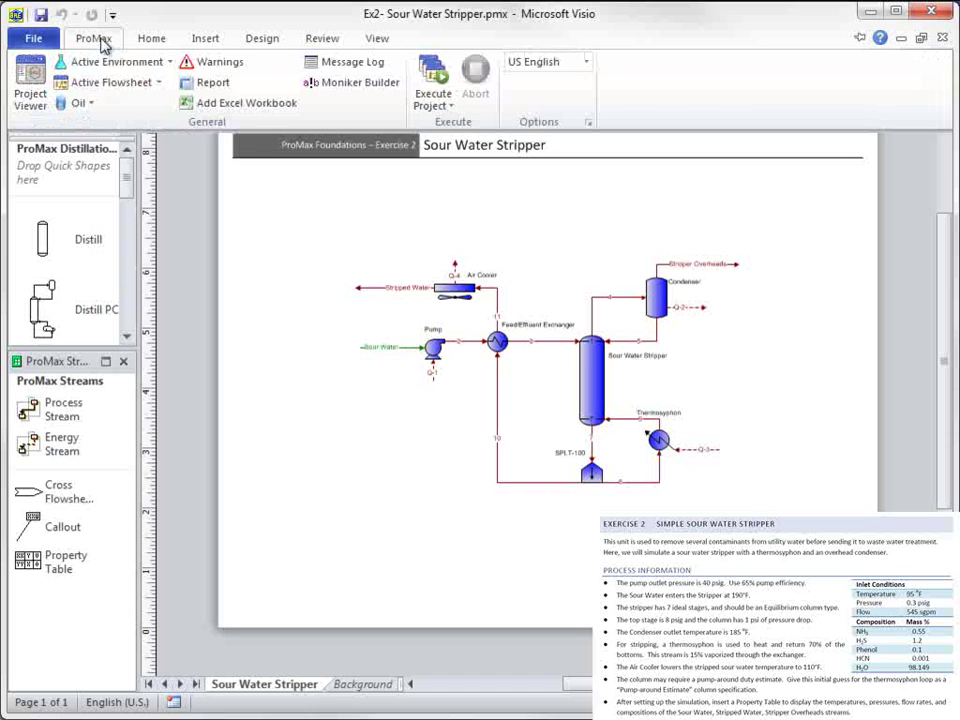
pyautogui.click(438, 74)
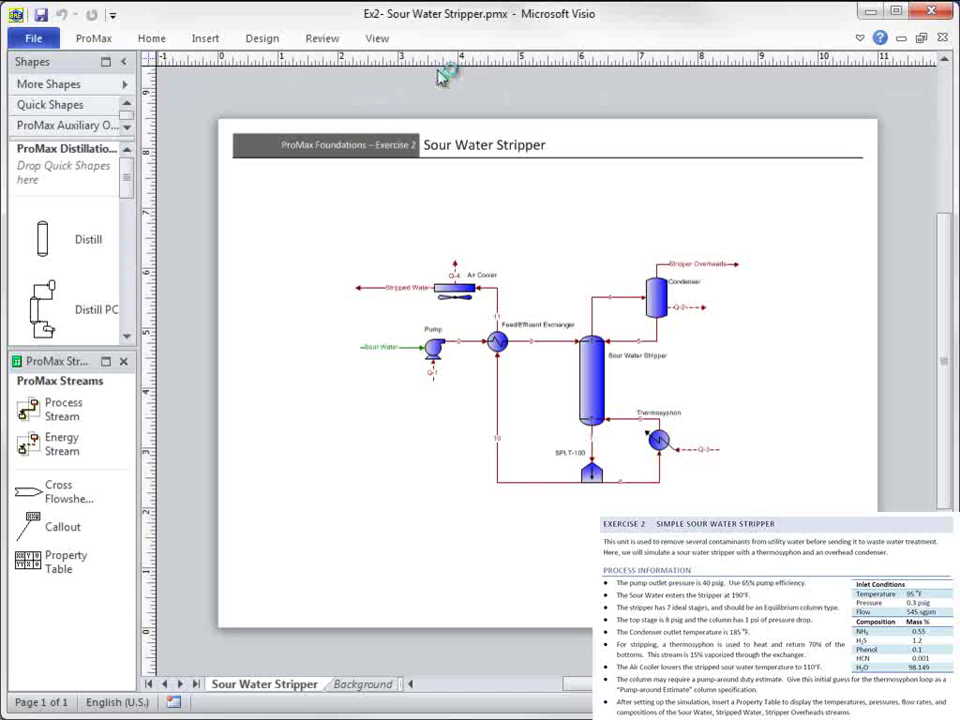
pyautogui.click(94, 38)
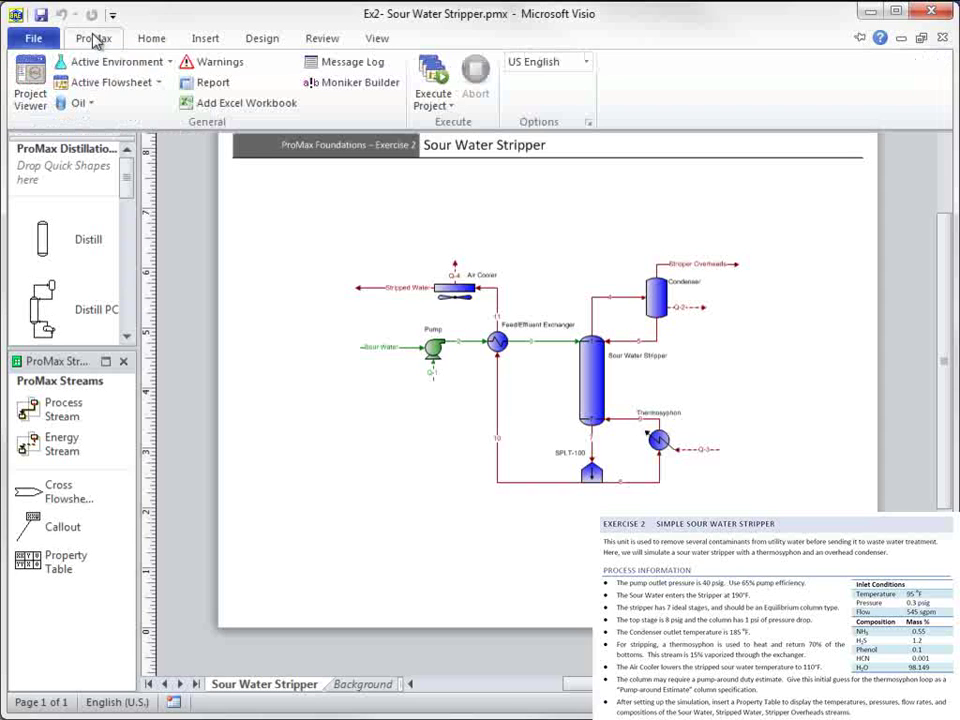
pyautogui.click(352, 63)
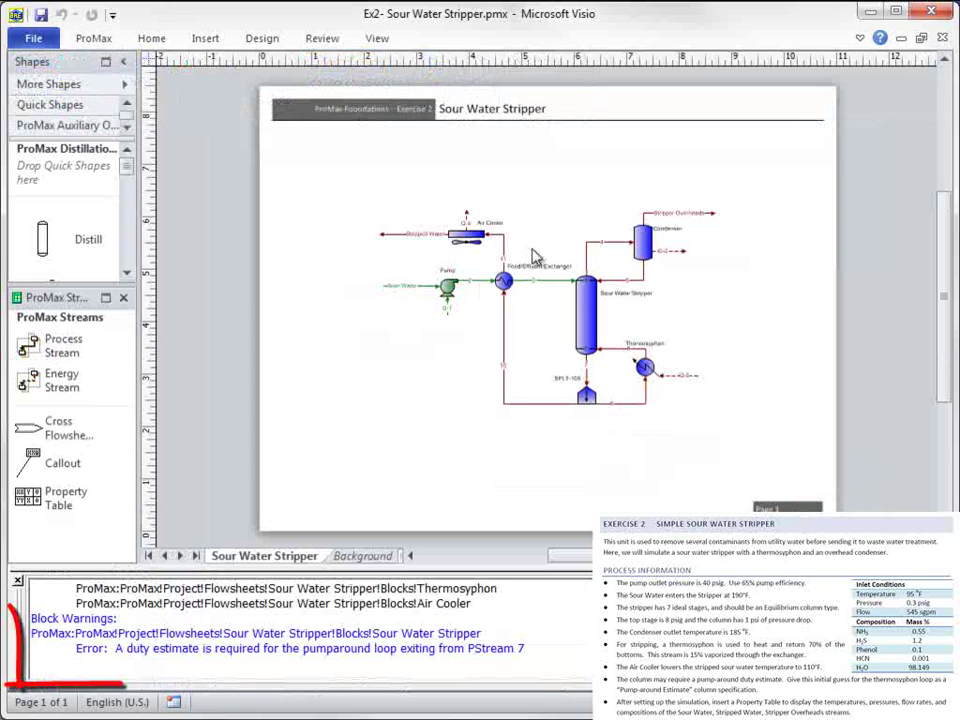
# Add a Pumparound Estimate specification to the Sour Water Stripper column
pyautogui.click(583, 290)
pyautogui.doubleClick(583, 315)
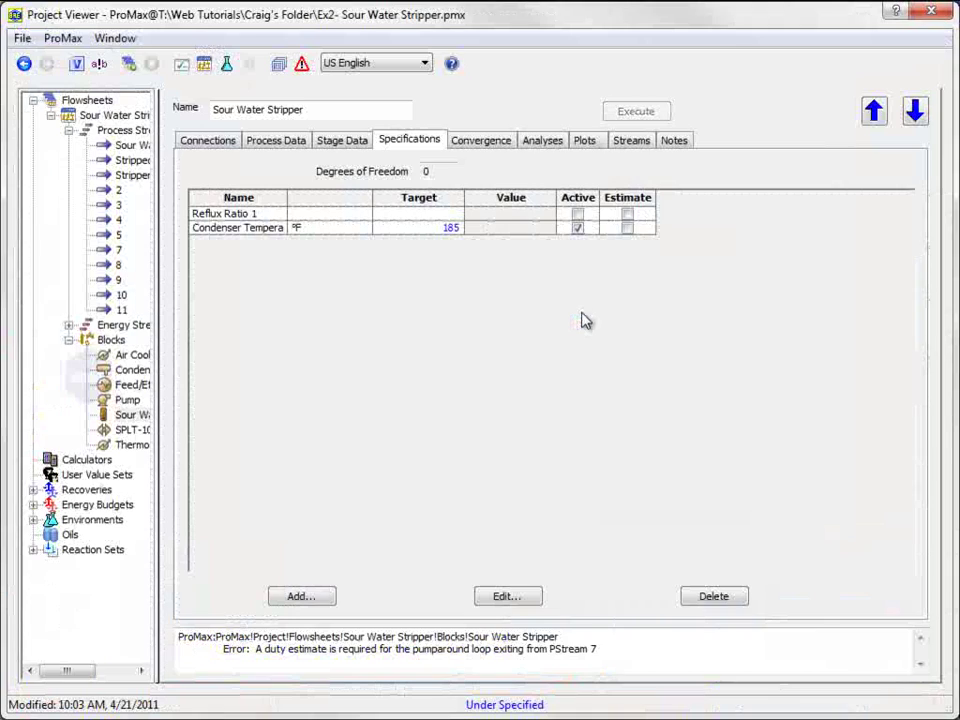
pyautogui.click(303, 597)
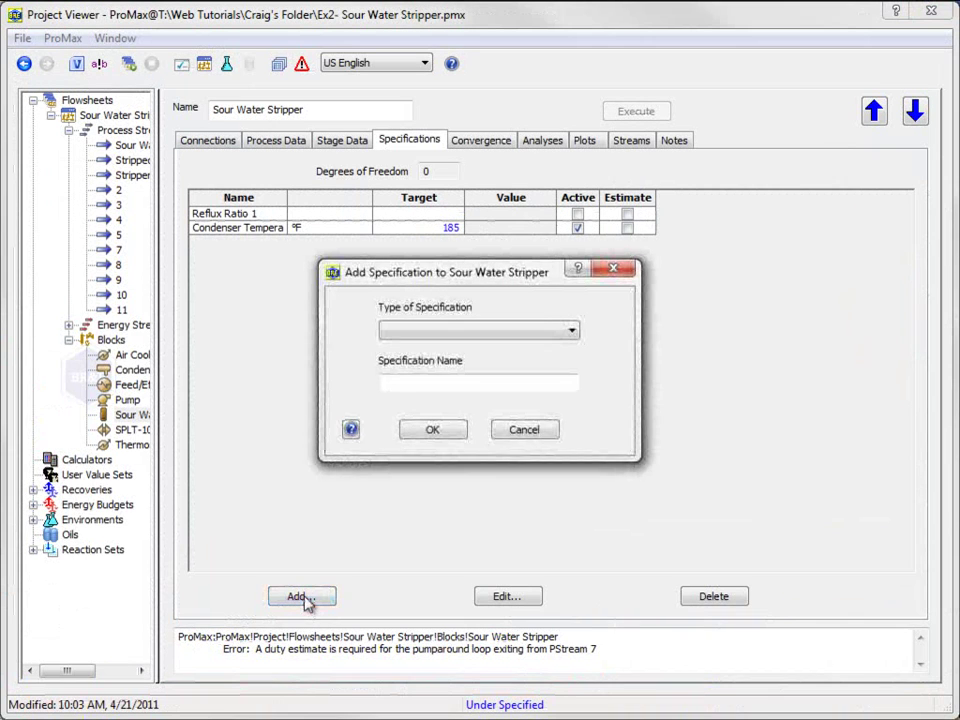
pyautogui.click(572, 332)
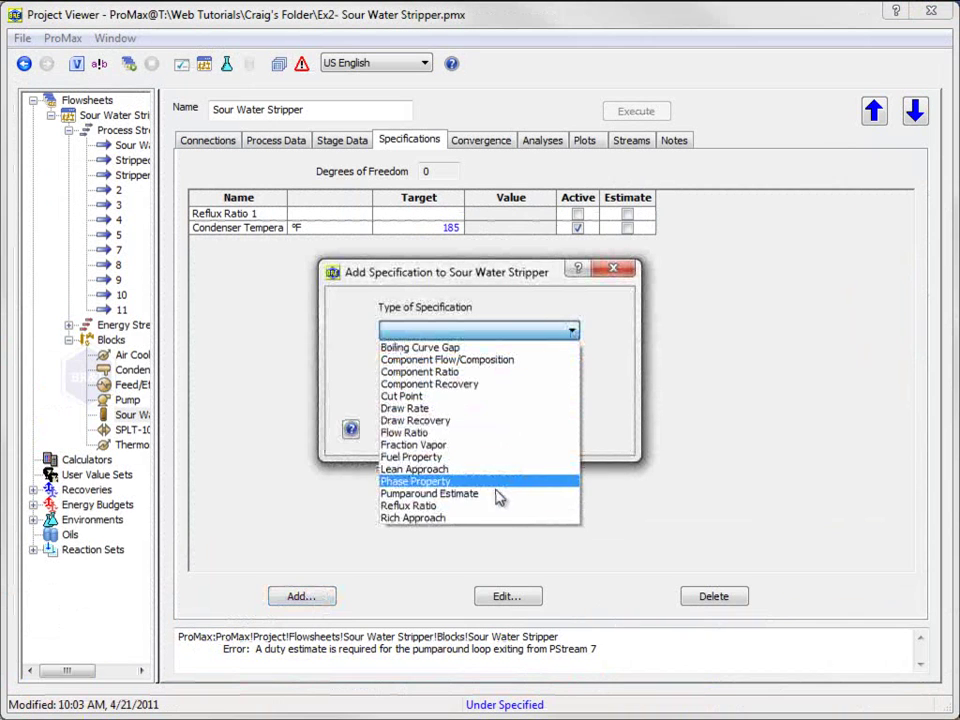
pyautogui.click(497, 494)
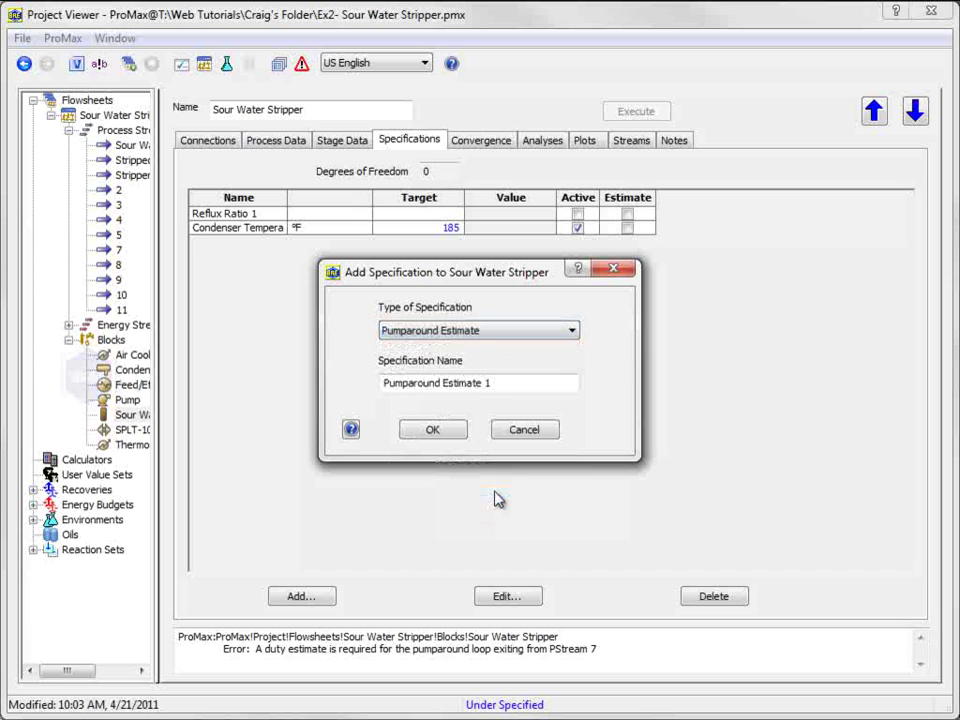
pyautogui.click(434, 431)
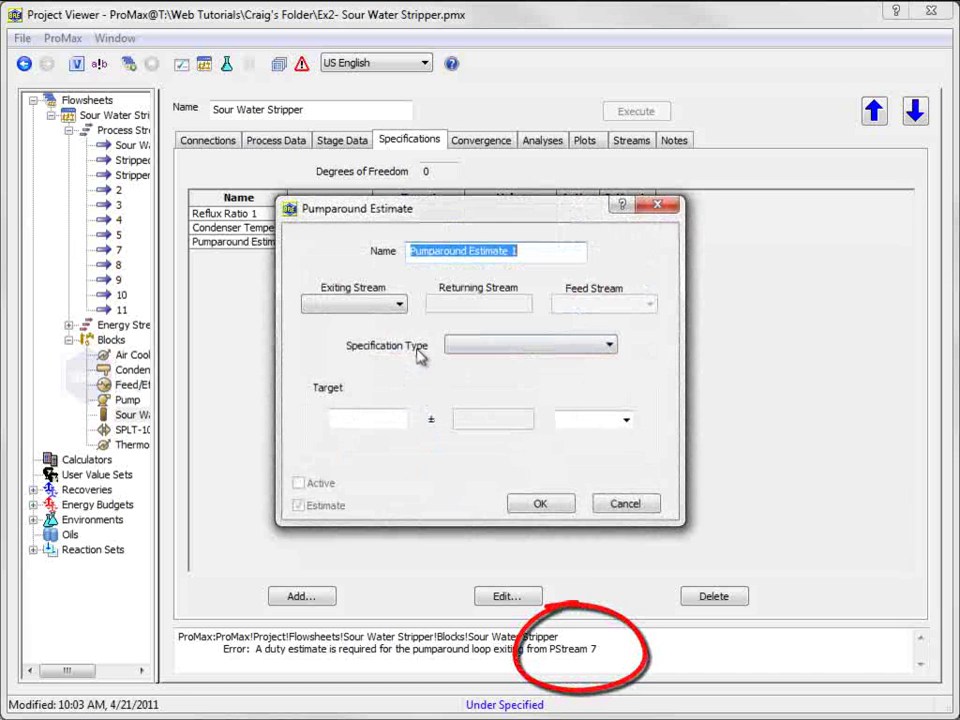
# Define the pumparound estimate as an active Pumparound Duty specification with exiting stream 7 and a target of 5 MMBTU/h
pyautogui.click(399, 304)
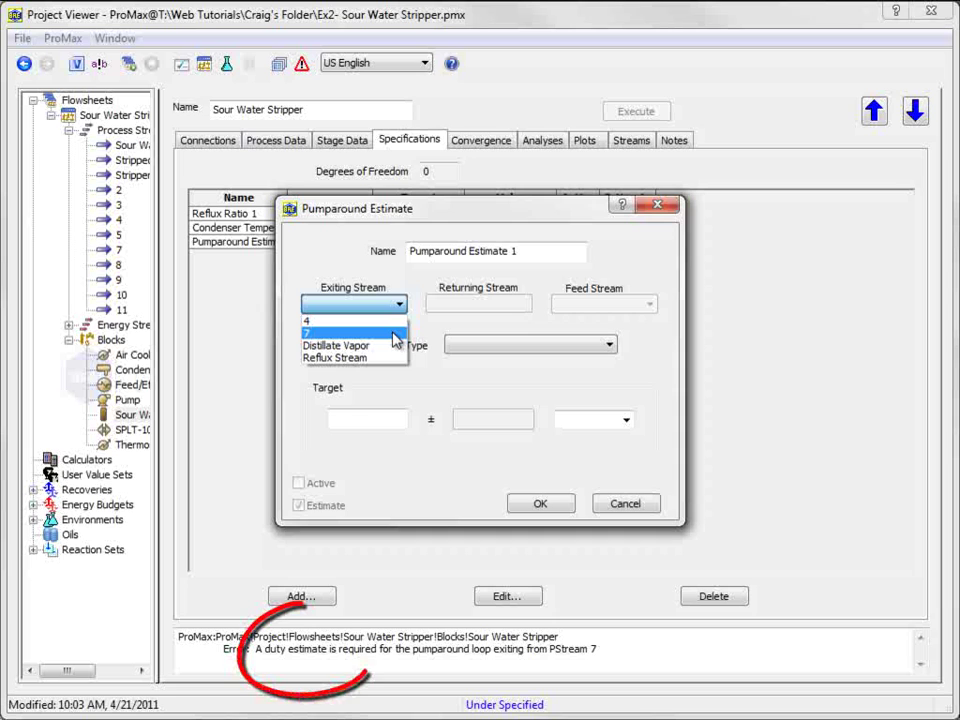
pyautogui.click(395, 333)
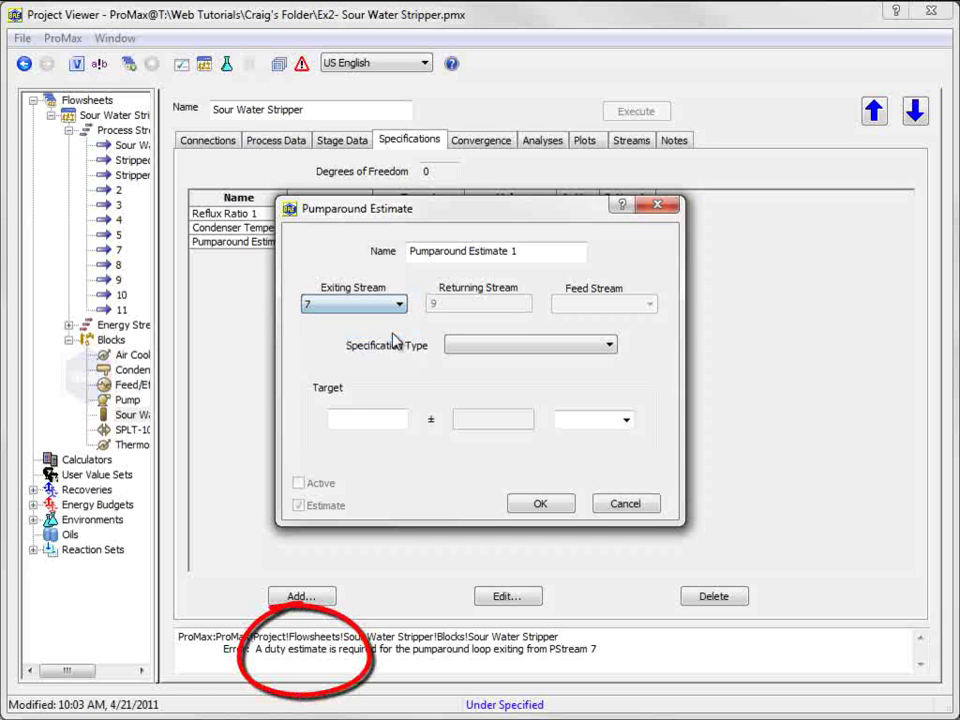
pyautogui.click(607, 346)
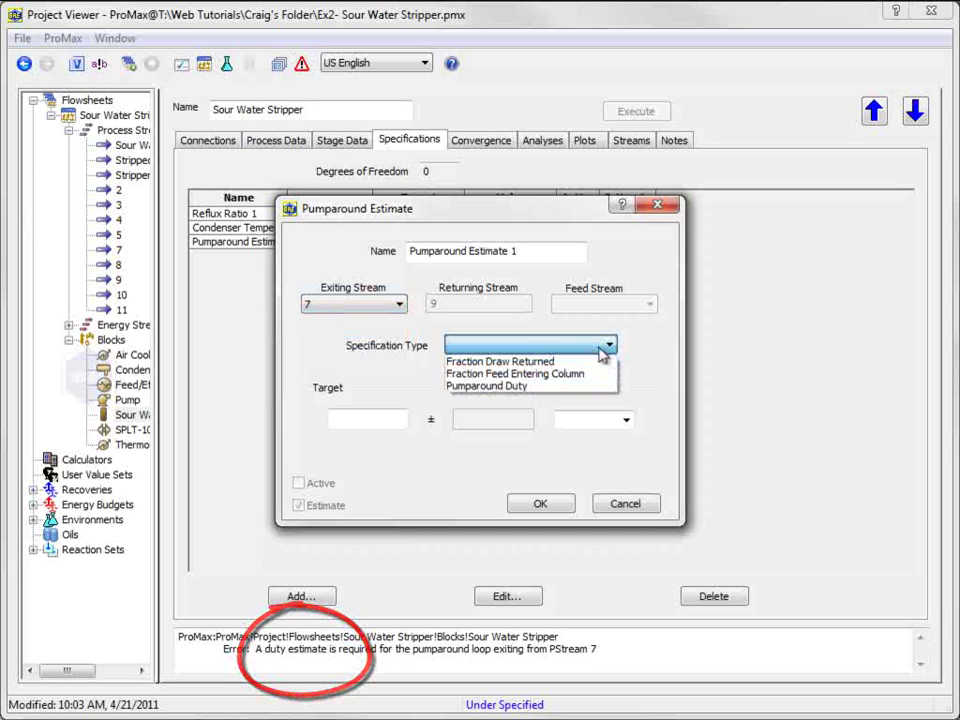
pyautogui.click(553, 391)
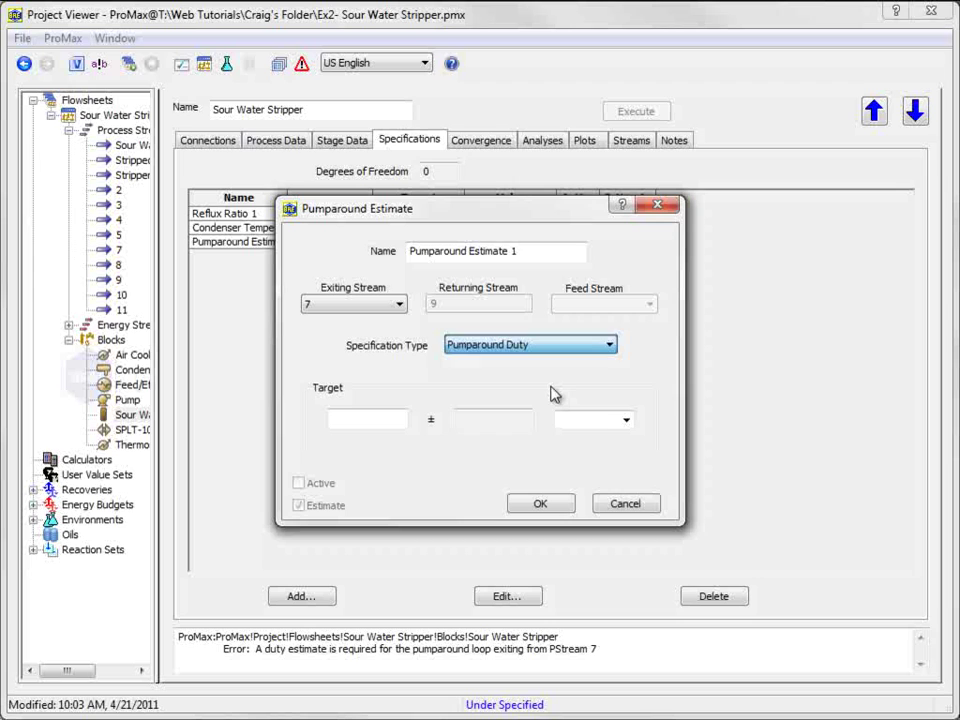
pyautogui.click(628, 422)
pyautogui.click(604, 456)
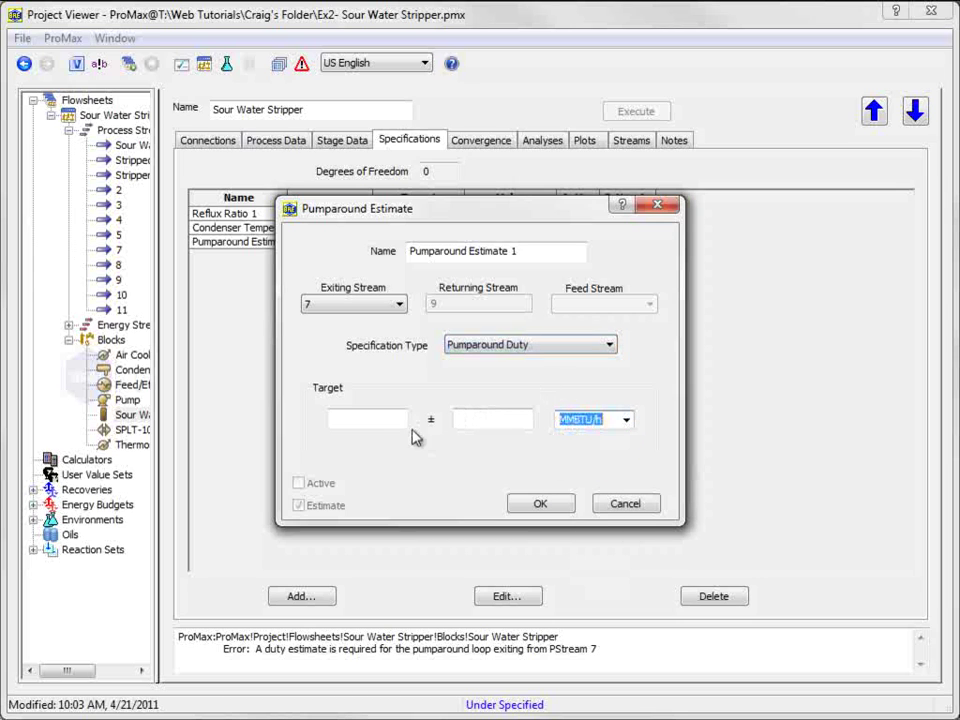
pyautogui.click(372, 417)
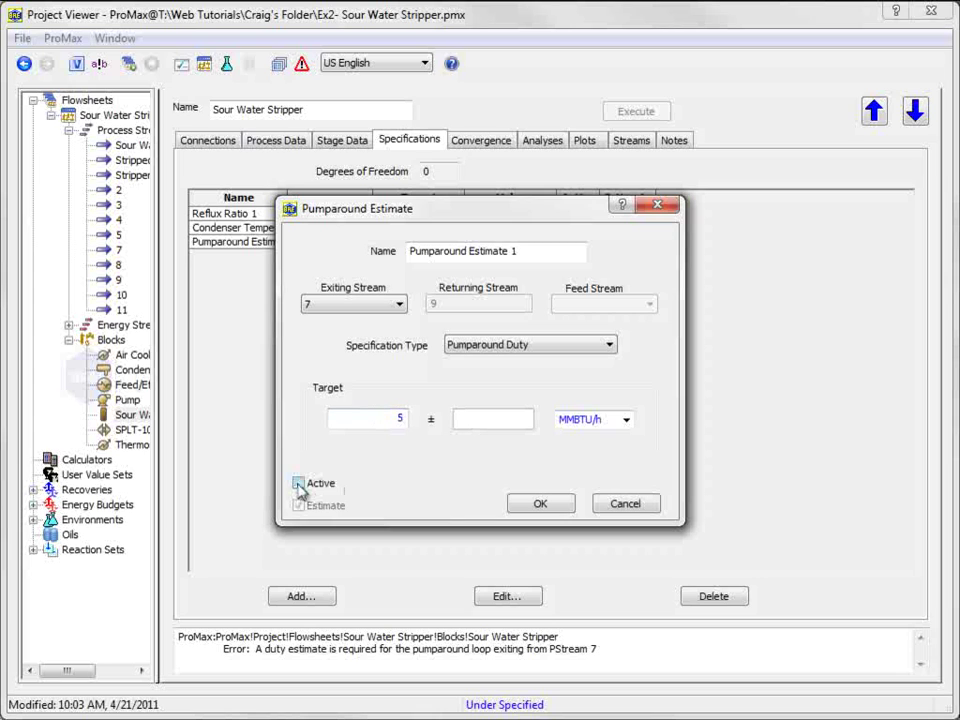
pyautogui.click(548, 510)
# Execute the Sour Water Stripper block, return to the flowsheet and execute the whole project
pyautogui.click(636, 113)
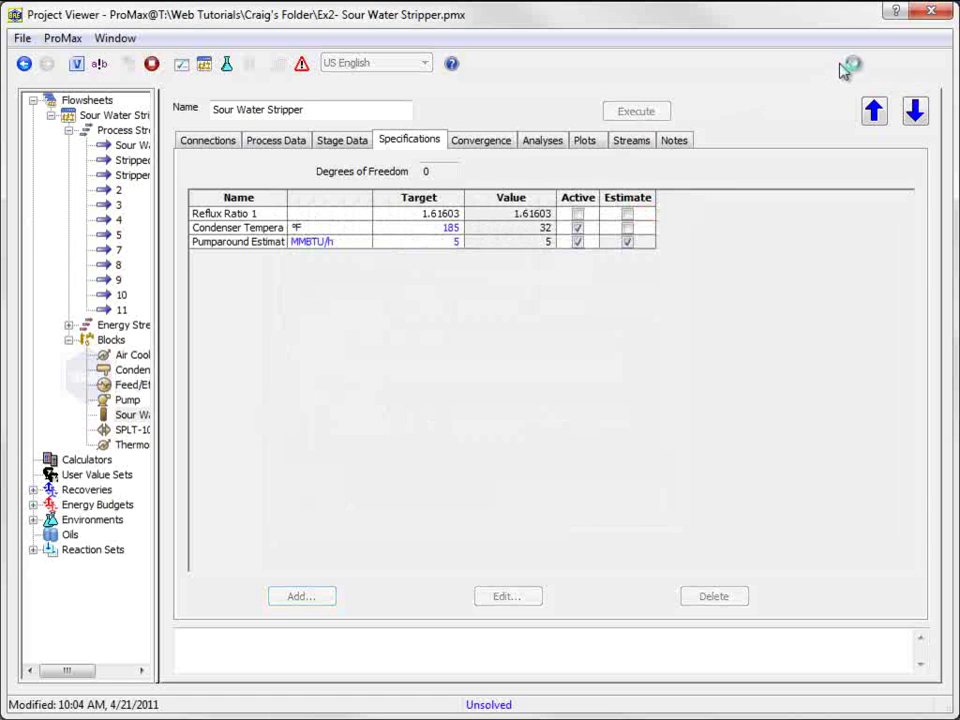
pyautogui.click(936, 14)
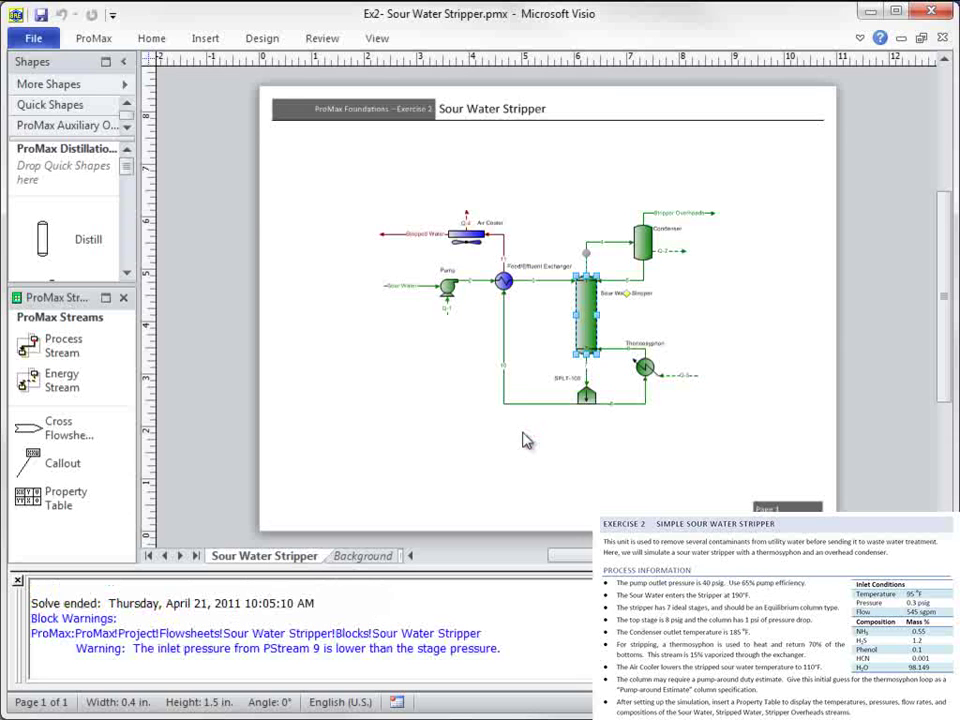
pyautogui.click(92, 38)
pyautogui.click(428, 72)
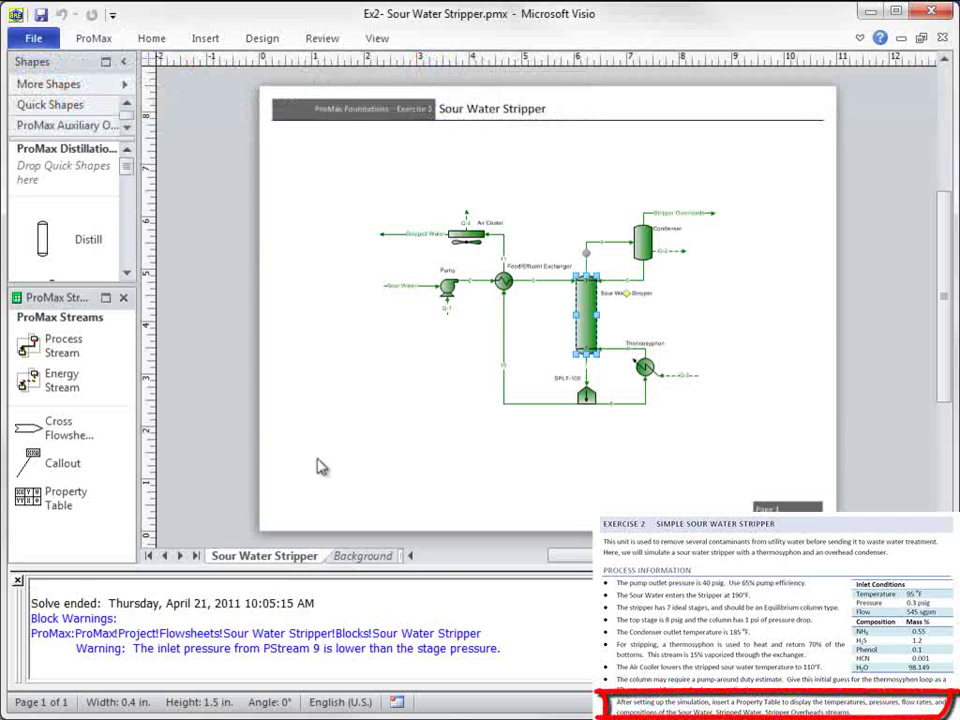
# Insert a property table below the flowsheet with Sour Water, Stripped Water and Stripper Overheads as its columns
pyautogui.moveTo(42, 503)
pyautogui.mouseDown()
pyautogui.moveTo(268, 476)
pyautogui.moveTo(369, 437)
pyautogui.moveTo(377, 448)
pyautogui.mouseUp()
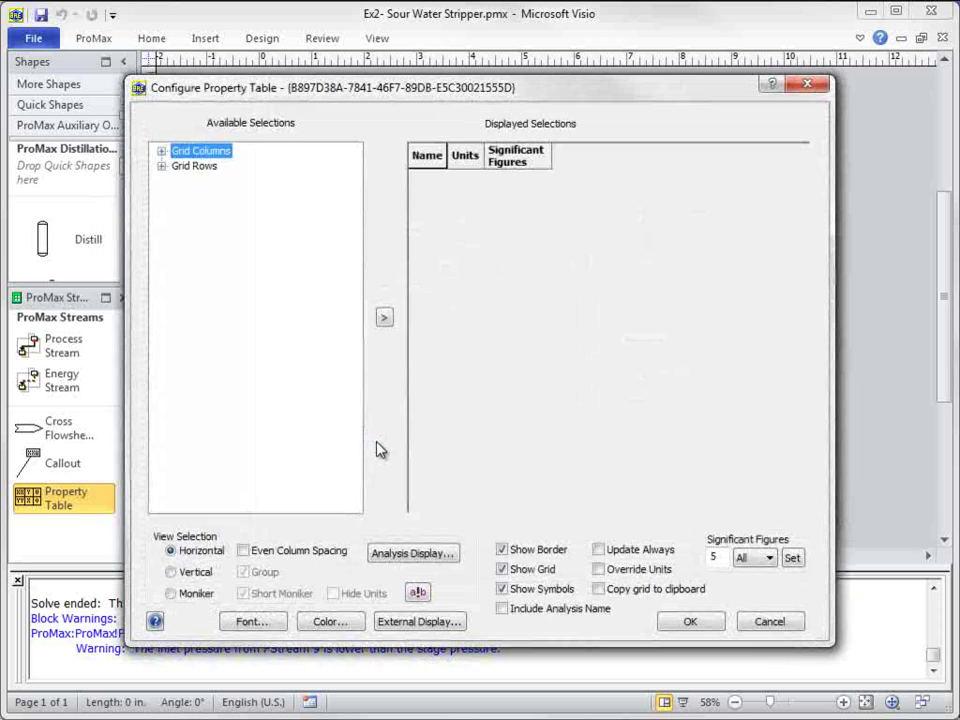
pyautogui.click(160, 152)
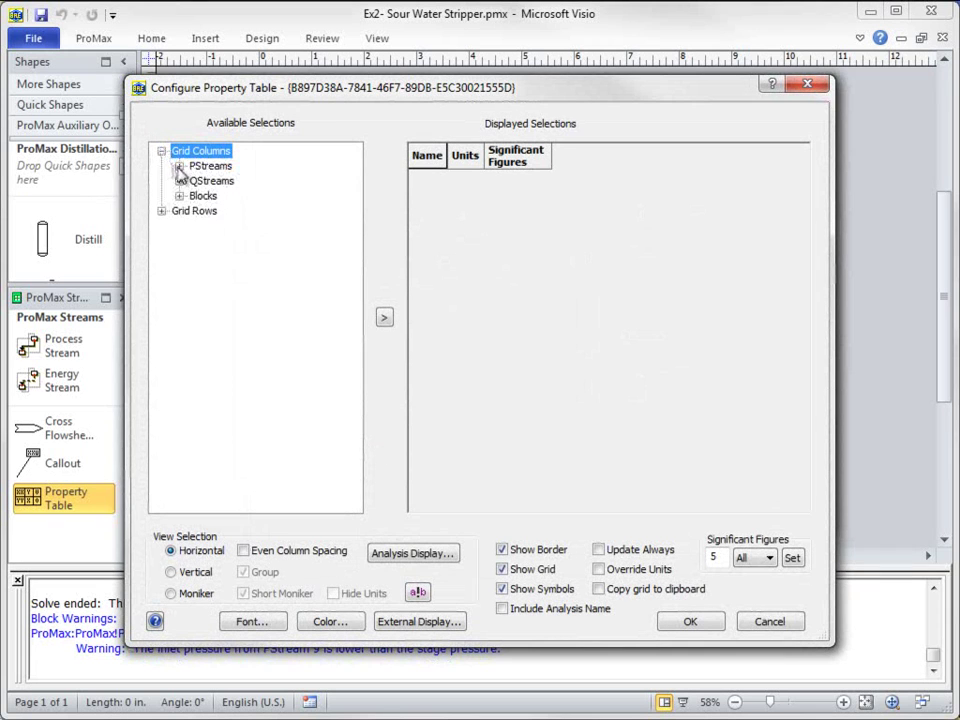
pyautogui.click(179, 167)
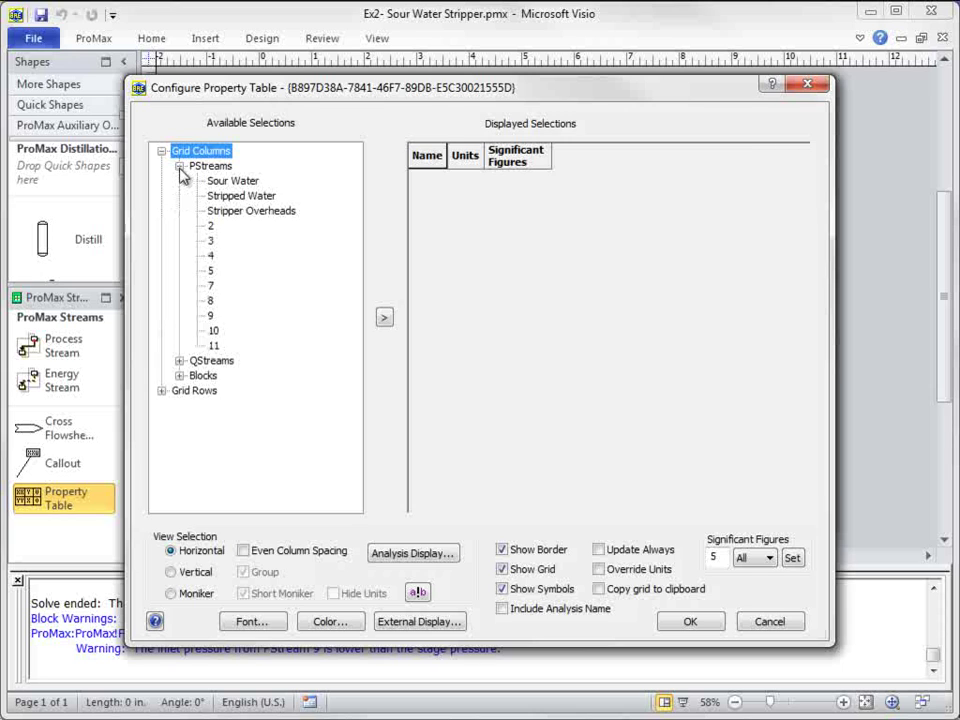
pyautogui.click(236, 181)
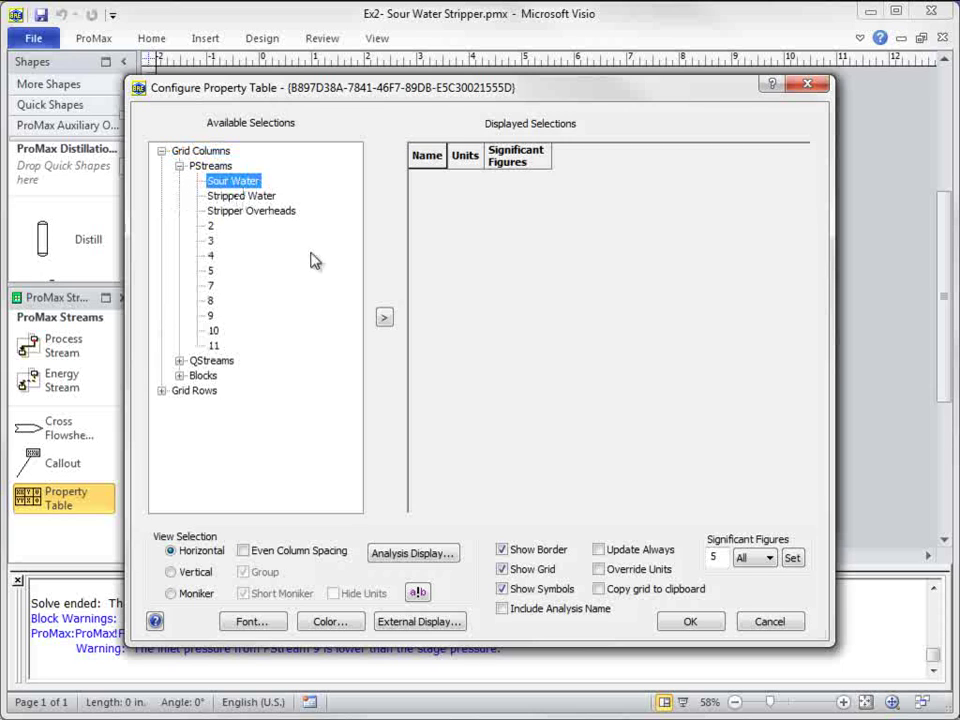
pyautogui.click(385, 320)
pyautogui.click(236, 196)
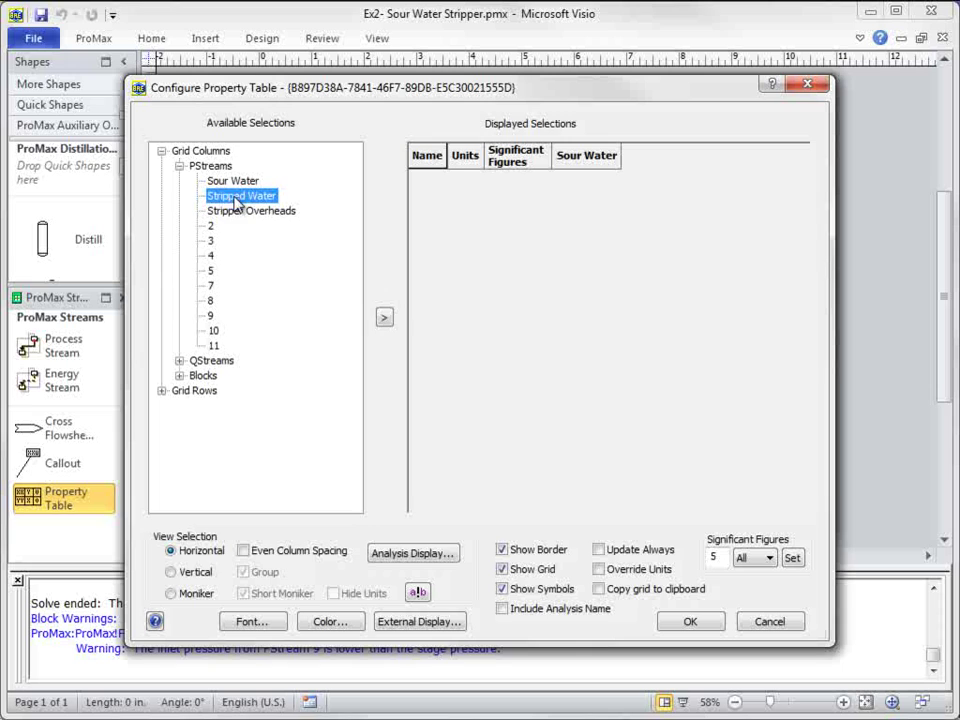
pyautogui.click(384, 319)
pyautogui.click(266, 212)
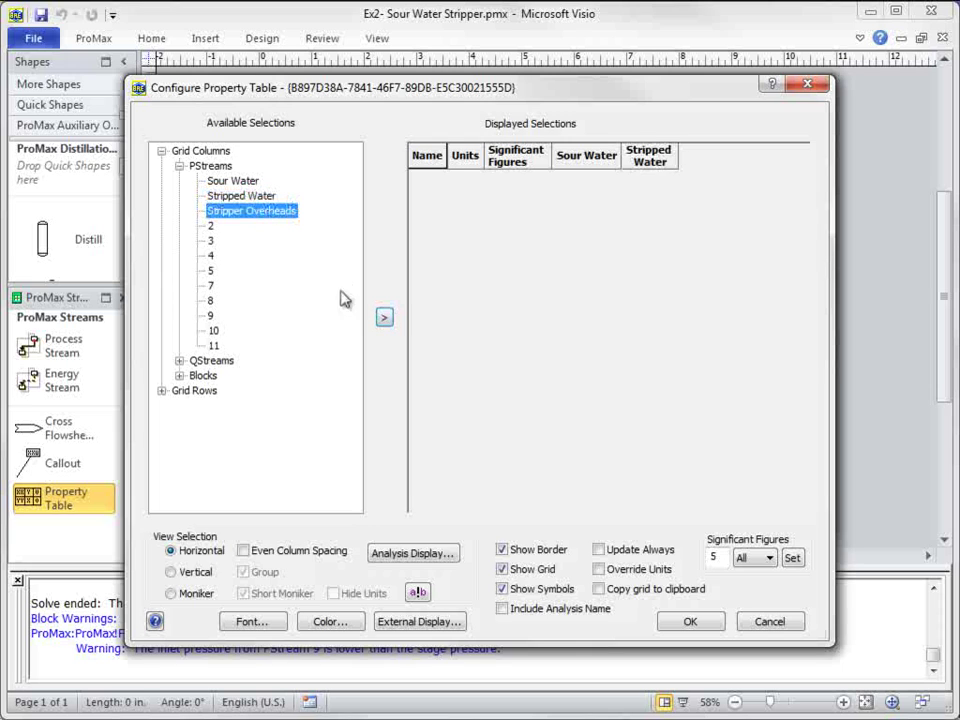
pyautogui.click(385, 320)
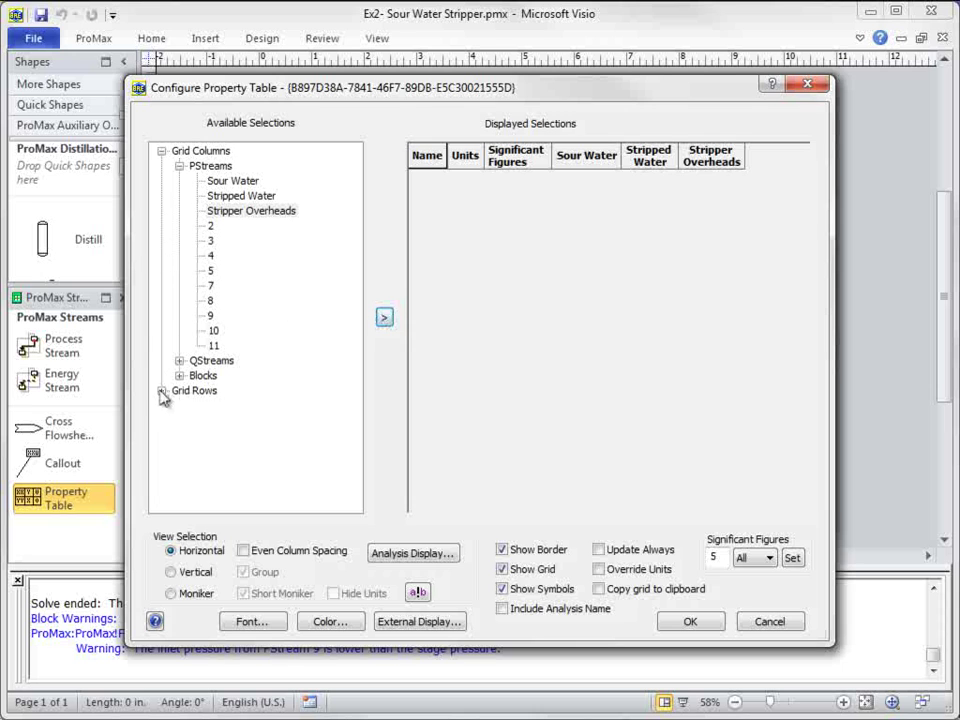
# Add the process stream properties Temperature, Pressure and Mass Flow as rows of the property table
pyautogui.click(161, 392)
pyautogui.click(180, 406)
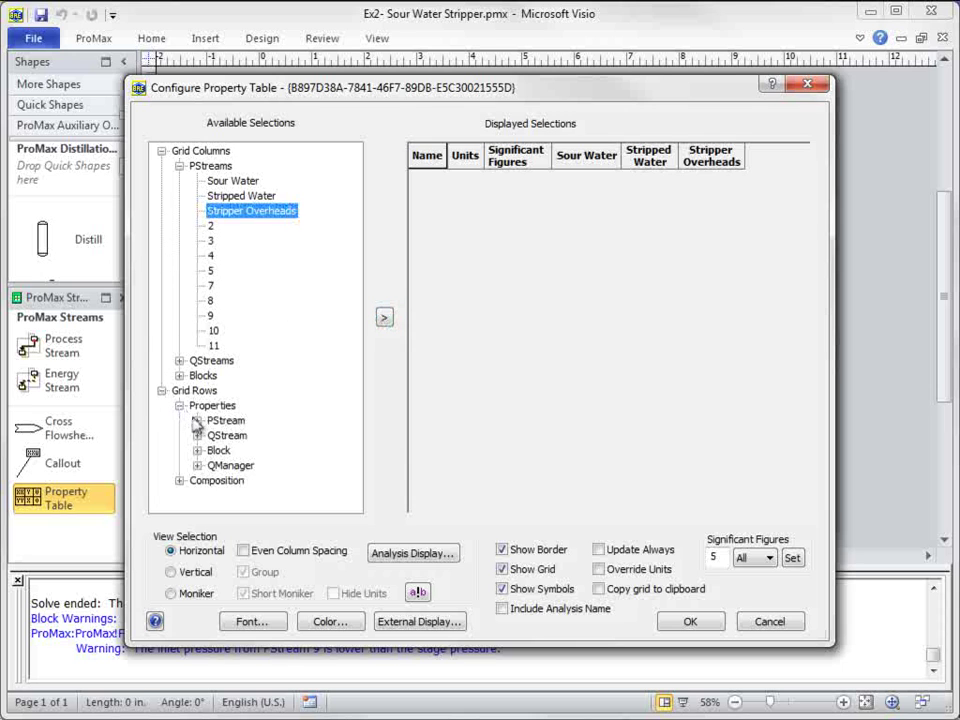
pyautogui.click(197, 421)
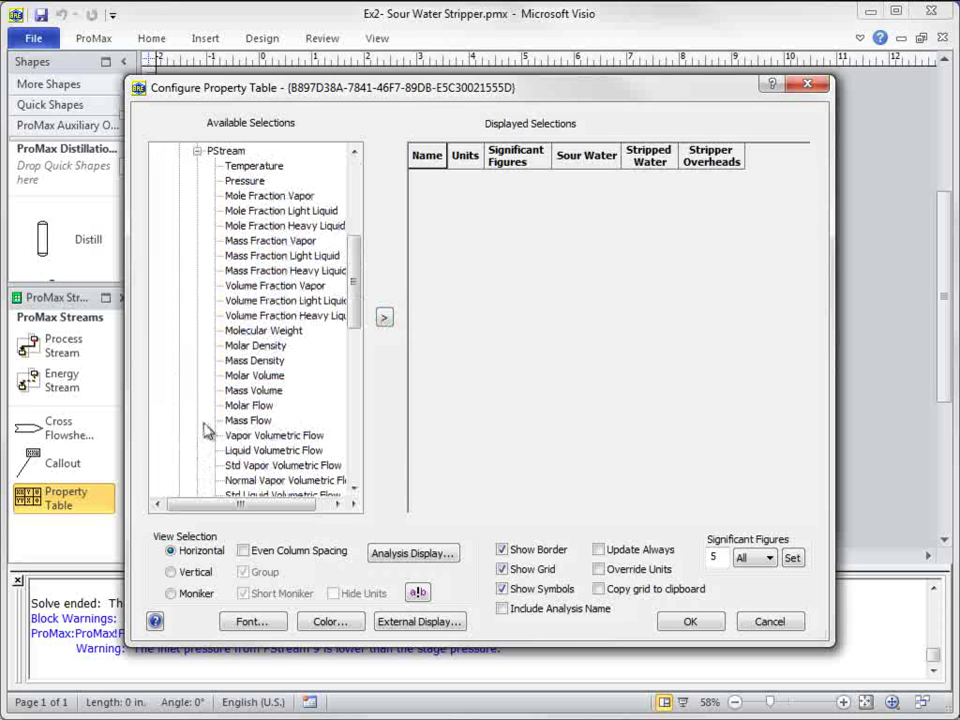
pyautogui.click(262, 167)
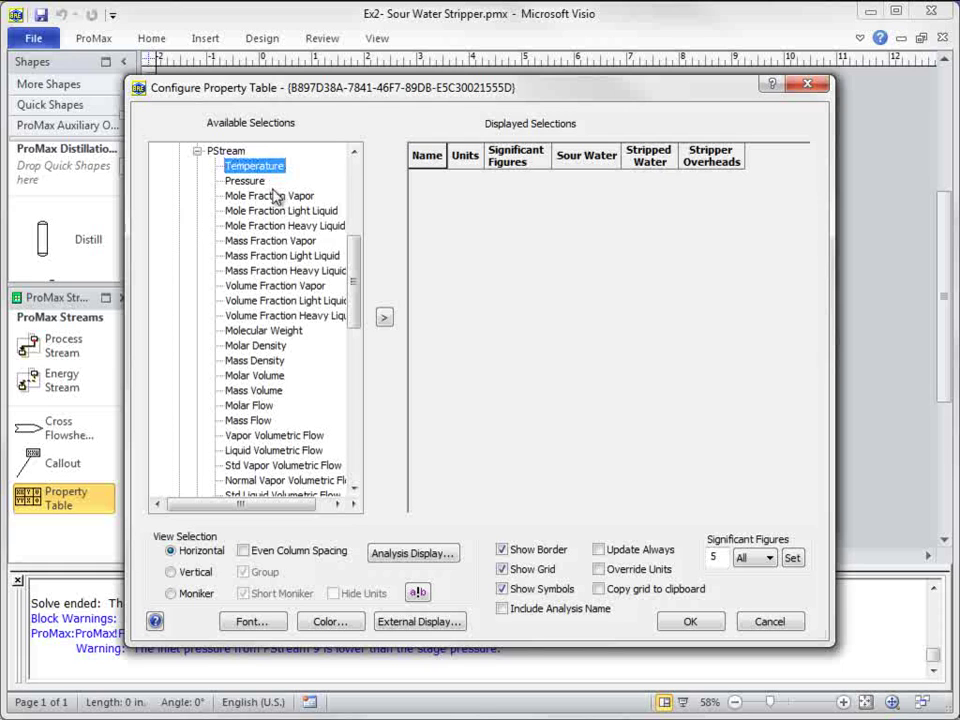
pyautogui.click(383, 317)
pyautogui.click(246, 181)
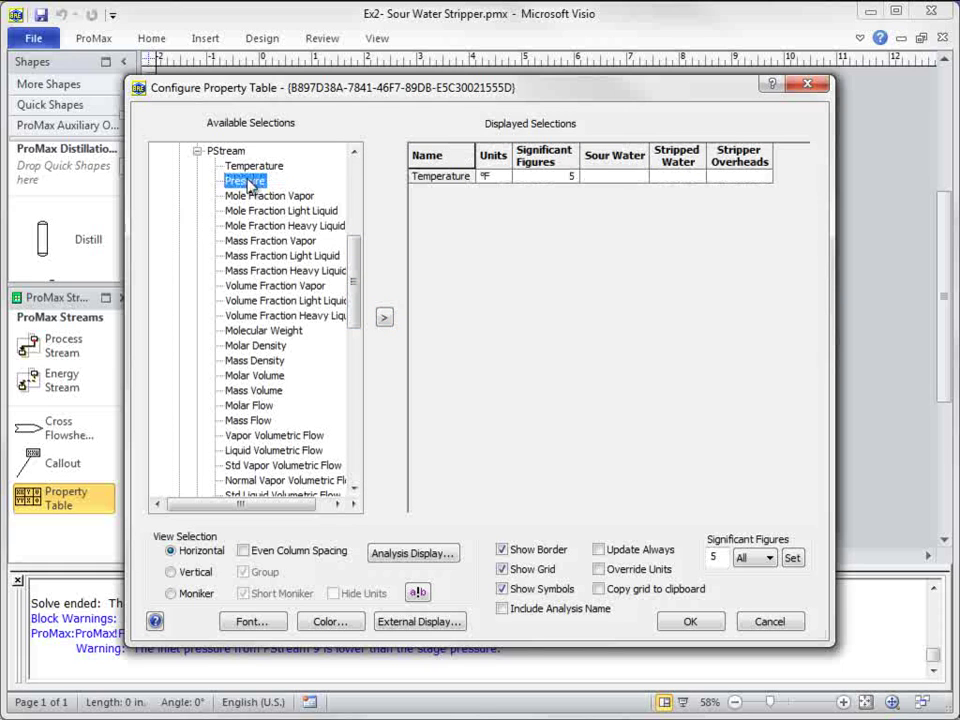
pyautogui.click(385, 318)
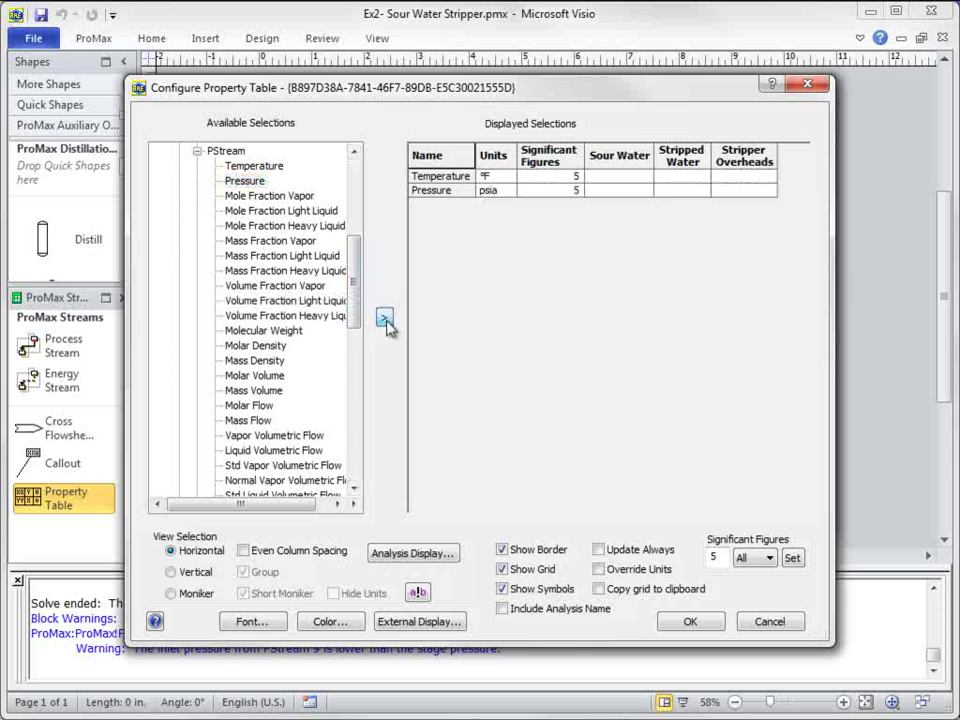
pyautogui.click(250, 424)
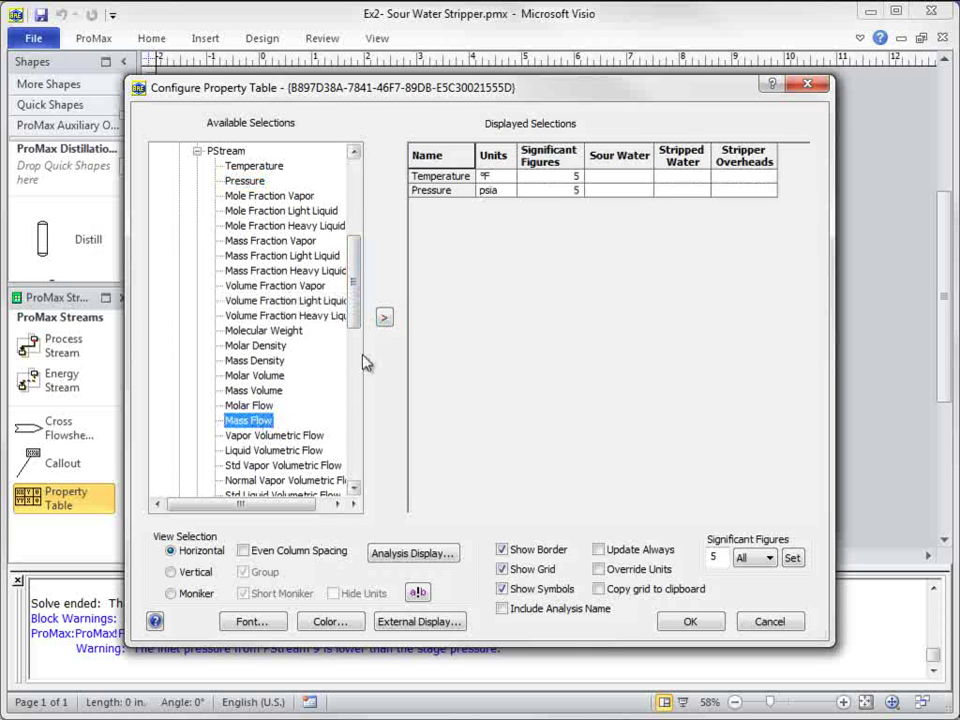
pyautogui.click(384, 318)
# Add the mass fractions of all components as composition rows and accept the property table configuration
pyautogui.click(197, 151)
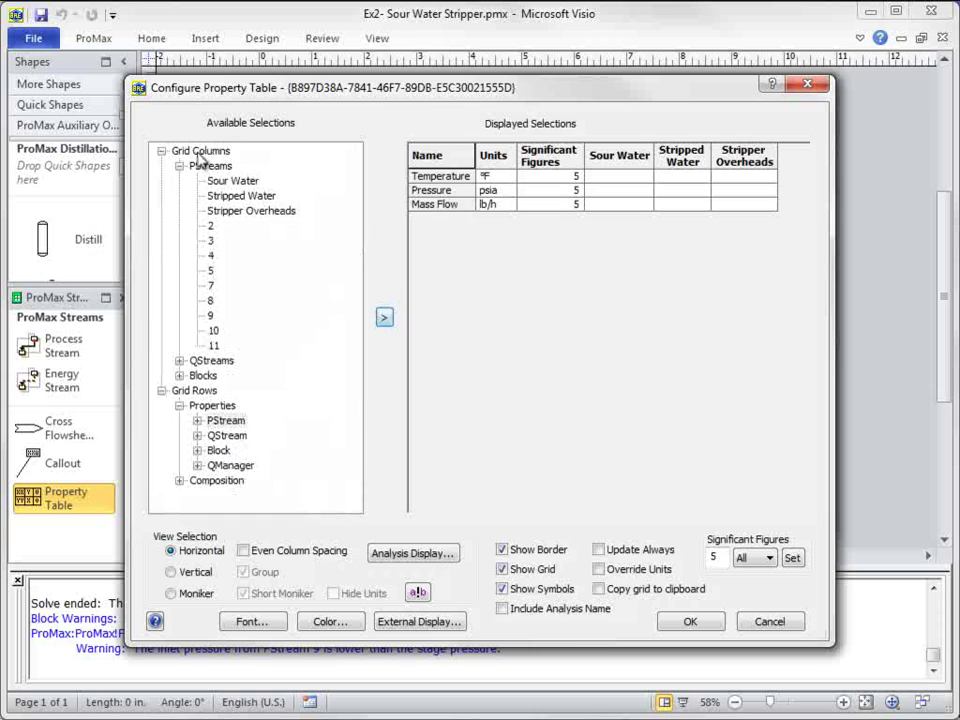
pyautogui.click(179, 480)
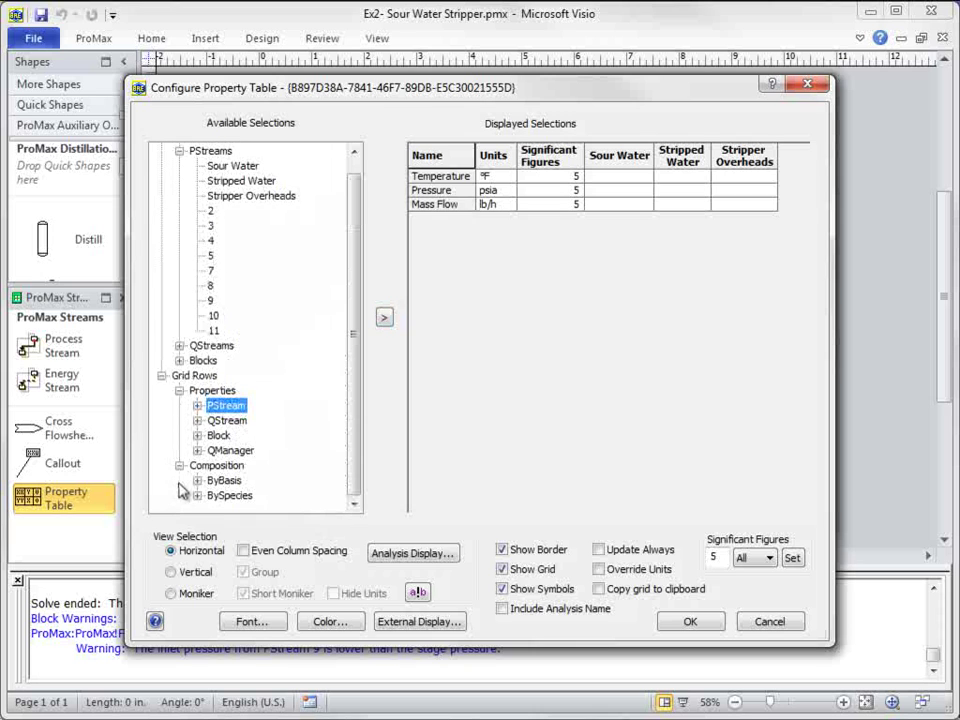
pyautogui.click(197, 480)
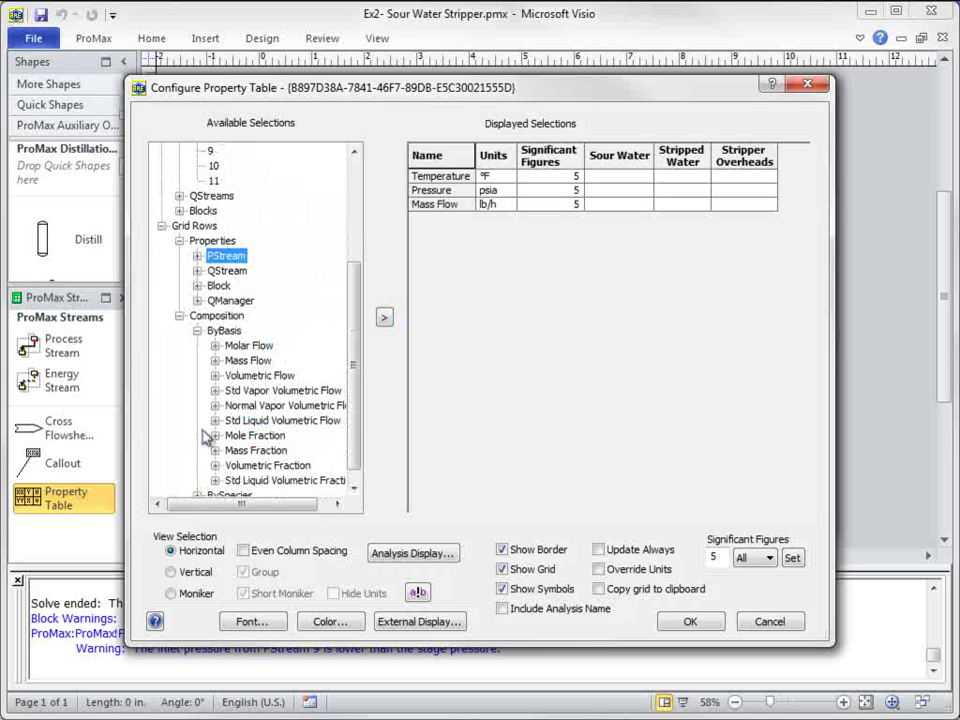
pyautogui.click(215, 451)
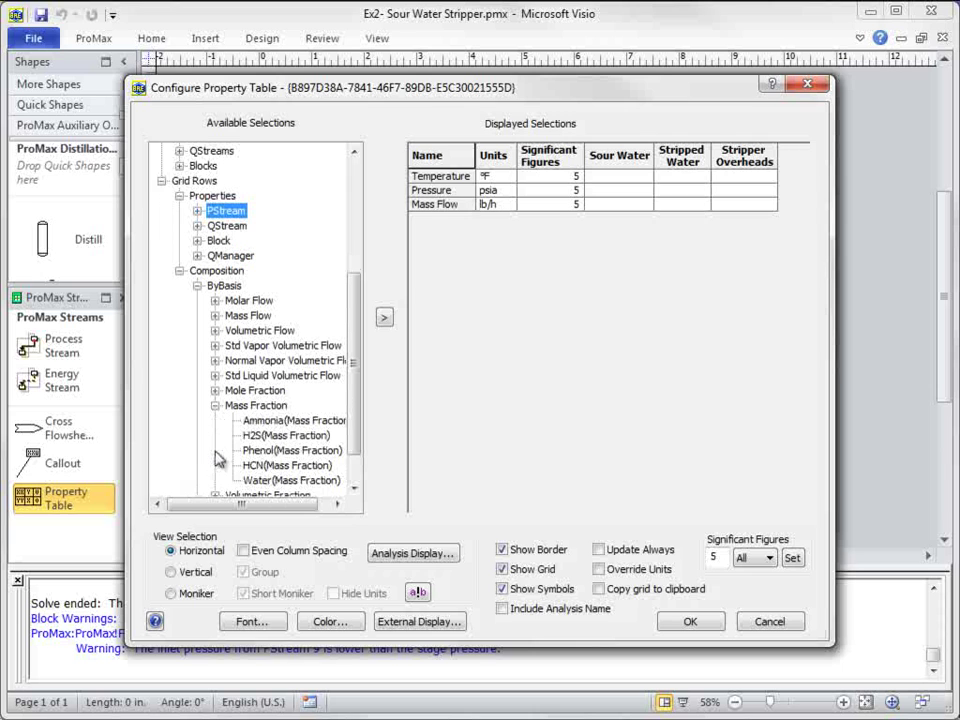
pyautogui.click(245, 405)
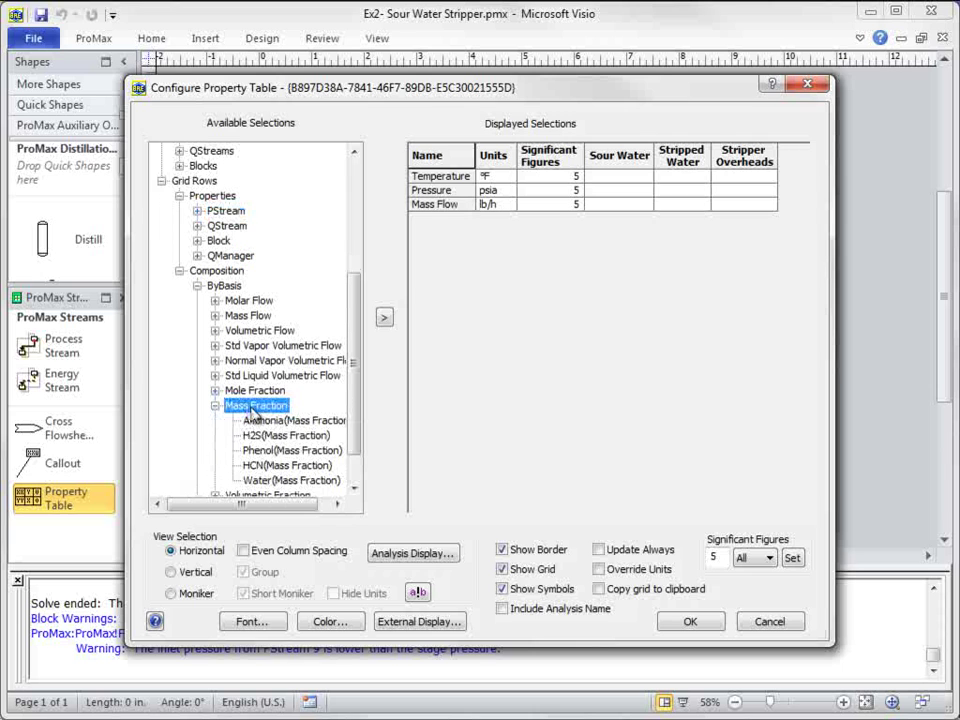
pyautogui.click(384, 319)
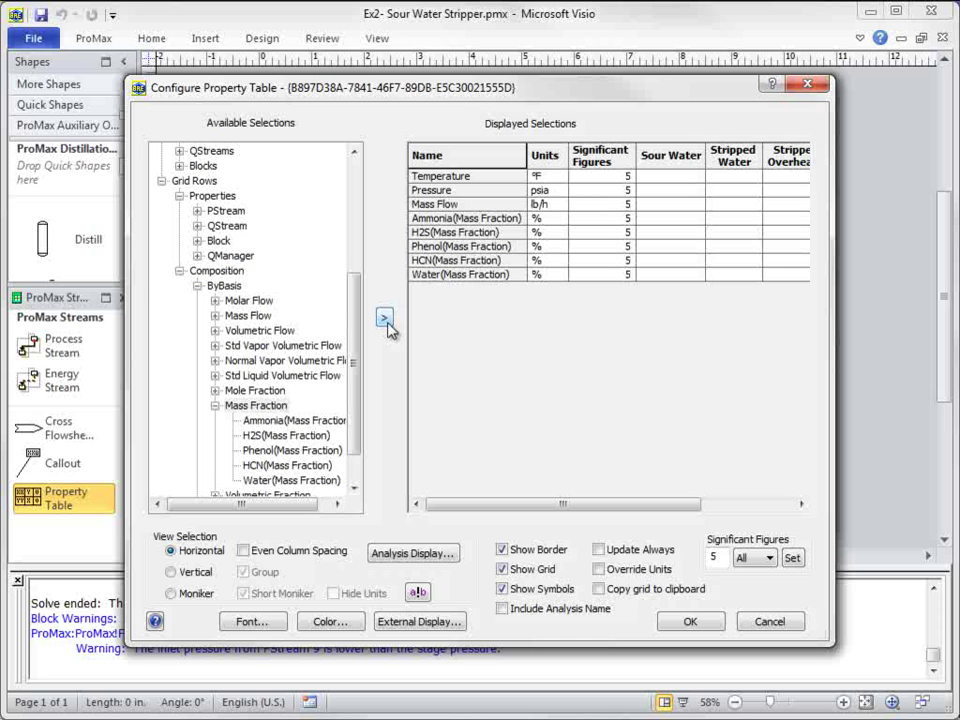
pyautogui.click(690, 621)
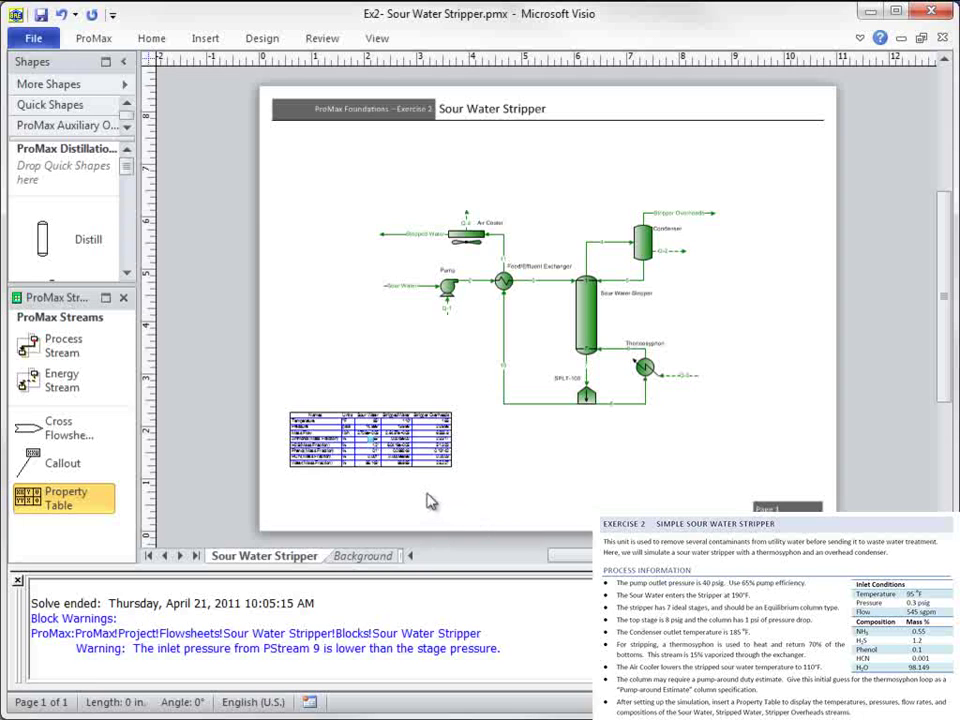
# Move the property table to the lower-left corner of the drawing page and close the message log
pyautogui.moveTo(389, 436); pyautogui.dragTo(375, 484)
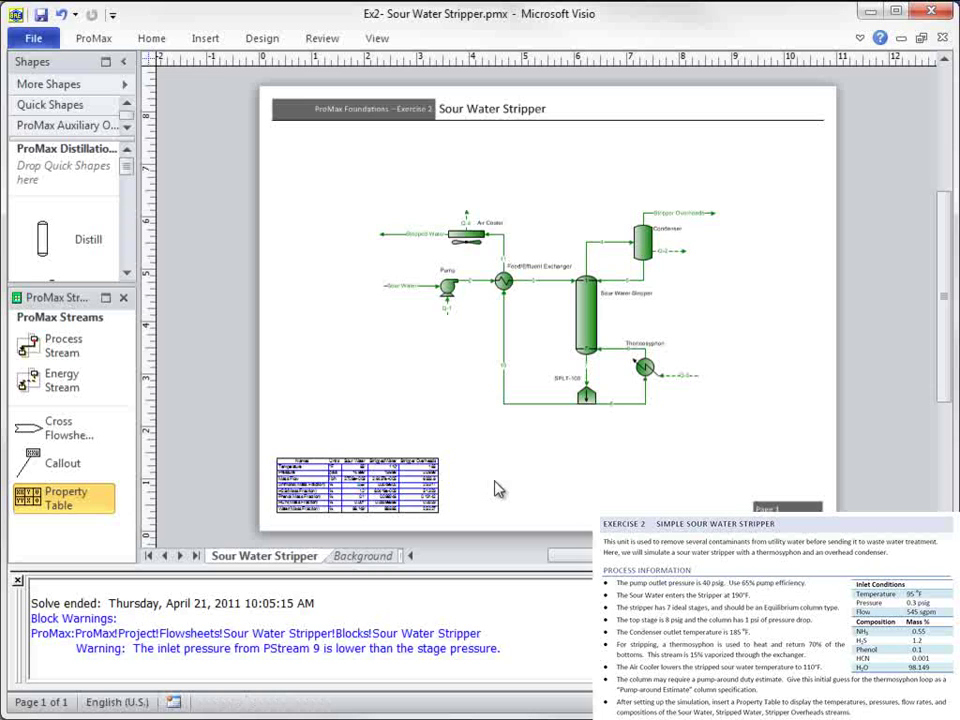
pyautogui.click(18, 582)
pyautogui.scroll(2, 340, 588)
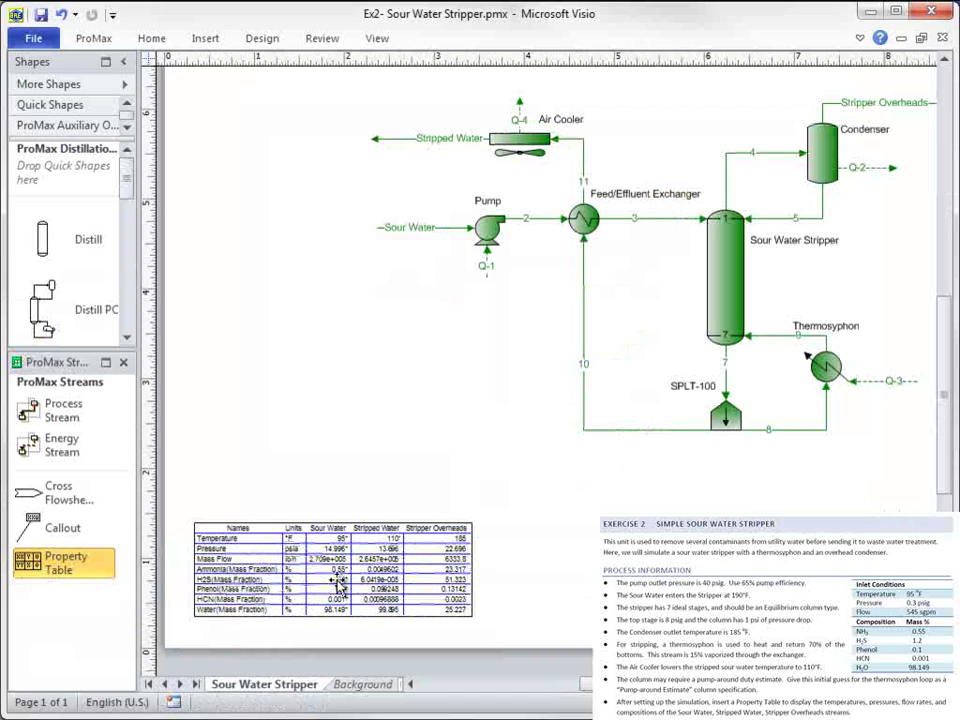